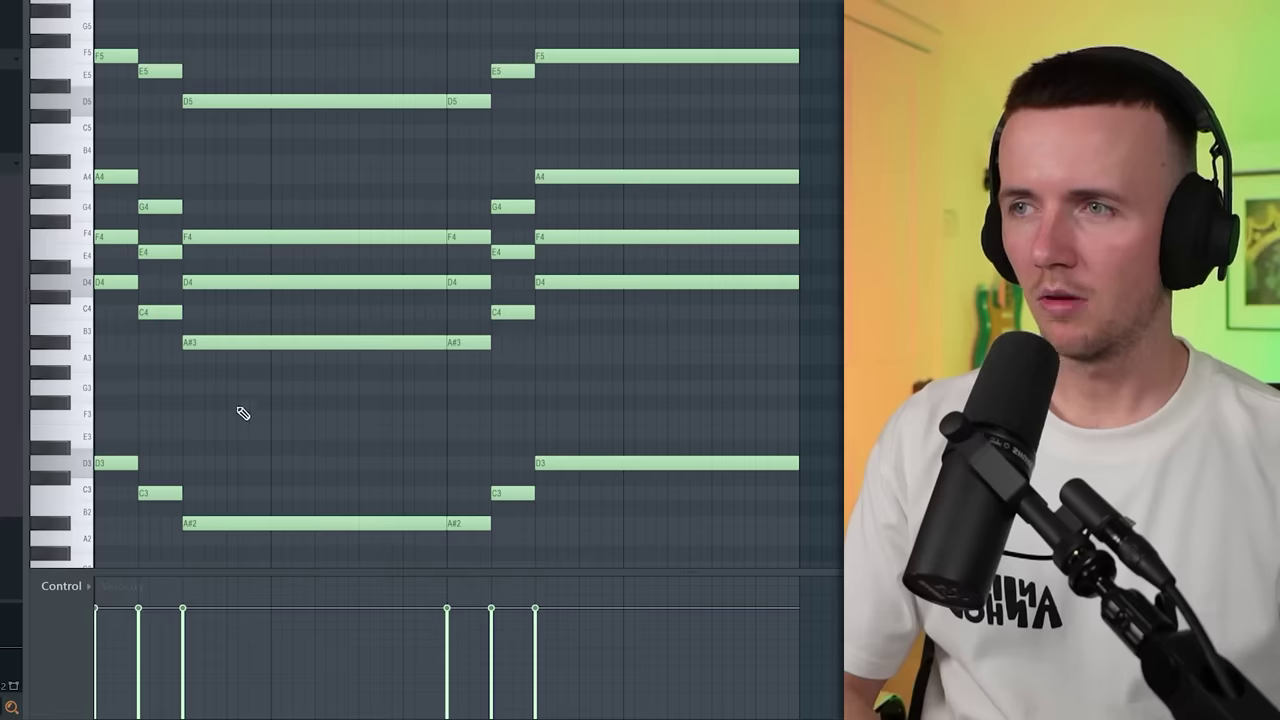
- Write a four-bar bass line of D3, C3, A#2 and C3 lasting 1.5, 0.5, 1.5 and 0.5 bars
drag(763, 363, 94, 20)
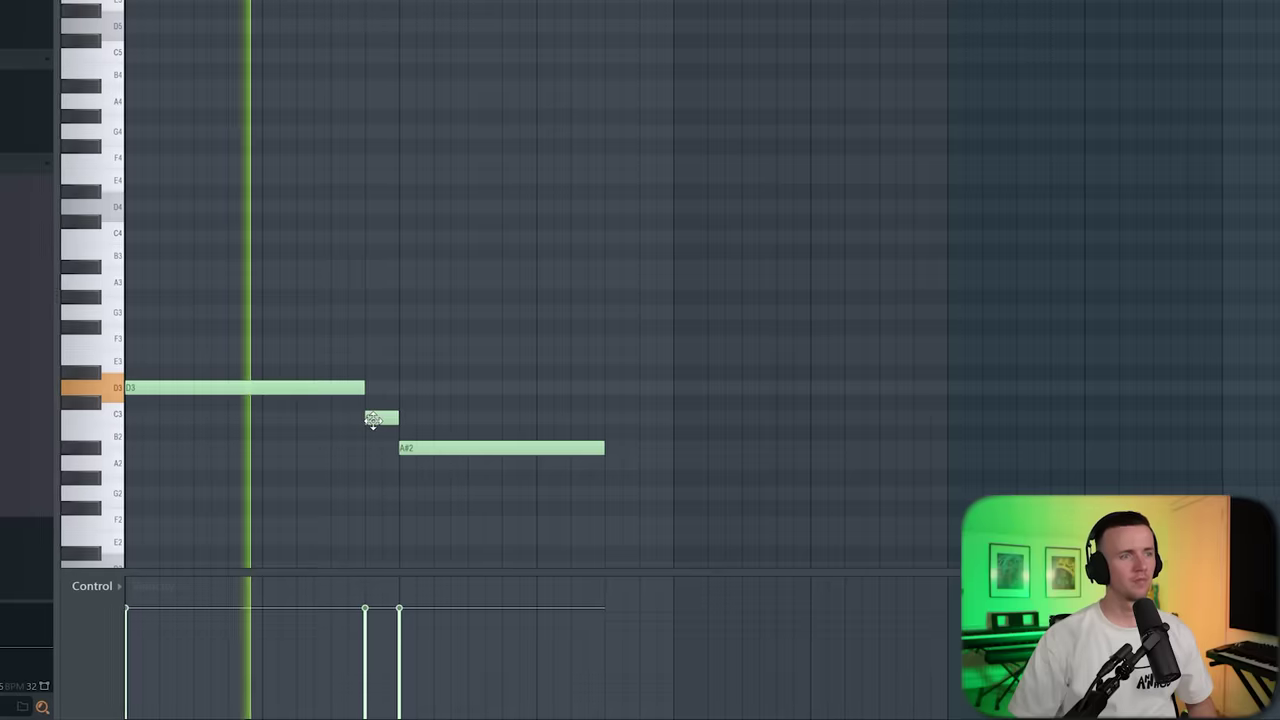
drag(370, 420, 318, 387)
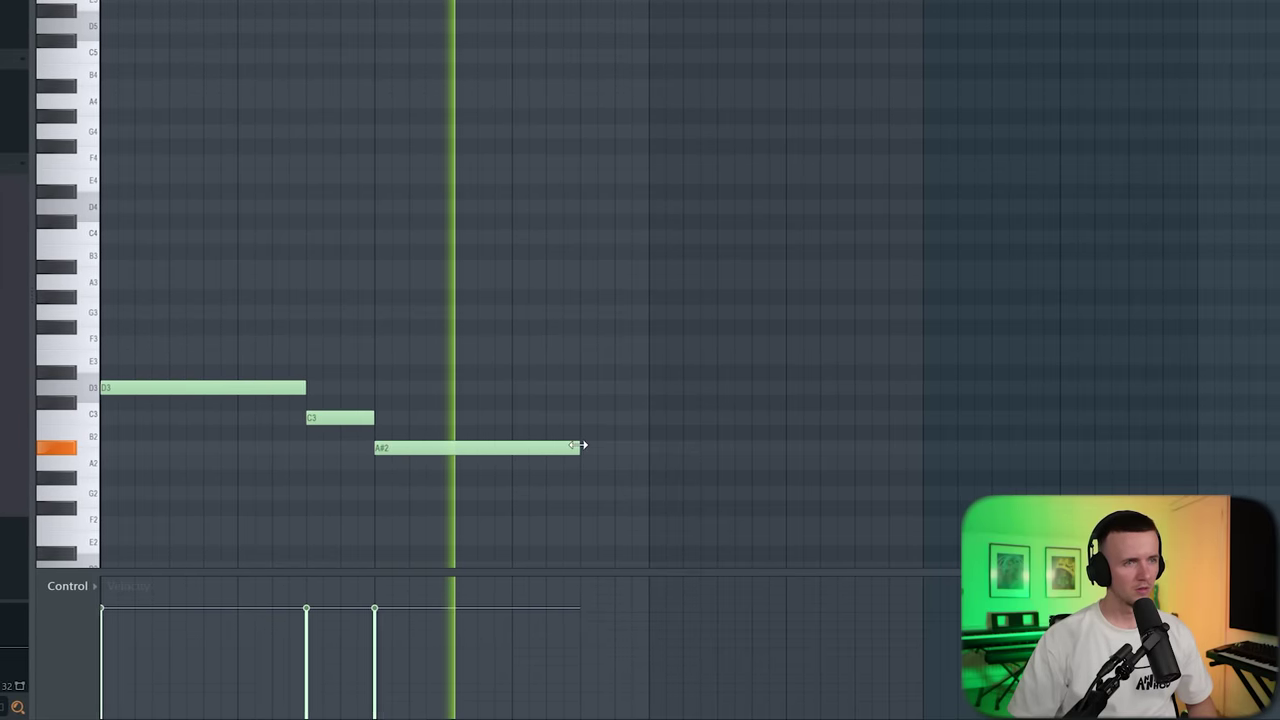
key(space)
scroll(583, 445, up, 2)
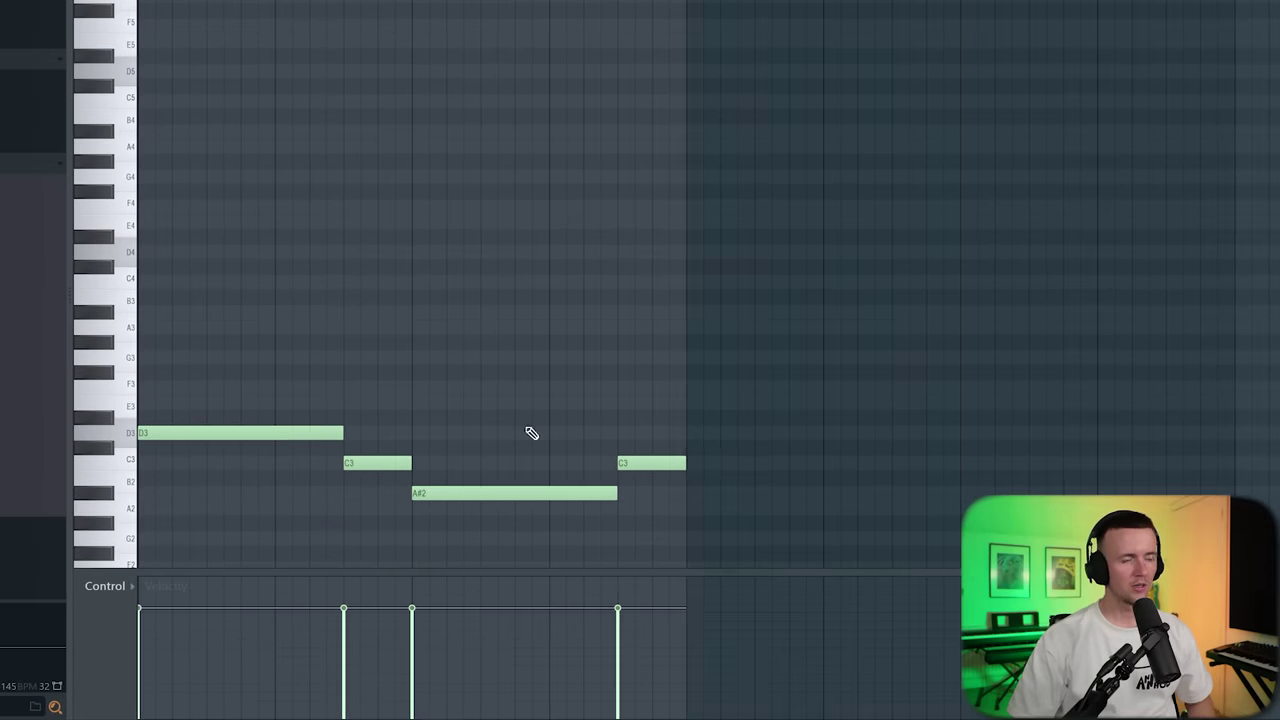
key(ctrl+b)
drag(762, 427, 711, 427)
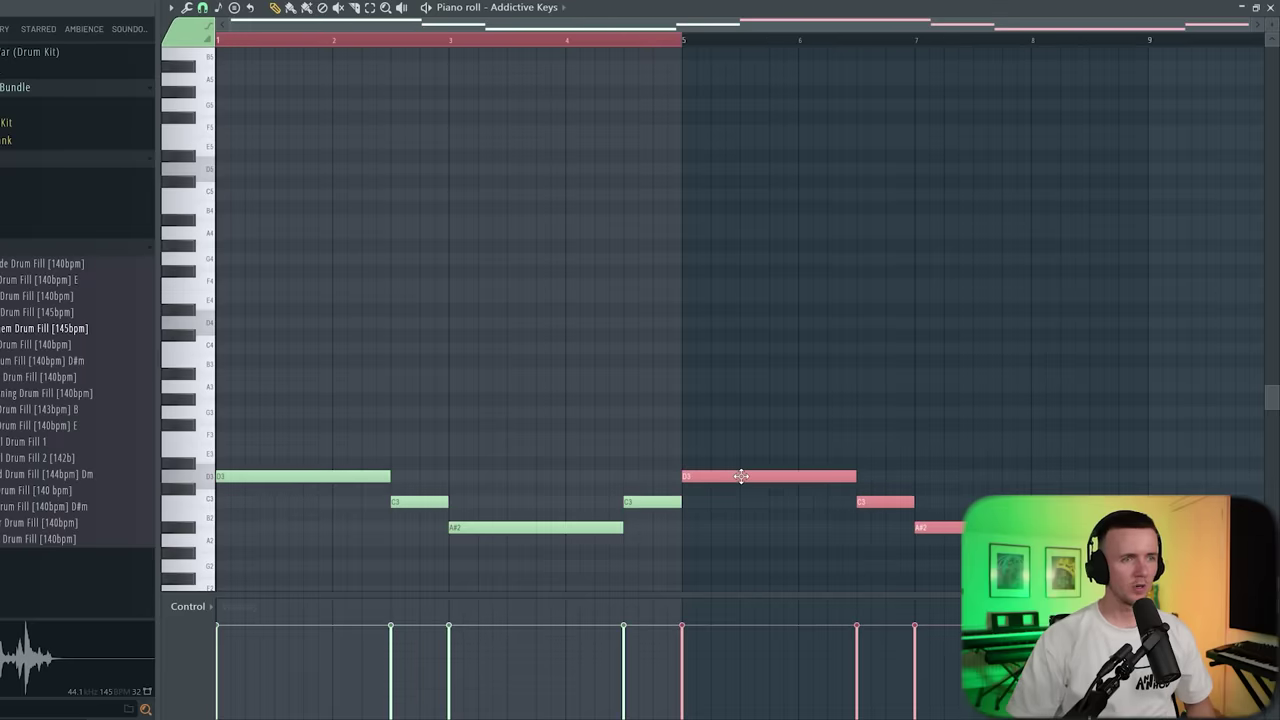
key(Delete)
- Copy the four bass notes up one octave and stack F4 and A4 above the first D4
drag(294, 432, 676, 575)
drag(240, 435, 240, 254)
click(220, 306)
click(163, 206)
click(138, 143)
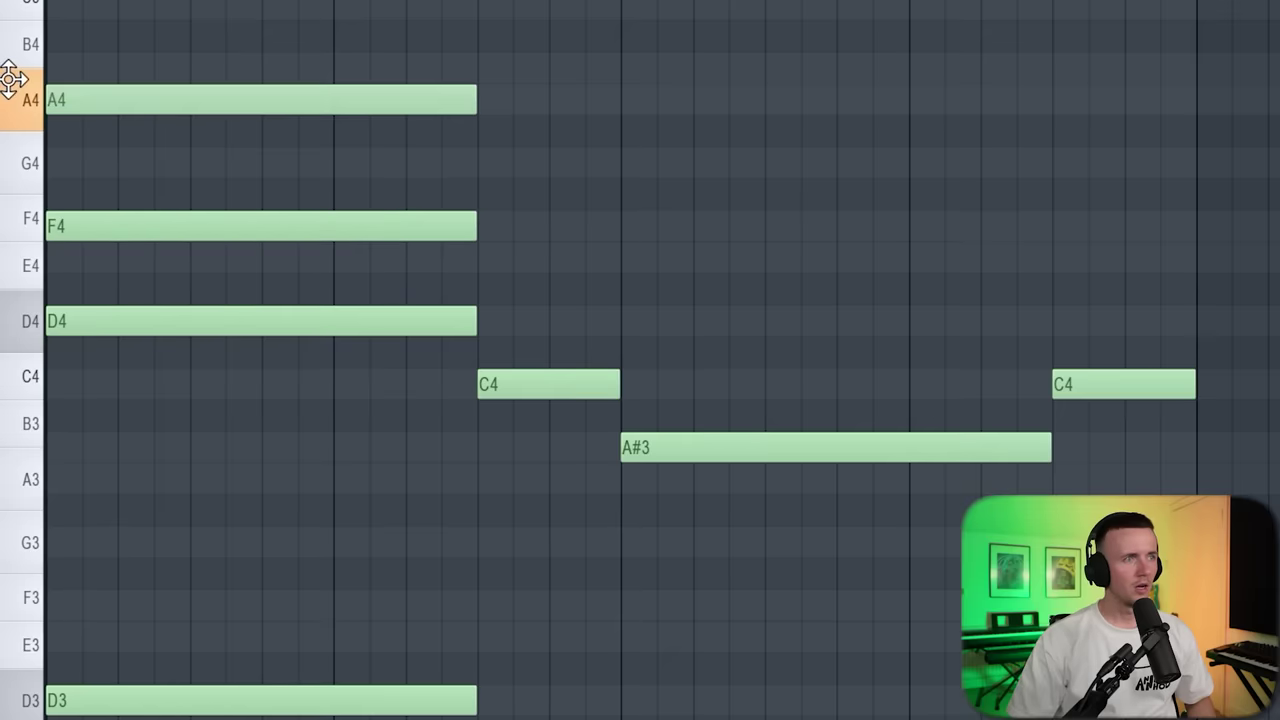
- Complete the remaining chords with E4 and G4 above each C4, and D4 and F4 above A#3
click(480, 257)
click(494, 126)
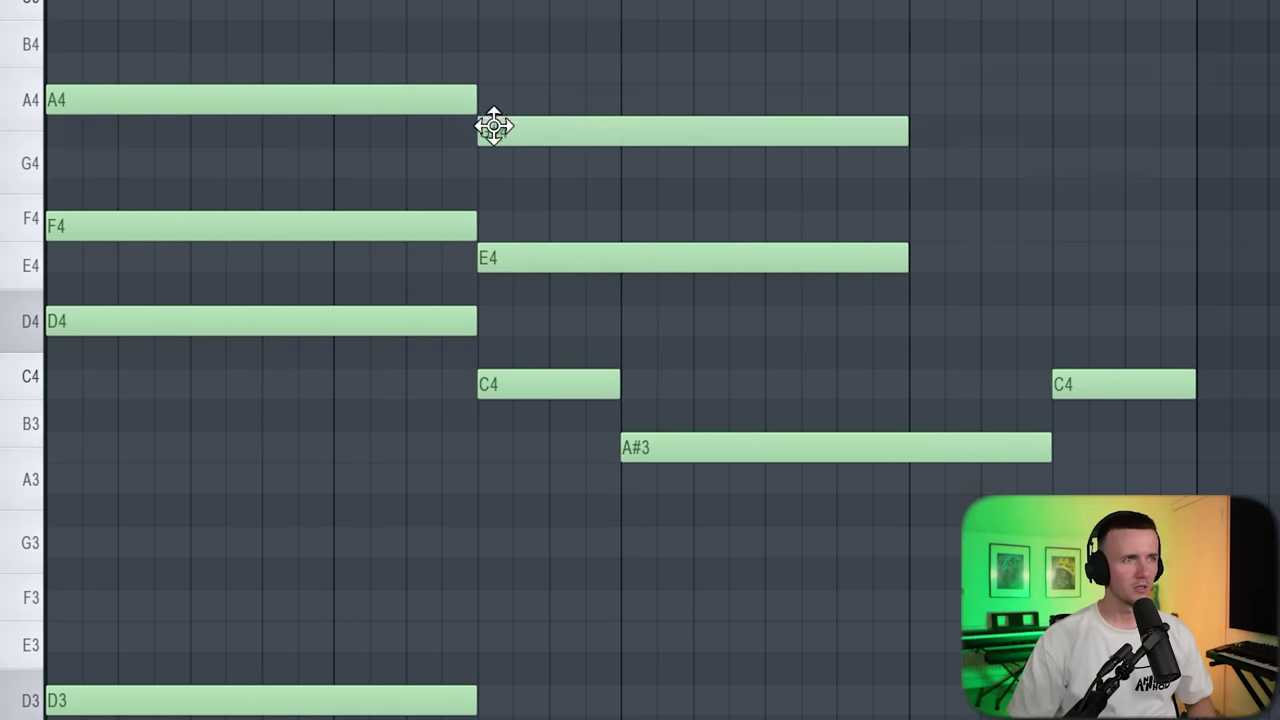
drag(497, 99, 520, 172)
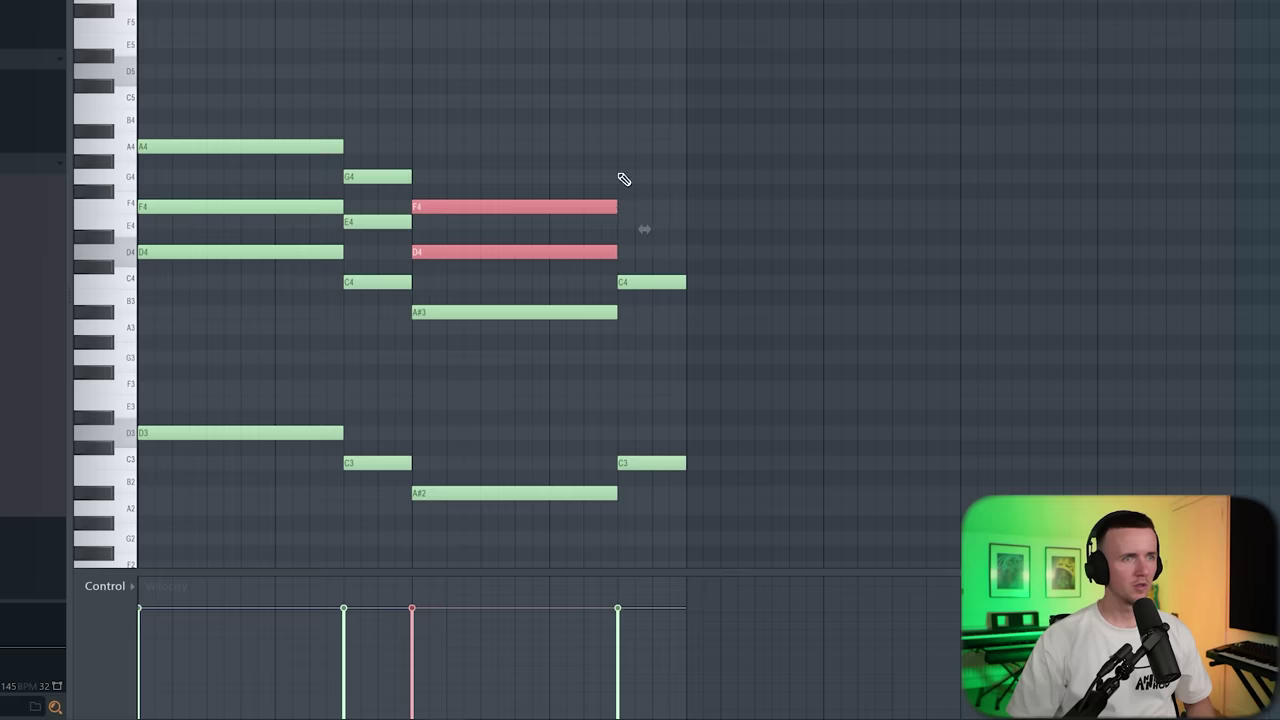
click(595, 176)
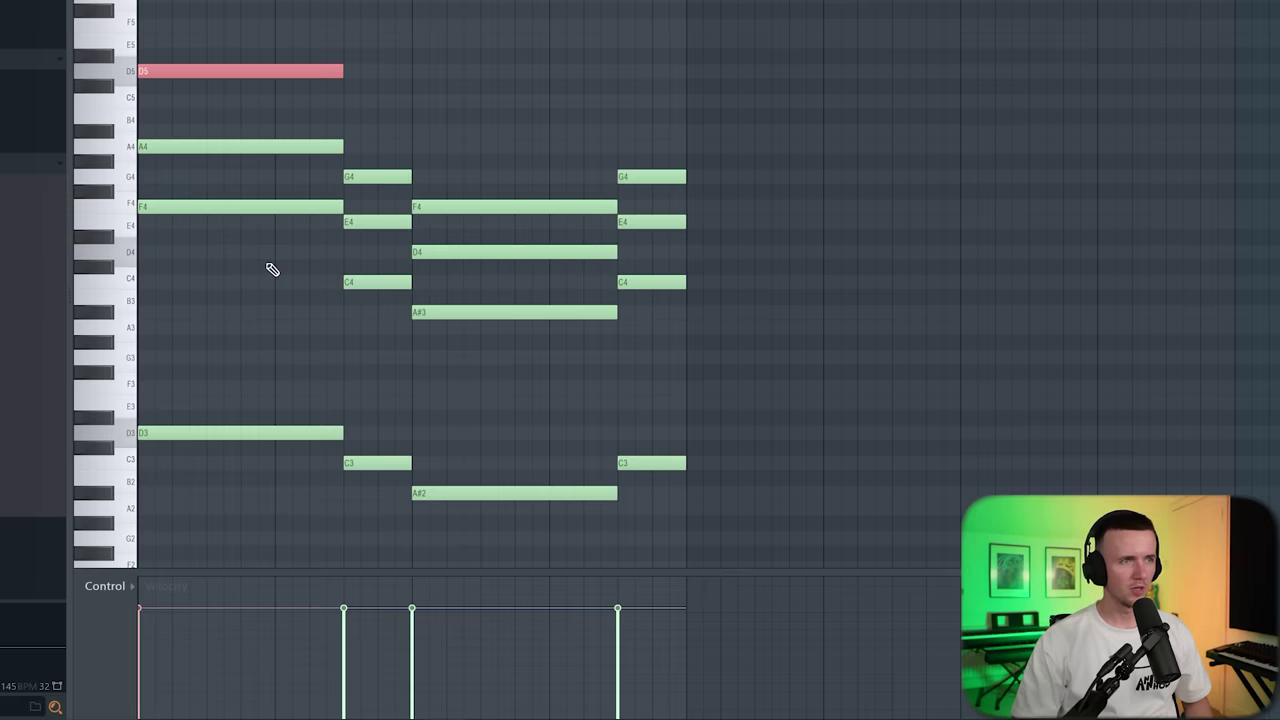
- Raise the lowest note of each upper chord by an octave to D5, C5, A#4 and C5, and play the loop
key(ctrl+Up)
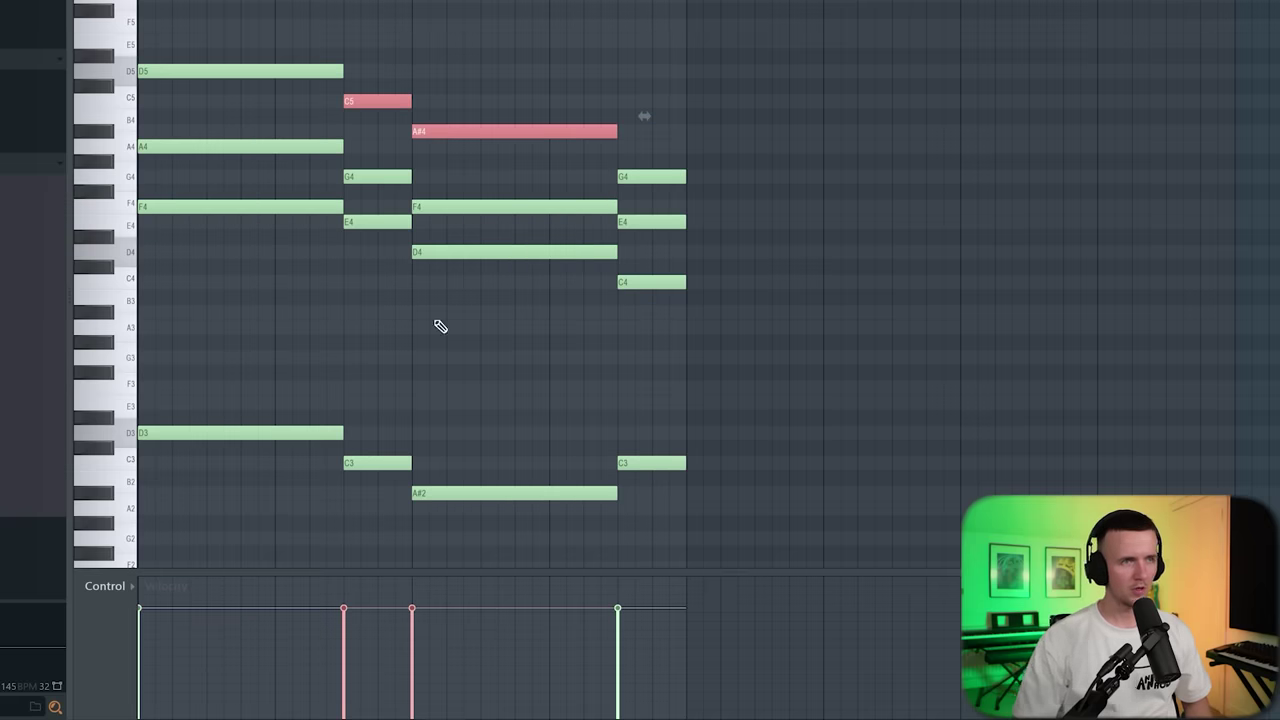
click(668, 285)
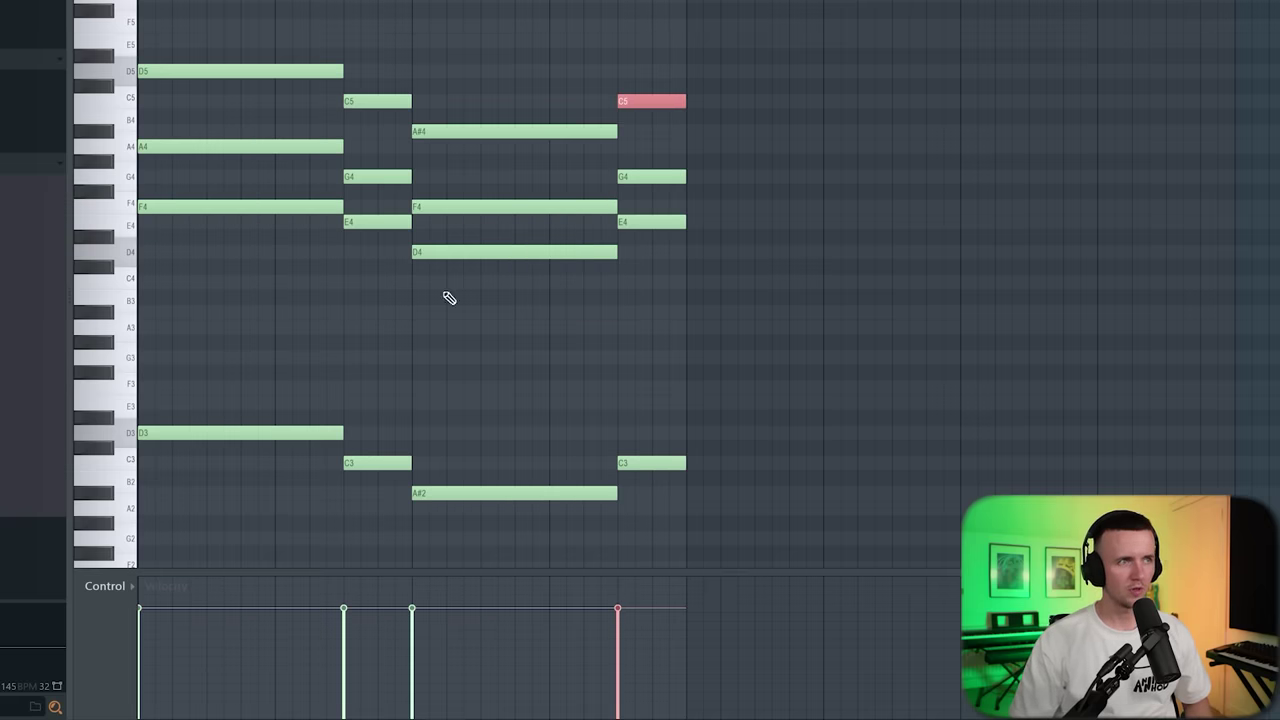
key(space)
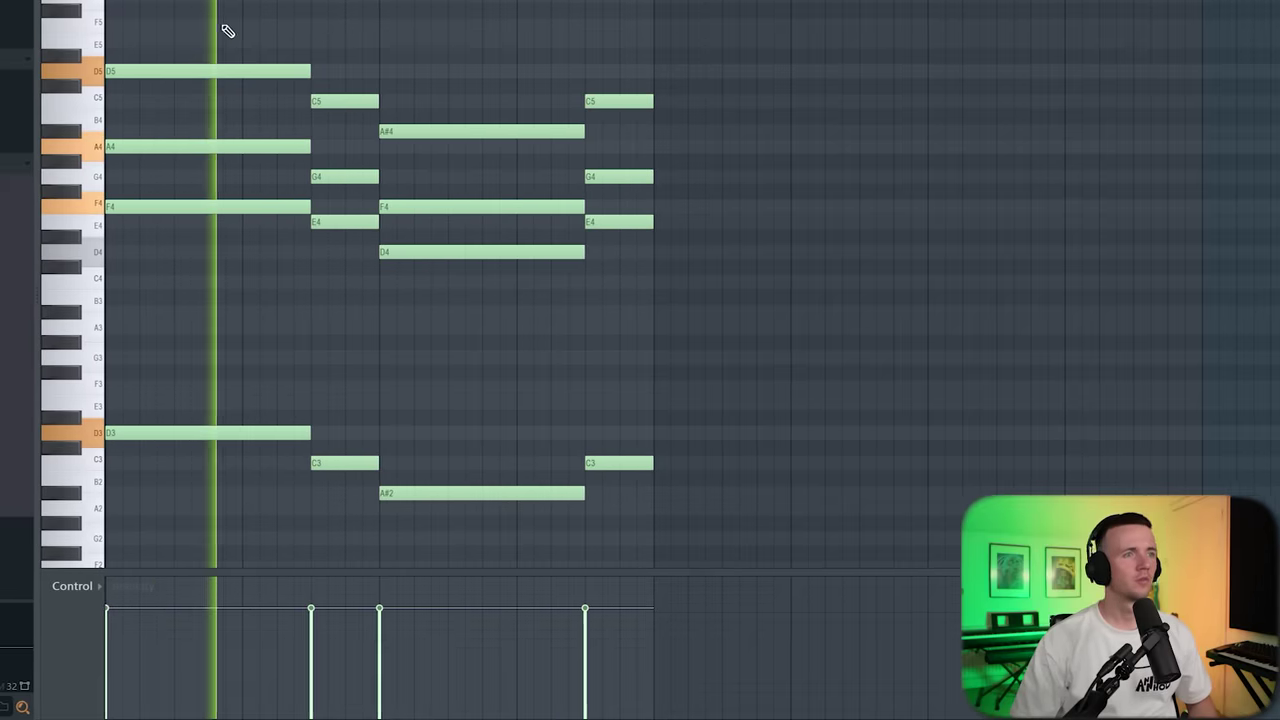
key(space)
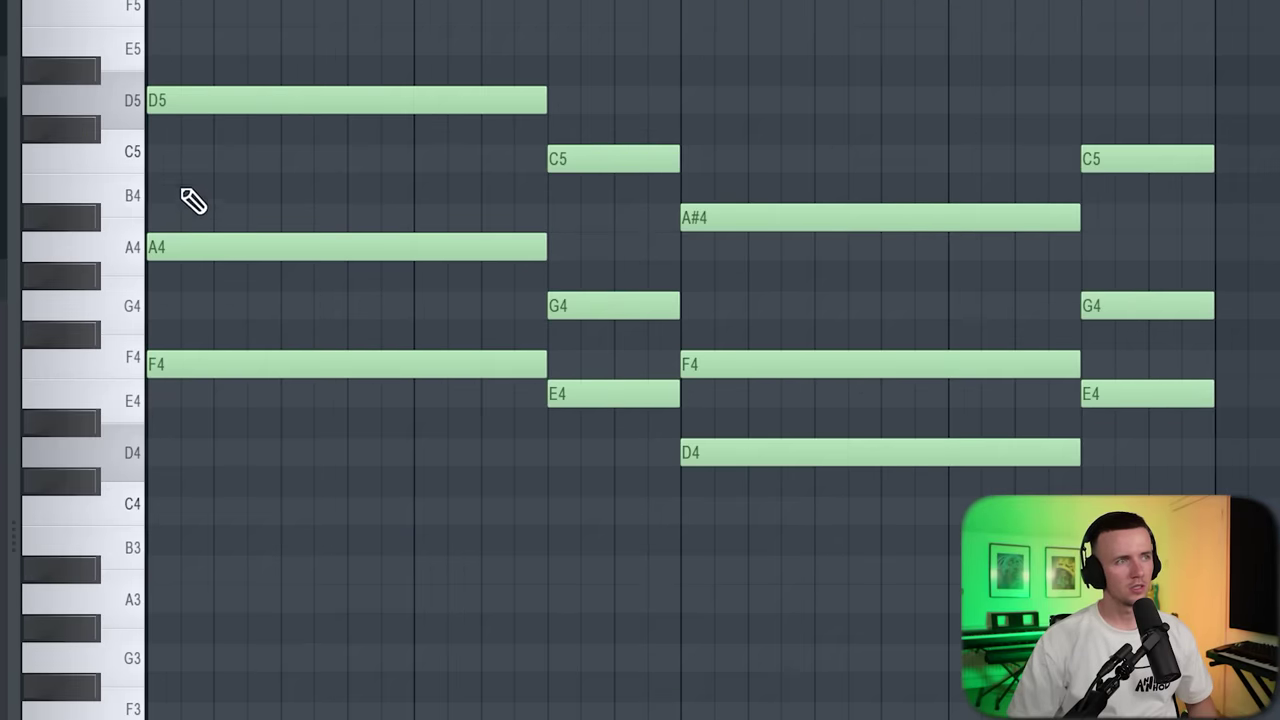
- Add the top notes C6, A#5 and A5 above the first three chords while playing the loop
click(103, 157)
key(space)
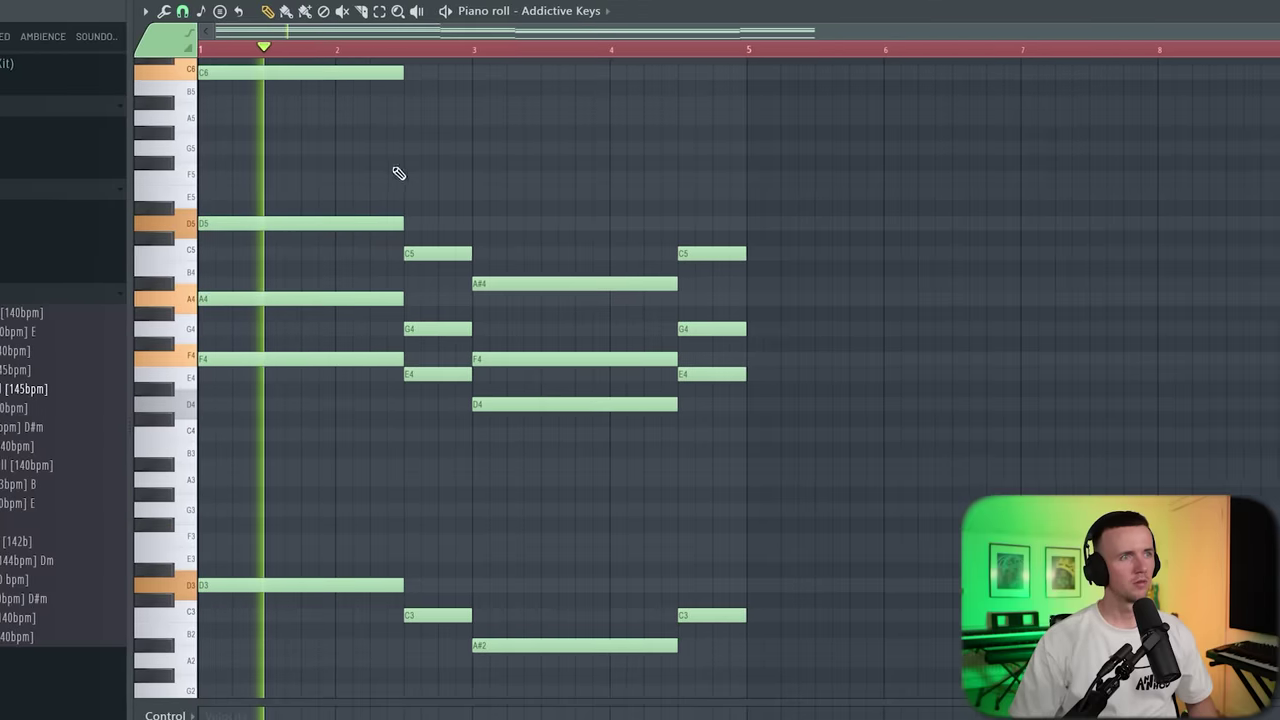
click(419, 286)
key(ctrl+Up)
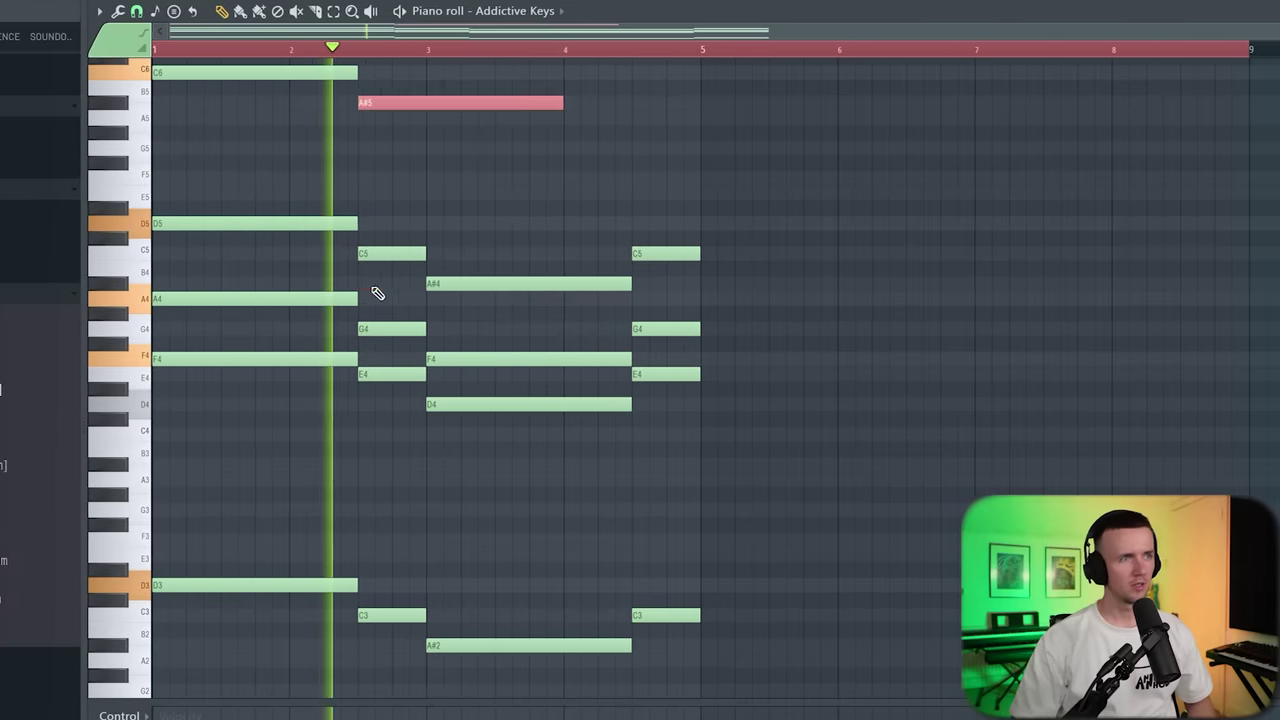
click(471, 118)
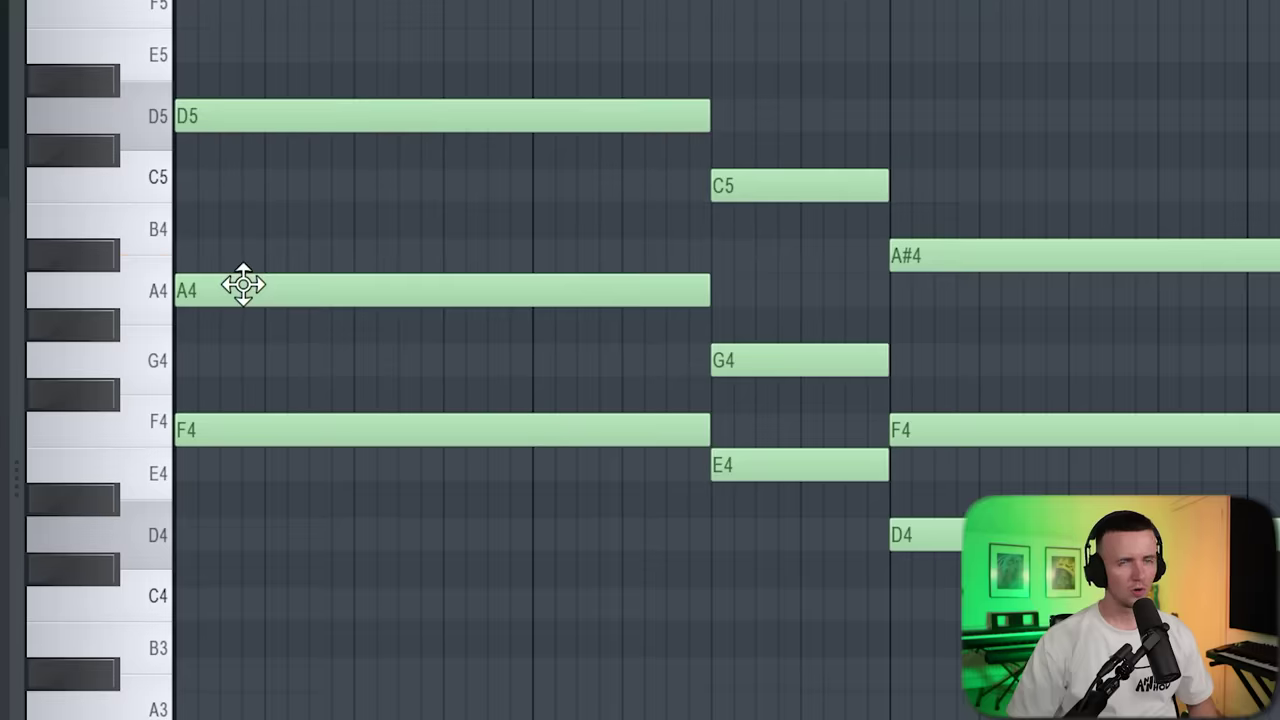
- Offset the first chord's A4, D5 and F5 into a rising arpeggio, add A5 and D6, and end D6 with the chord
mouse_move(243, 286)
mouse_down()
mouse_move(257, 291)
mouse_move(246, 294)
mouse_up()
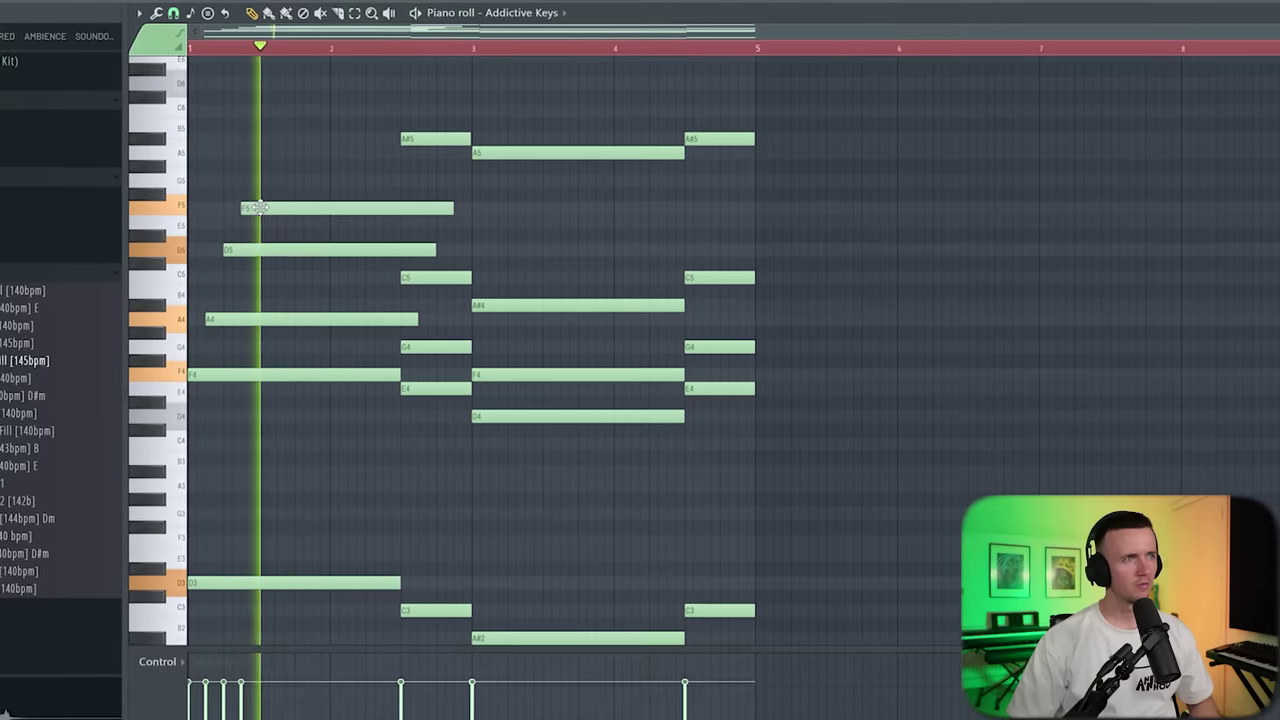
click(242, 319)
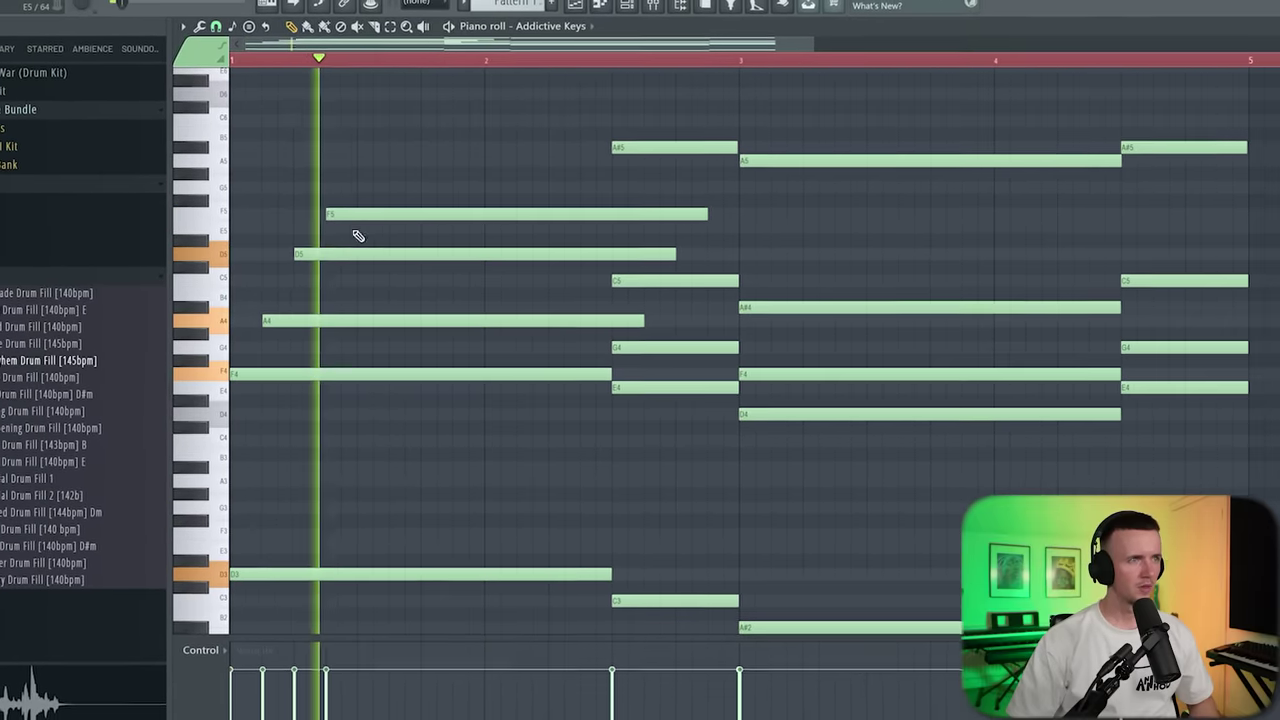
key(space)
mouse_move(258, 213)
mouse_down()
mouse_move(236, 157)
mouse_move(384, 157)
mouse_move(378, 106)
mouse_move(413, 107)
mouse_up()
key(space)
drag(765, 106, 642, 106)
- Stagger F4, A#4 and C5 over the third chord's D4 and trim A#4 to the chord's end
drag(770, 373, 800, 373)
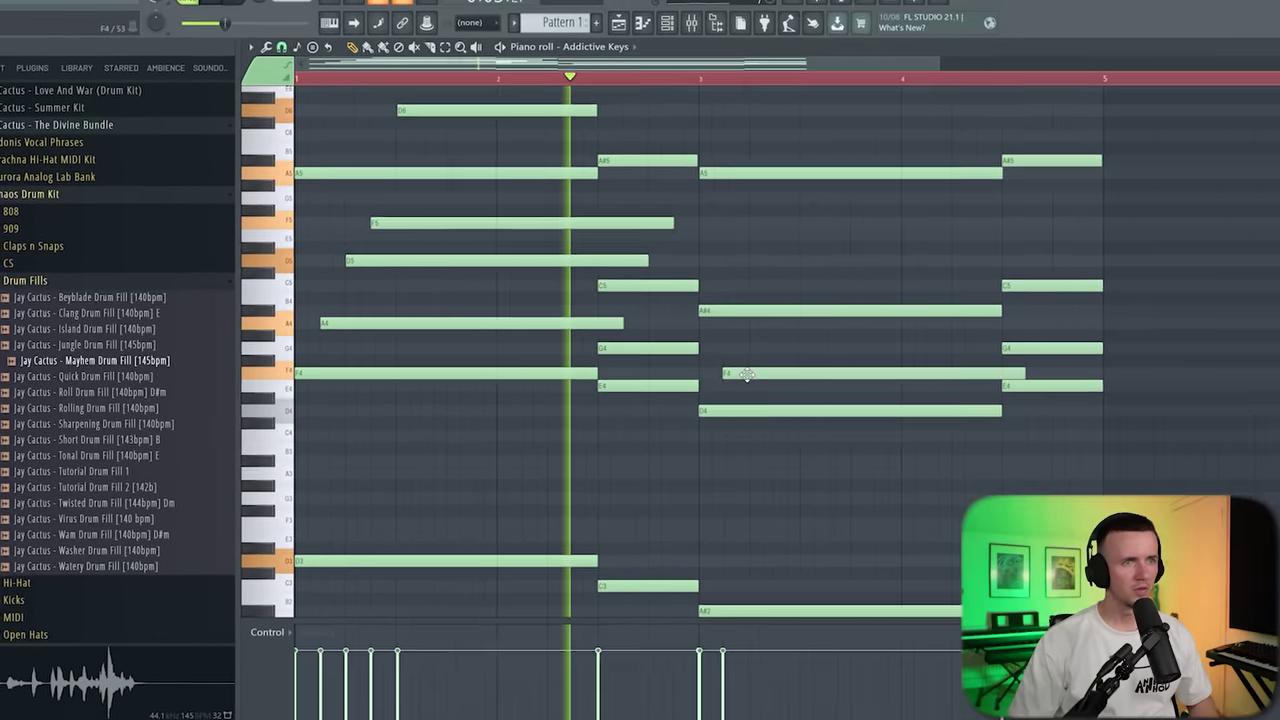
drag(732, 304, 776, 310)
click(792, 287)
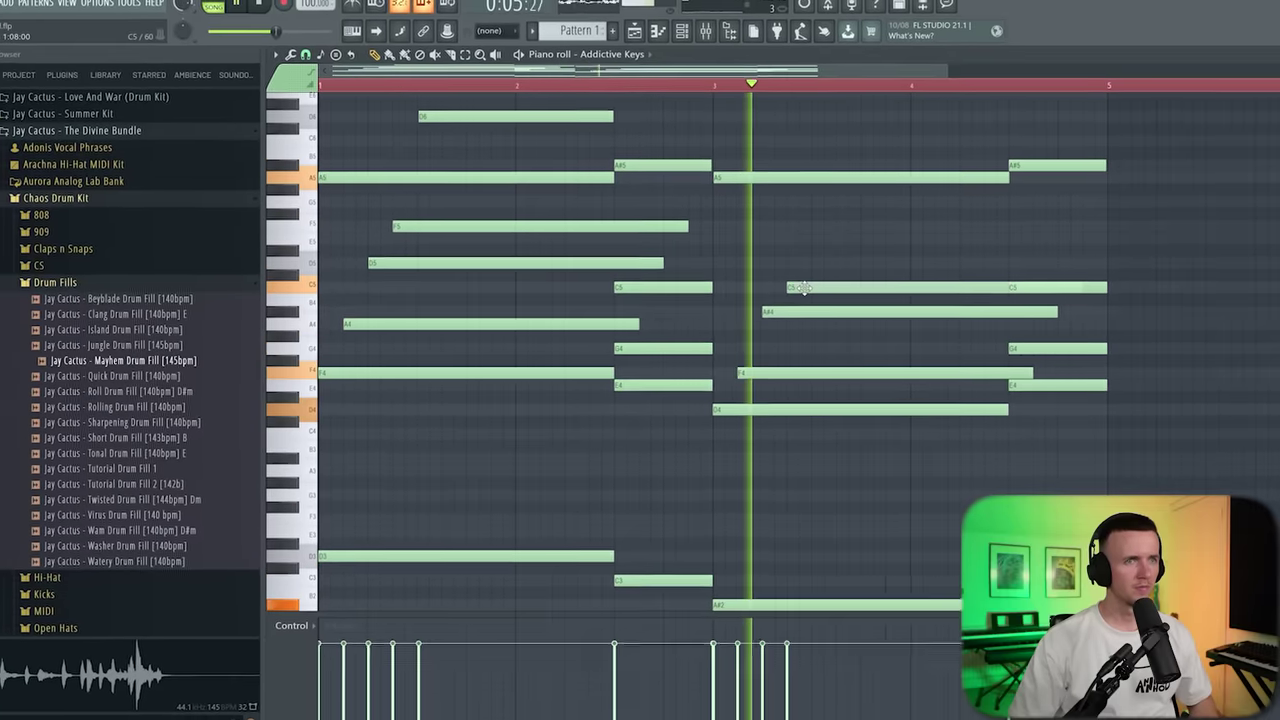
drag(1057, 312, 1012, 314)
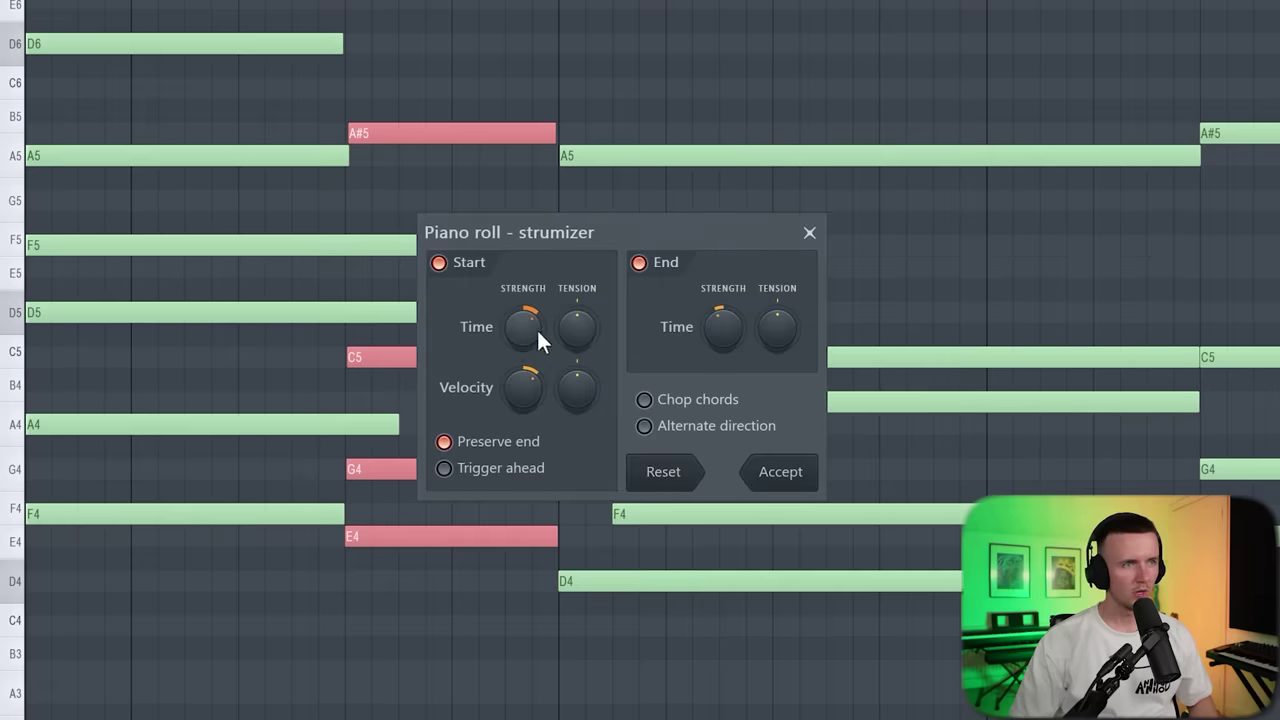
- Strum the second chord's notes with the strumizer and raise the third chord's C5 to D5
click(779, 476)
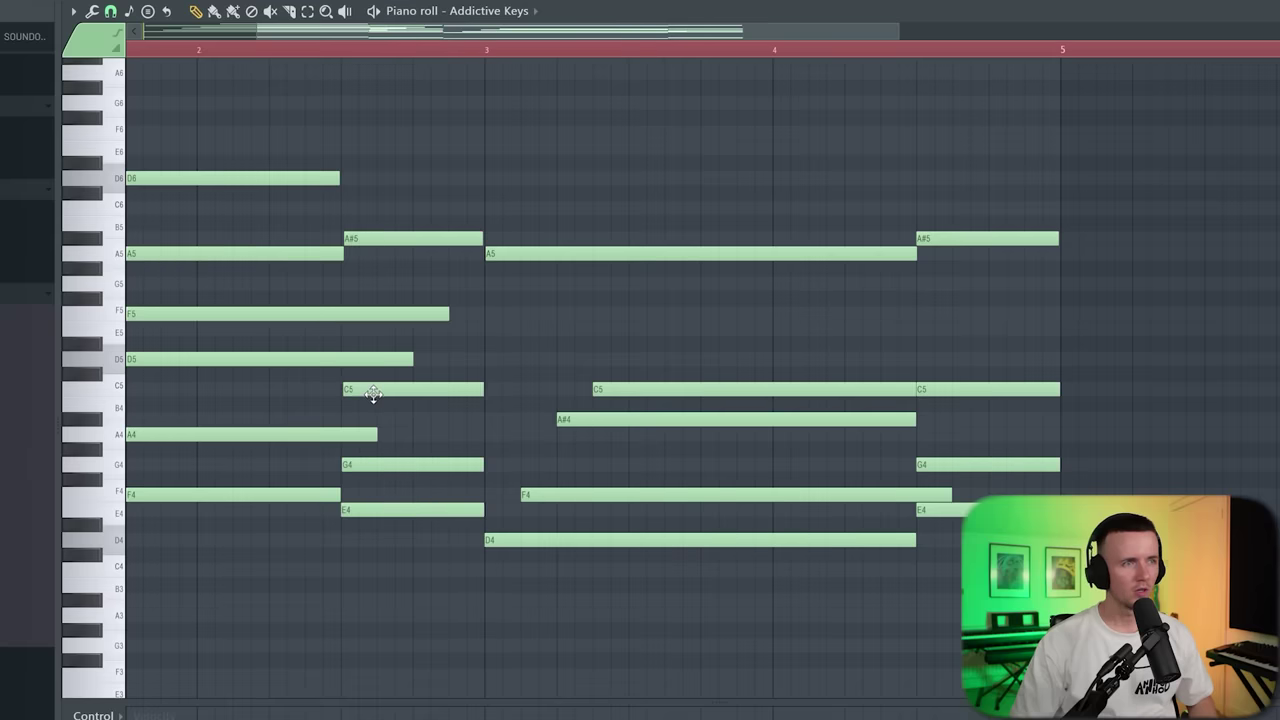
key(space)
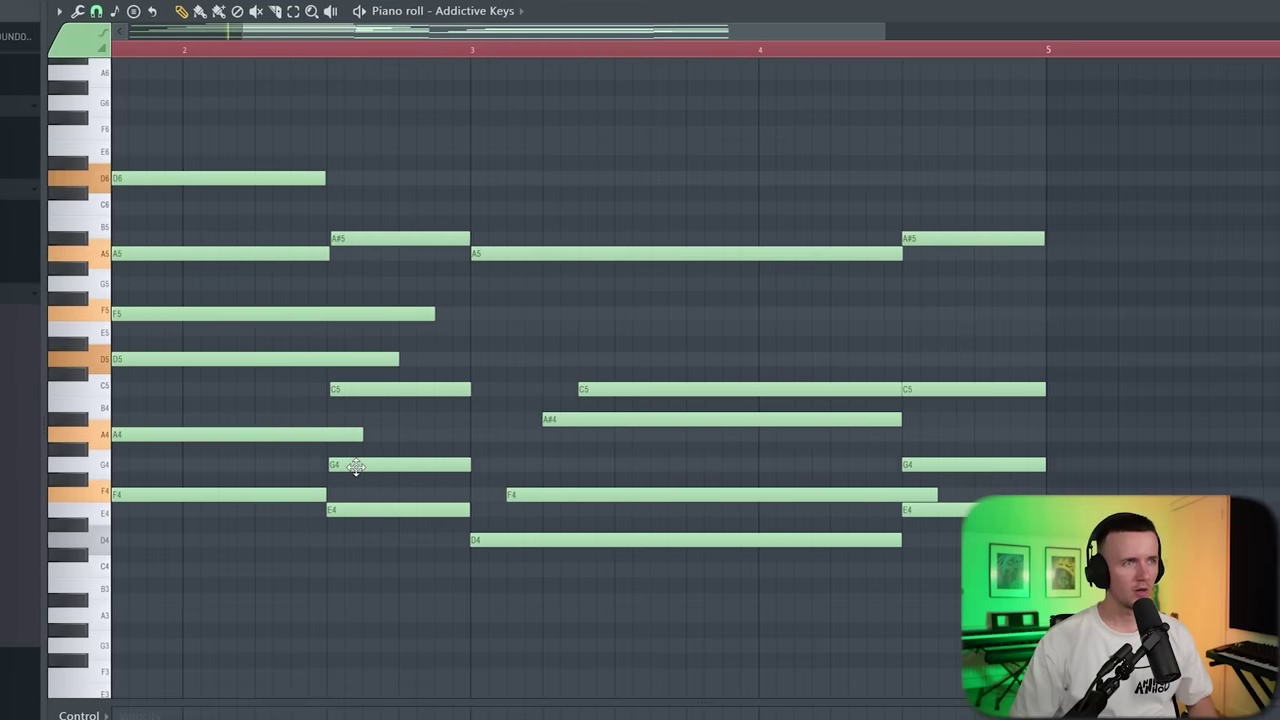
scroll(489, 362, down, 2)
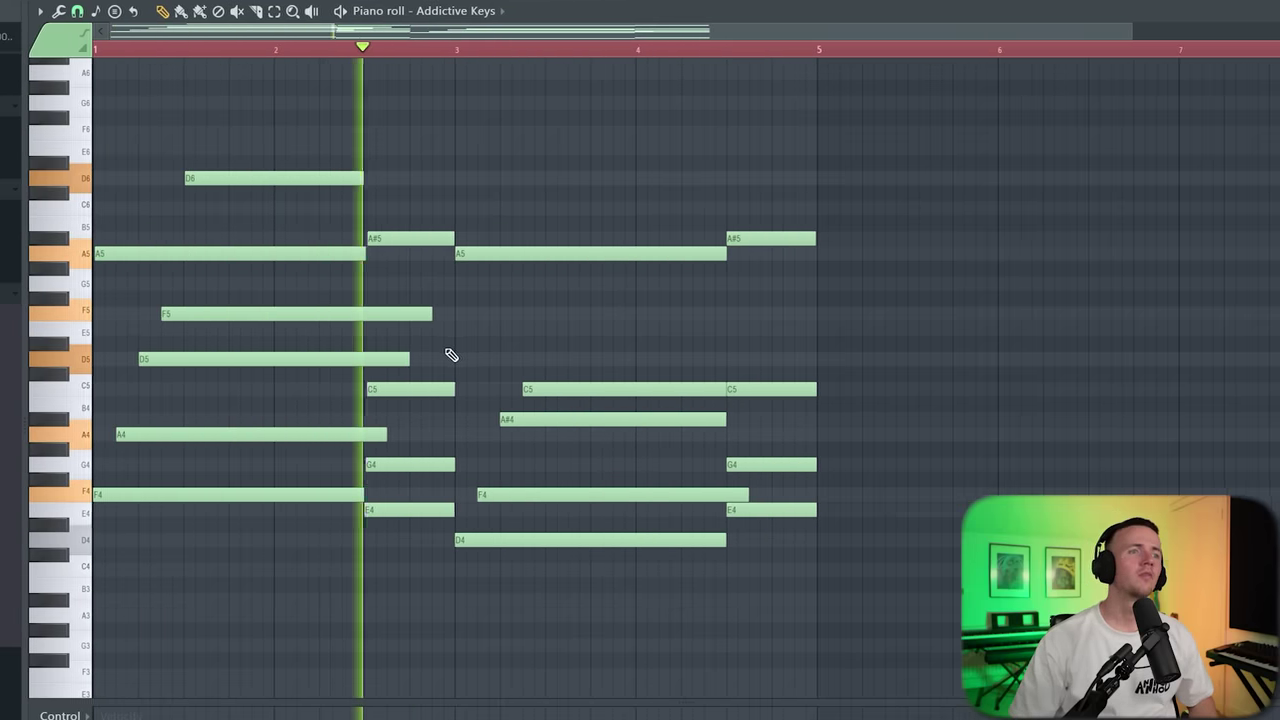
scroll(447, 354, up, 3)
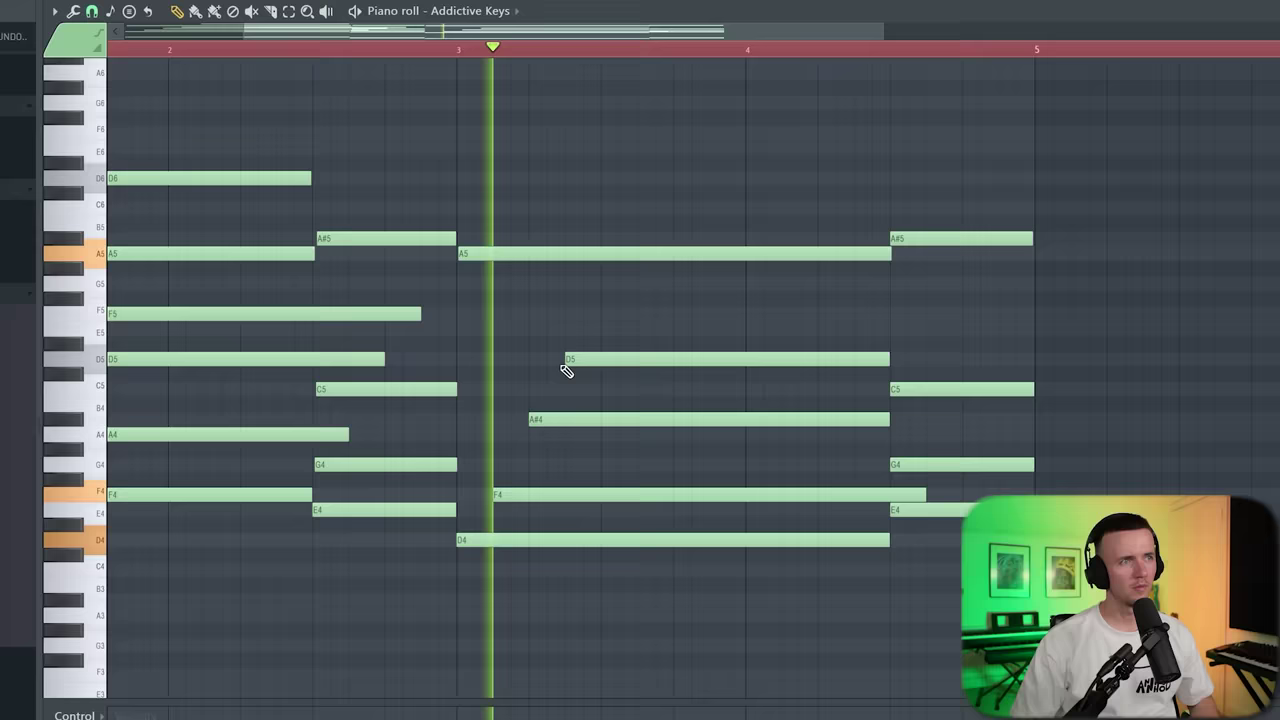
mouse_move(540, 428)
mouse_down()
mouse_move(507, 500)
mouse_move(543, 421)
mouse_up()
- Strum the last chord's E4, G4, C5 and A#5 notes with the strumizer
drag(845, 225, 1025, 520)
key(alt+s)
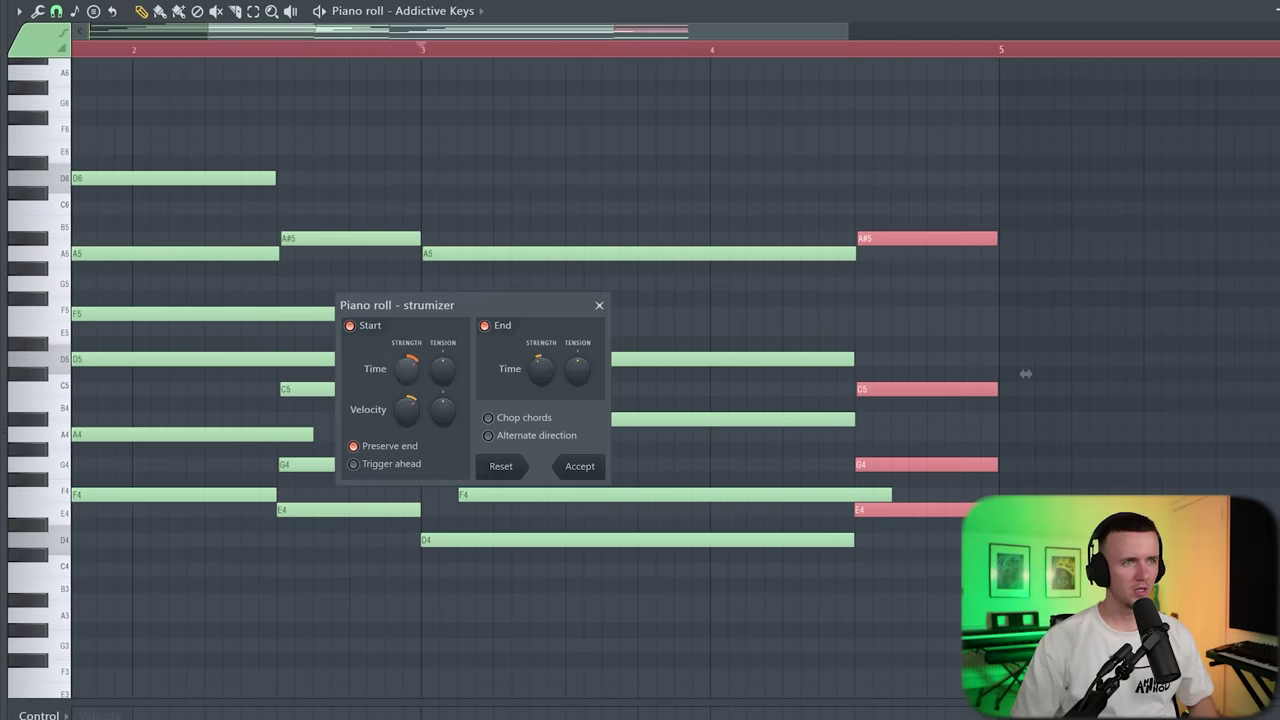
click(605, 478)
scroll(900, 320, up, 3)
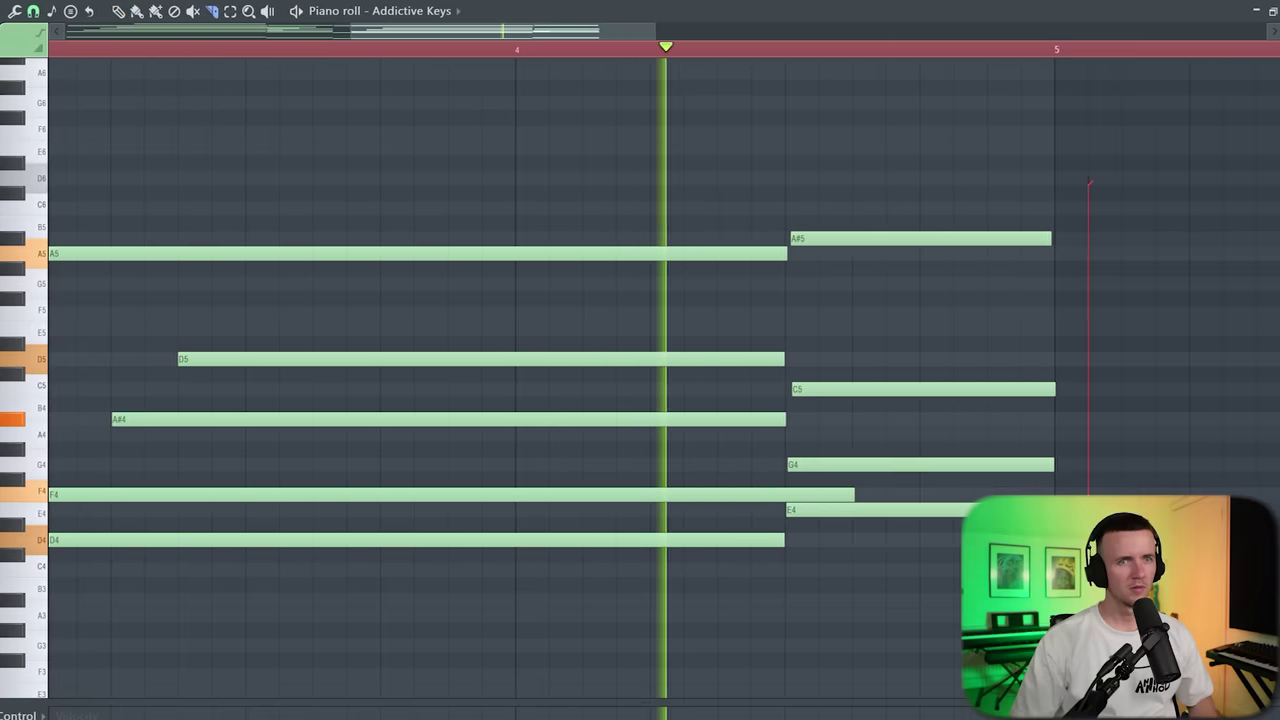
- Randomize the velocity levels of all notes and transpose the whole pattern up one octave
scroll(948, 550, down, 3)
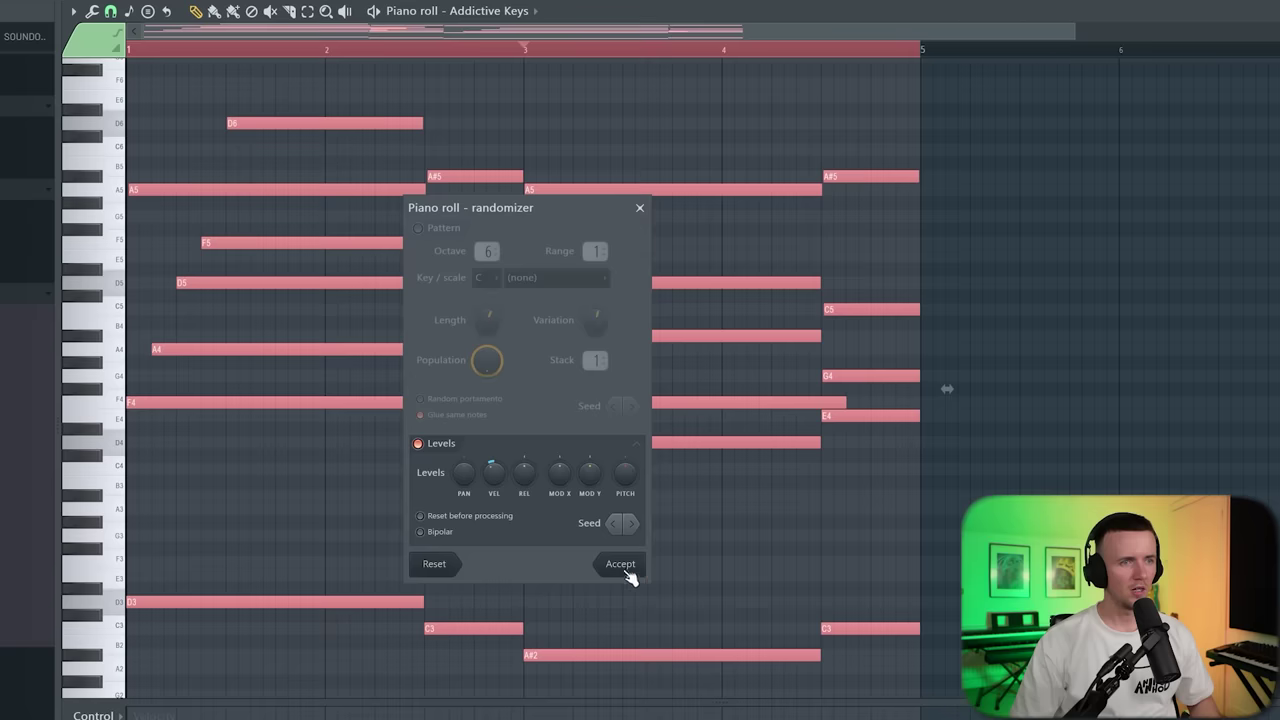
click(628, 572)
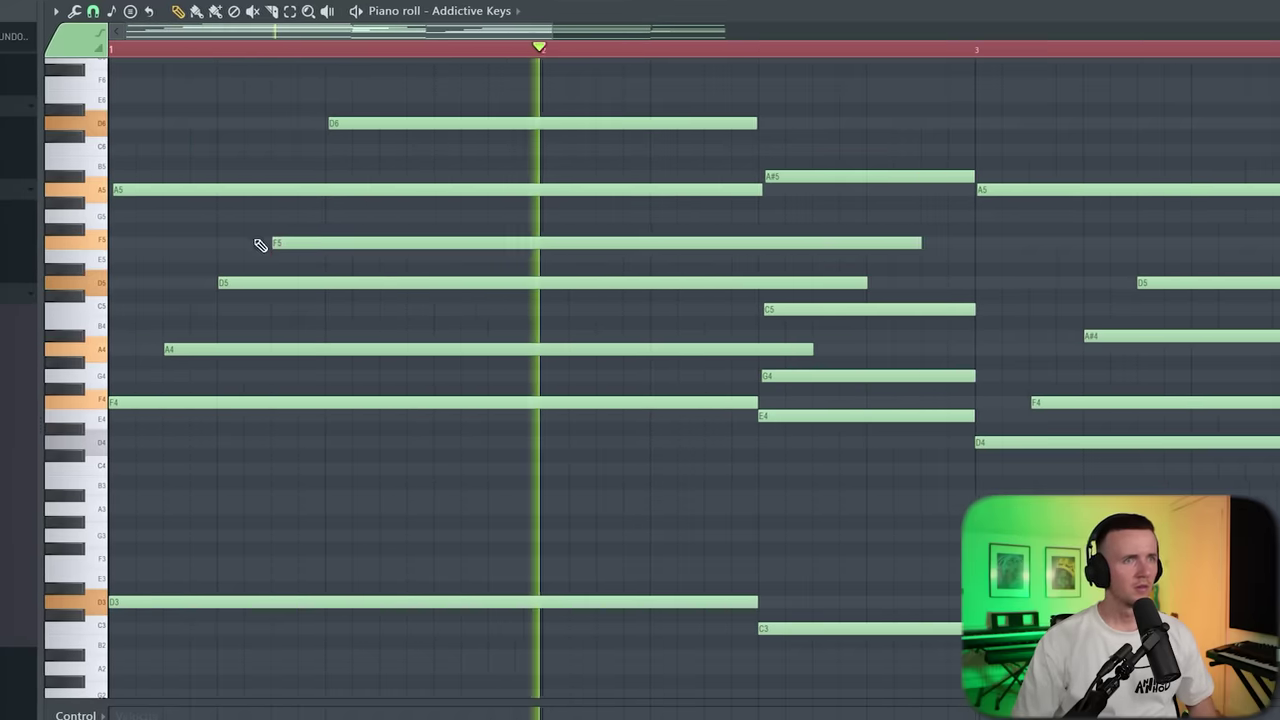
scroll(577, 294, down, 2)
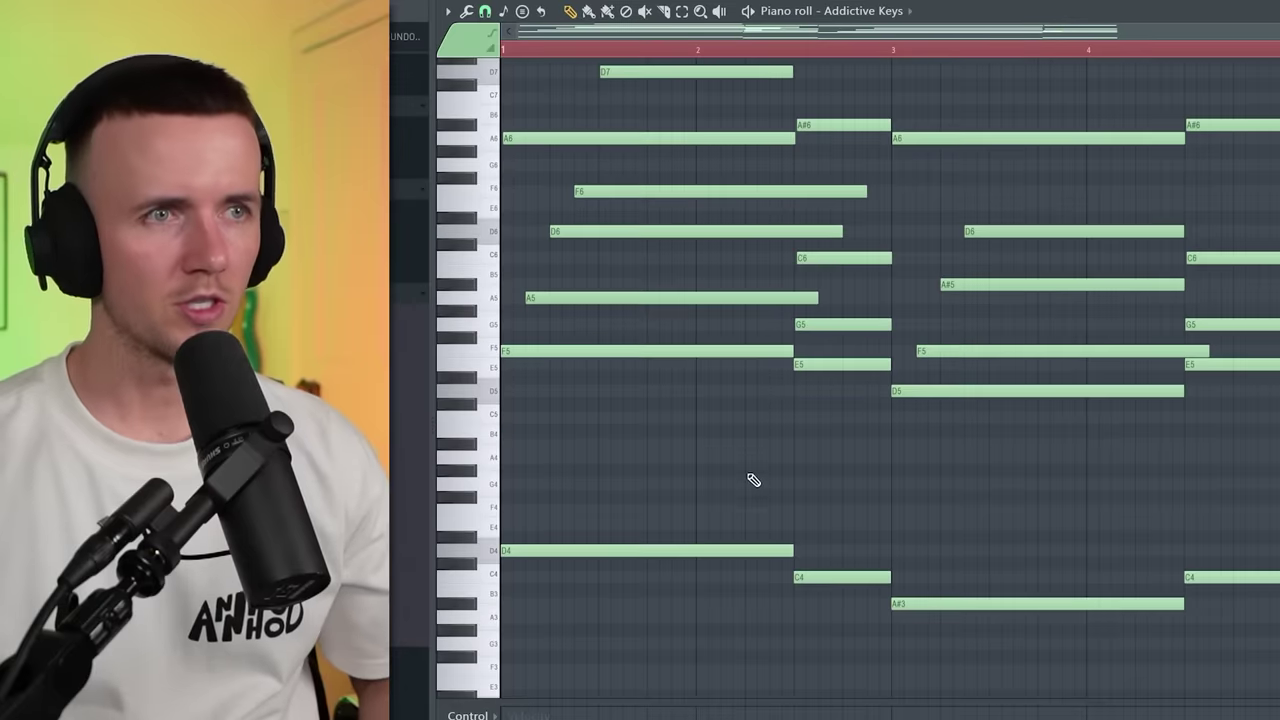
- Start a melody above the chords with a half-bar A7 note at the beginning of bar 1 and audition it
scroll(740, 478, up, 5)
key(space)
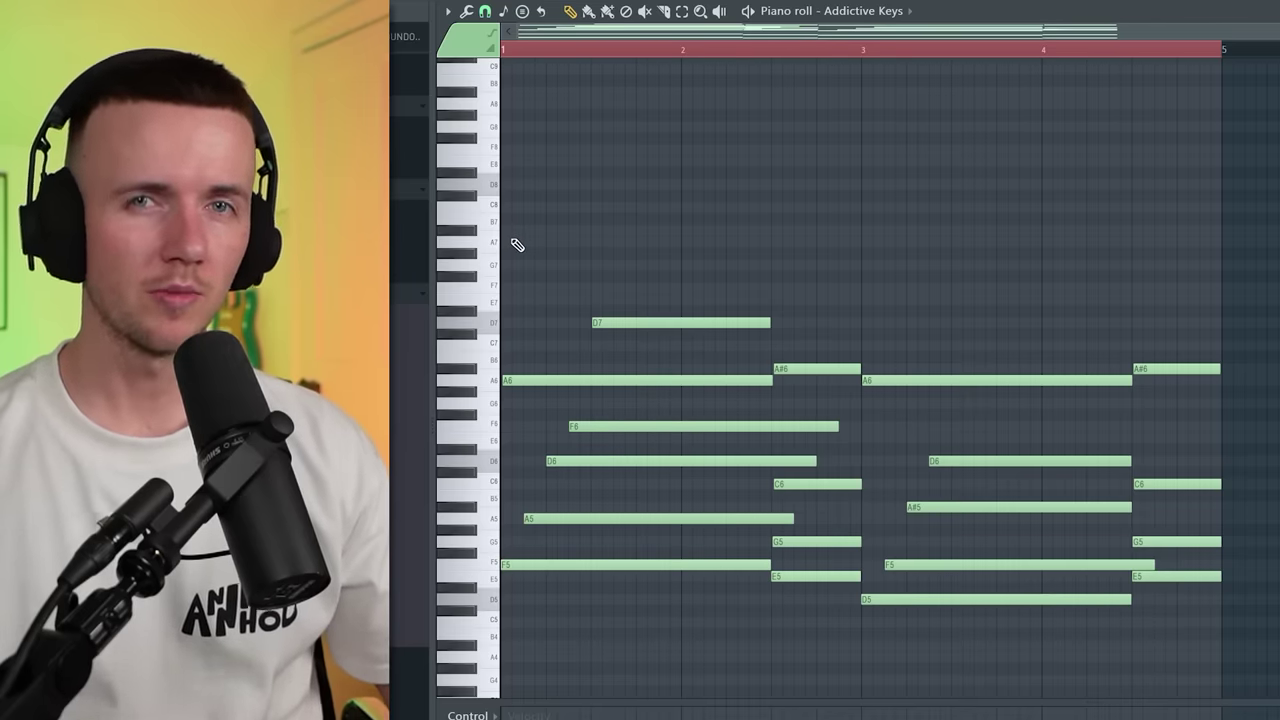
drag(556, 248, 521, 247)
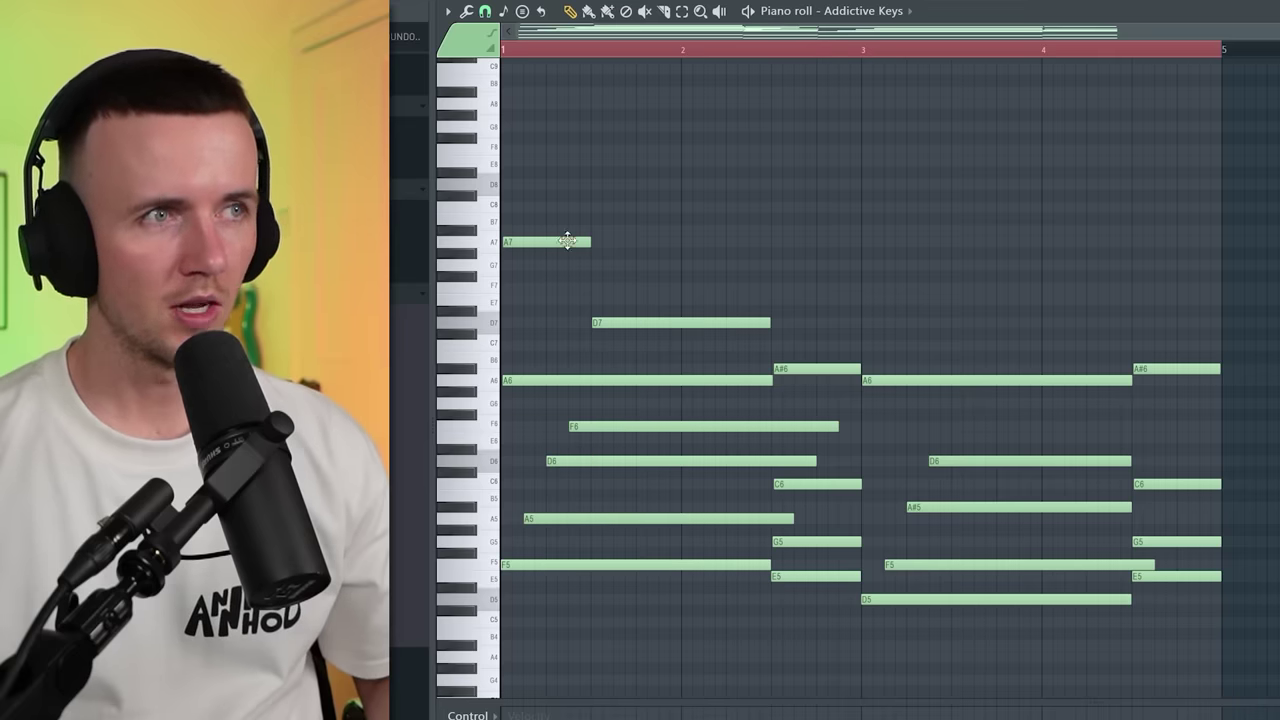
key(space)
key(space)
click(532, 242)
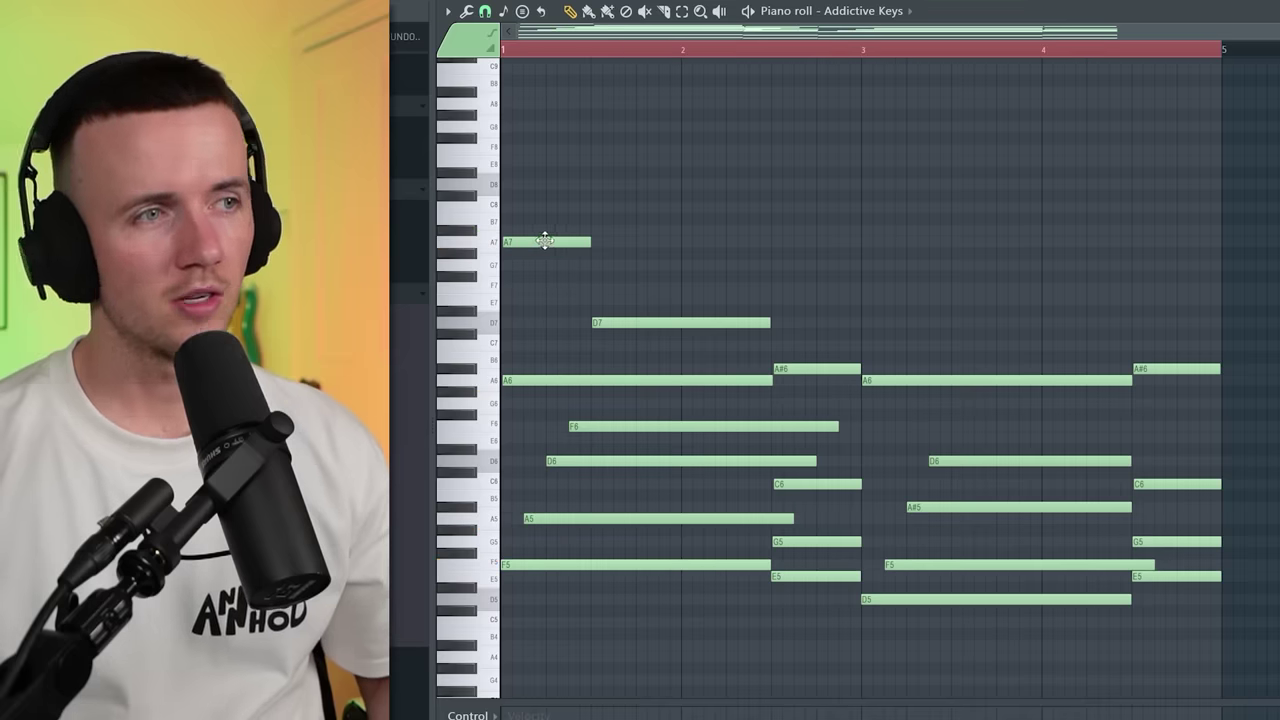
key(space)
key(space)
- Continue the melody over the first chord with half-bar D8, A#7 and A7 notes and play it back
click(600, 184)
click(642, 230)
click(688, 242)
key(space)
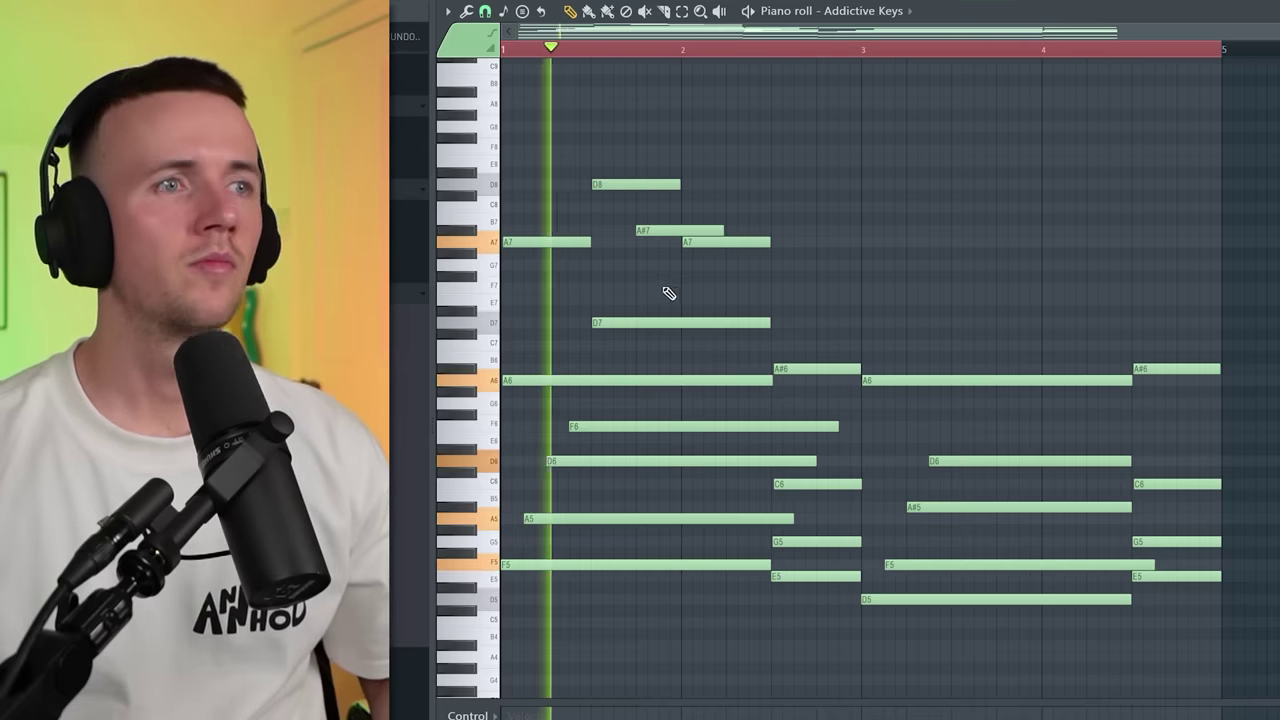
- Add a melody note beneath the A7 near the second chord and set its pitch to G7
click(668, 288)
key(space)
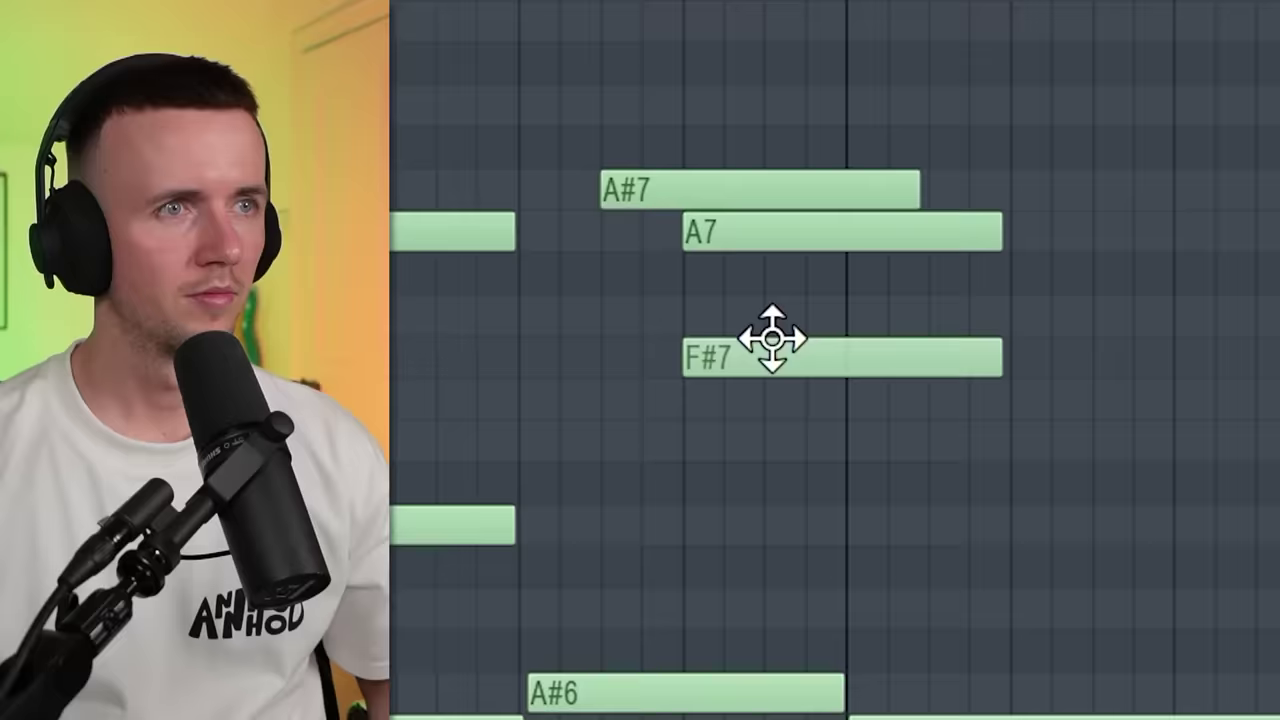
drag(706, 271, 708, 259)
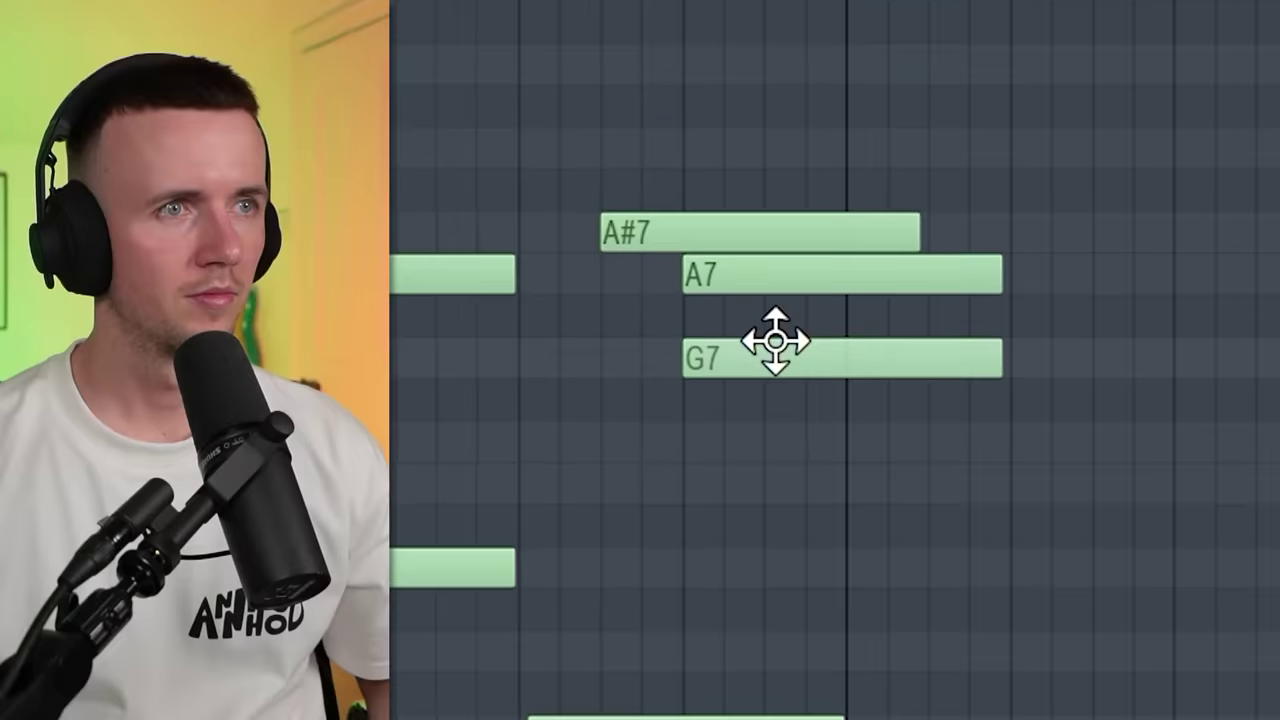
- Continue the melody from A#7, A7 and G7 to F7 at bar 3, and end bar 4 with E7, F7, D8, A#7 and A7
key(space)
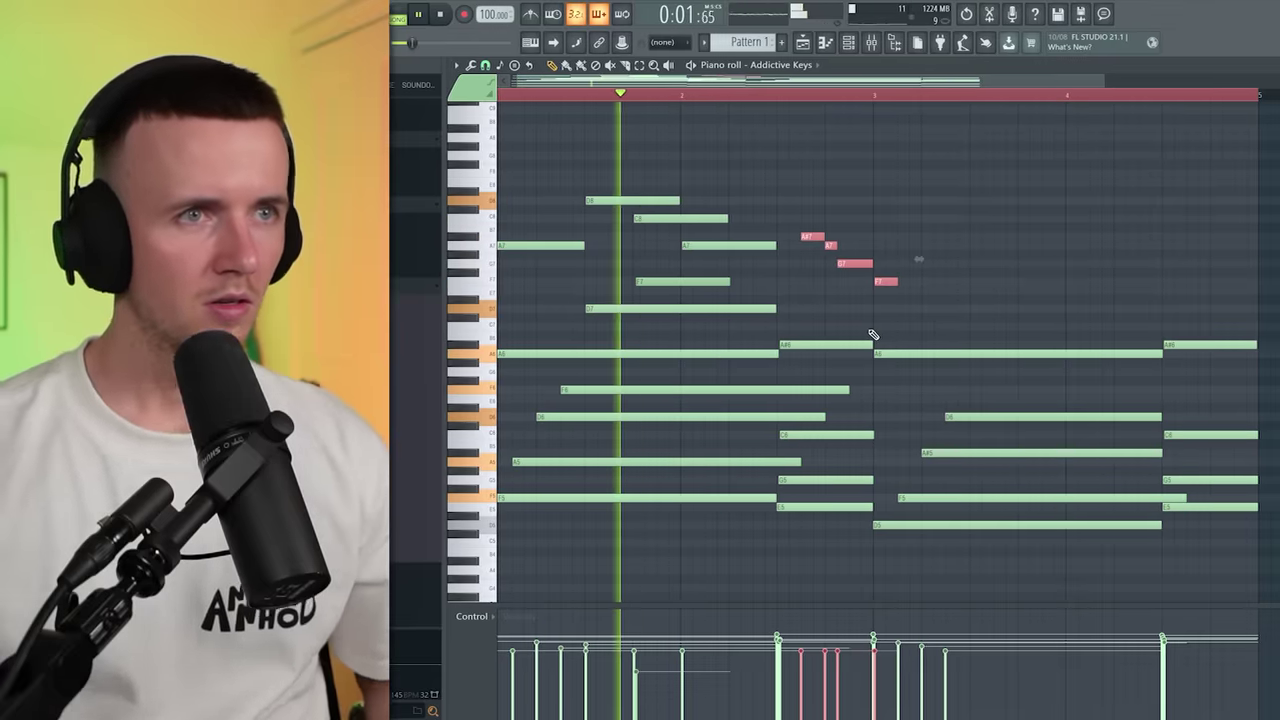
click(980, 257)
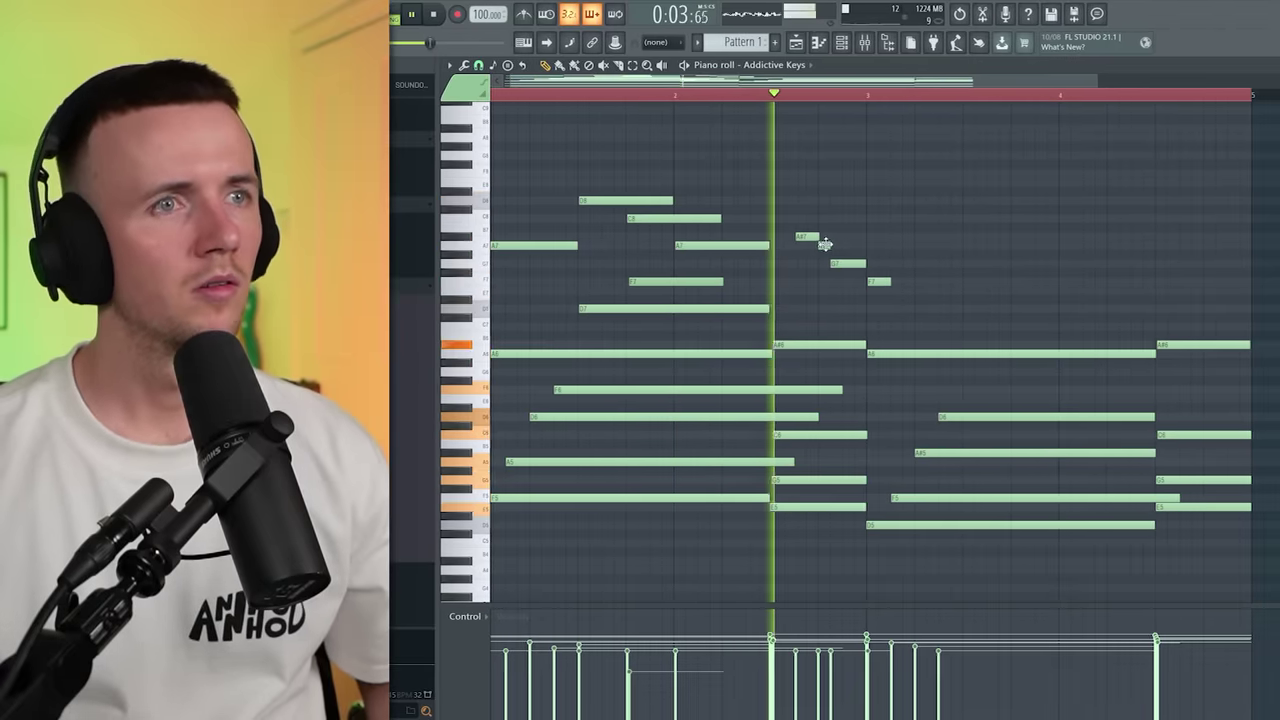
drag(889, 281, 965, 300)
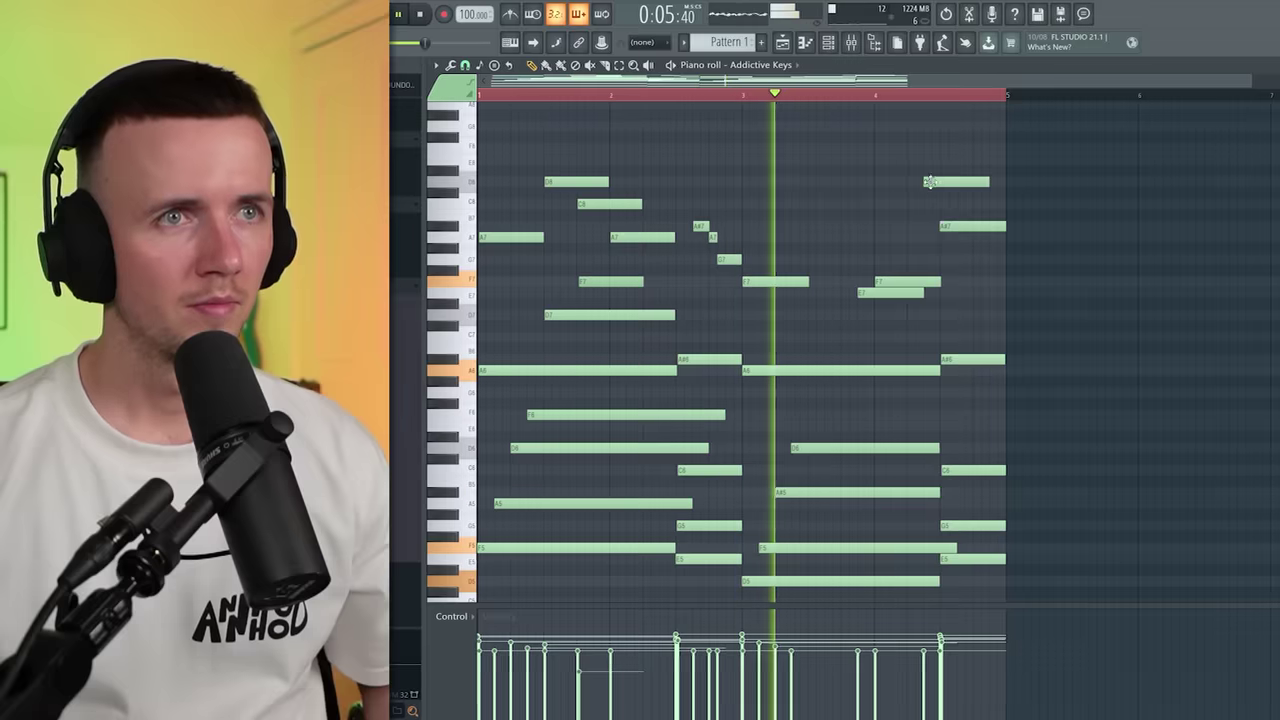
drag(938, 184, 938, 209)
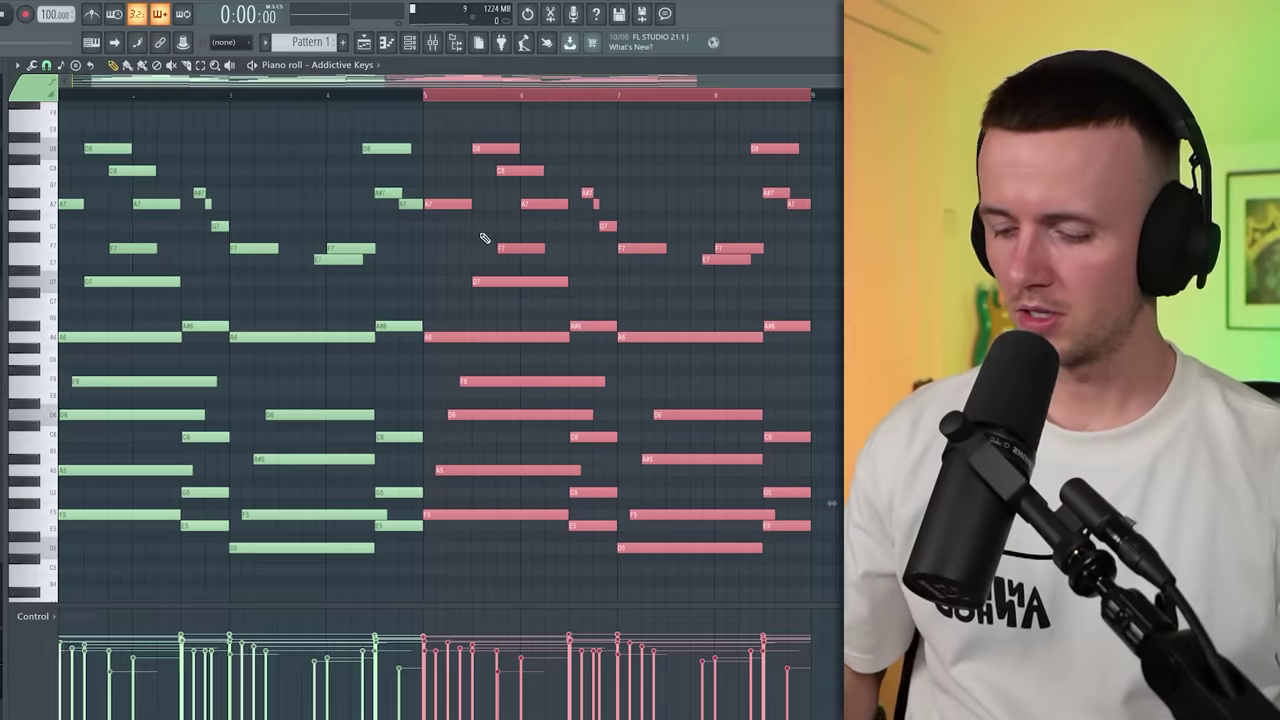
- Duplicate the four-bar pattern into bars 5 to 8 and thicken the chords with an extra A5 in bar 1 and F5 in bar 3
key(ctrl+a)
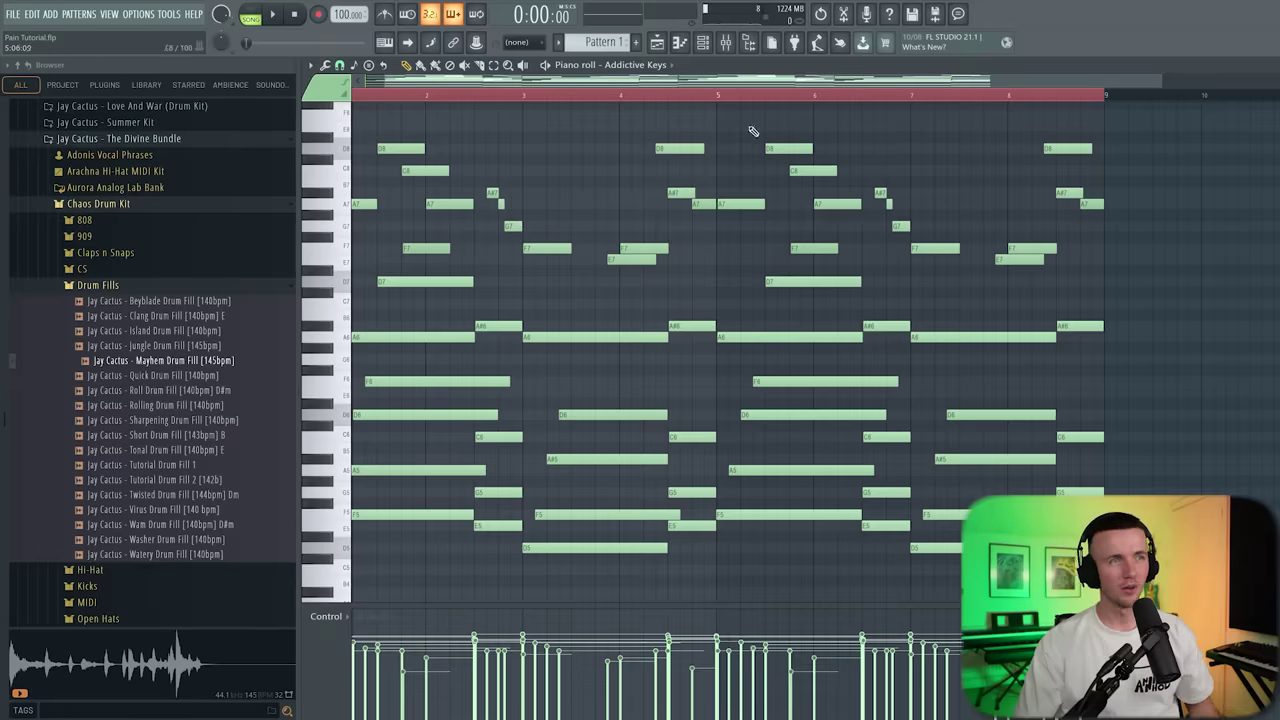
scroll(756, 186, up, 2)
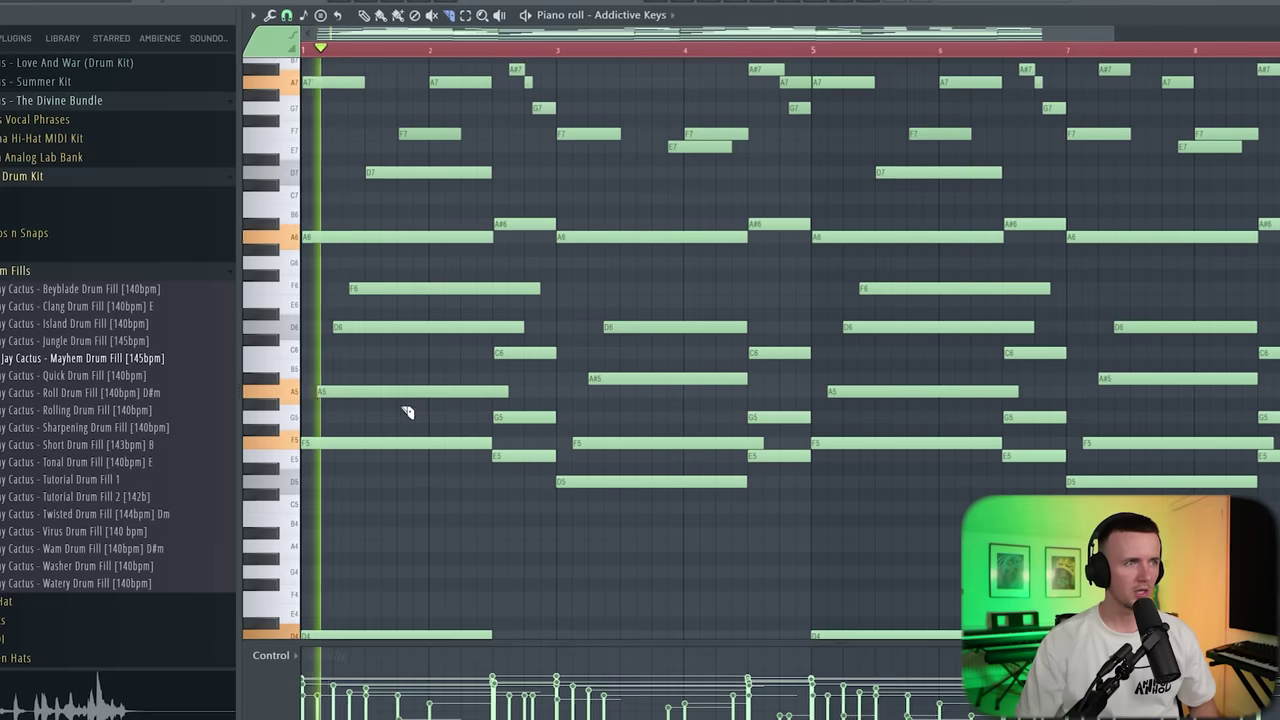
click(394, 391)
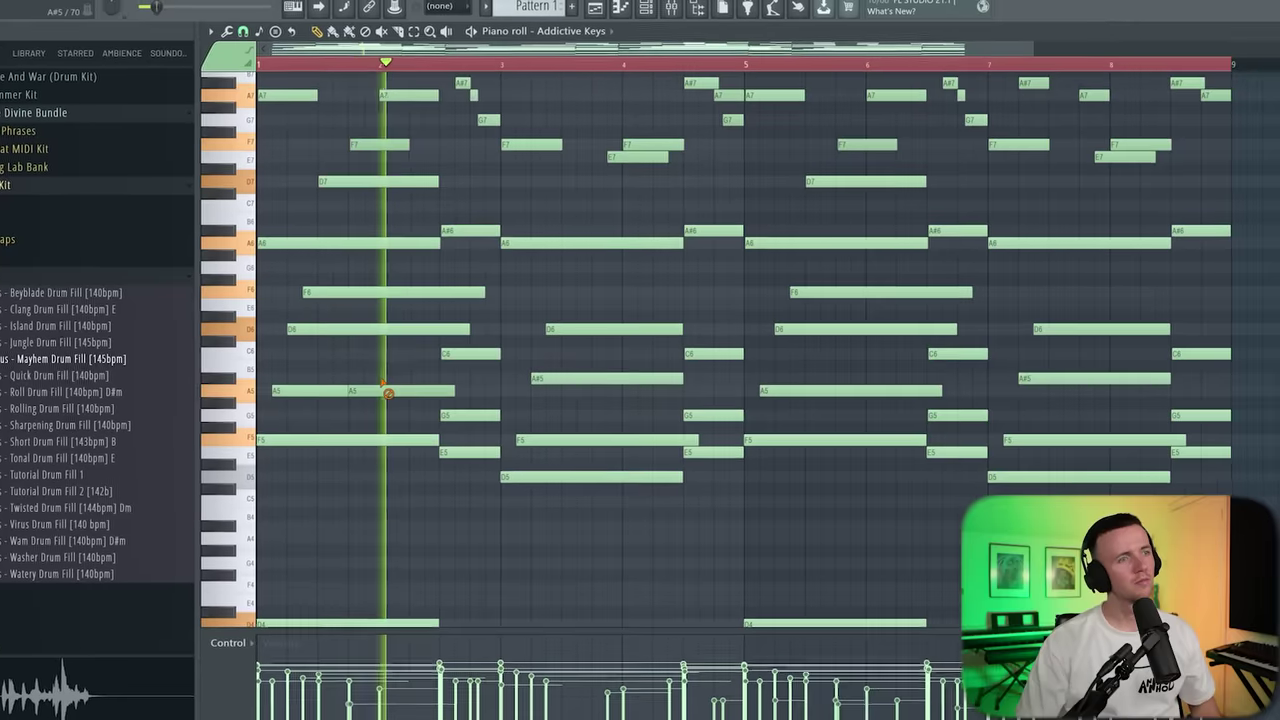
click(600, 440)
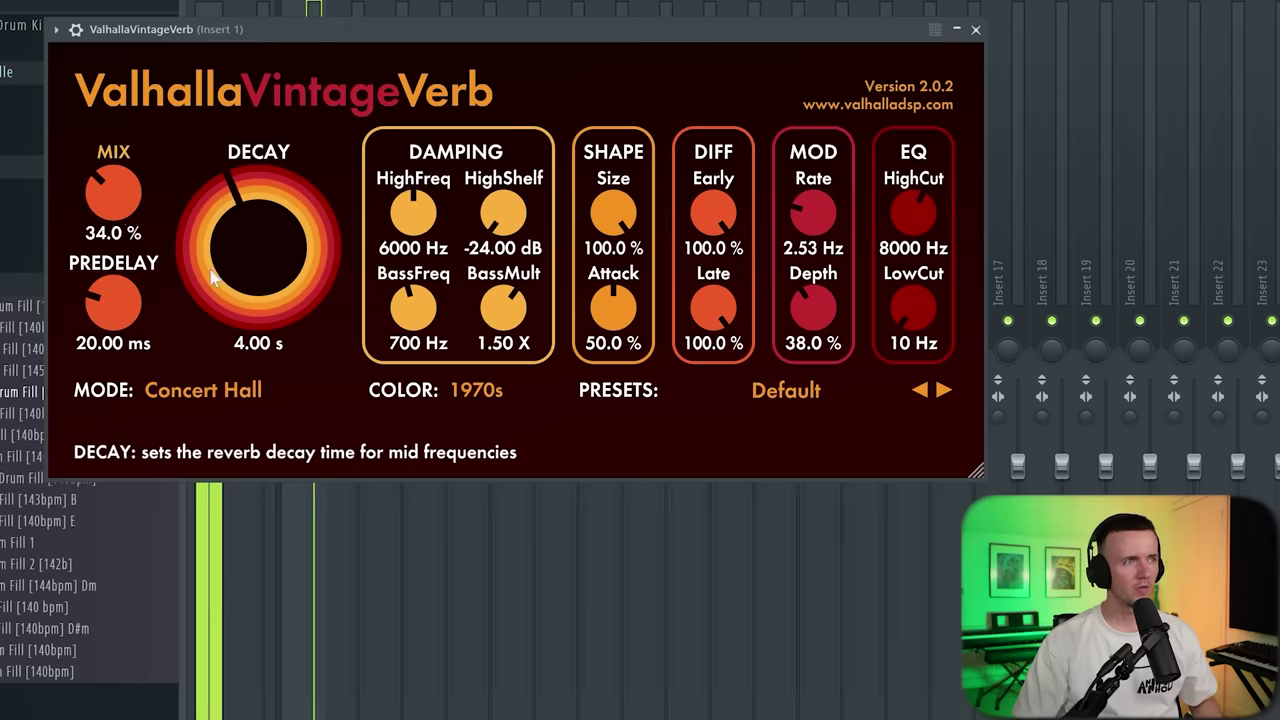
- Adjust the decay of the ValhallaVintageVerb on Insert 1, raise its low cut and slightly lower its mix
drag(212, 280, 259, 265)
mouse_move(899, 295)
mouse_down()
mouse_move(907, 277)
mouse_move(895, 274)
mouse_up()
drag(78, 203, 78, 206)
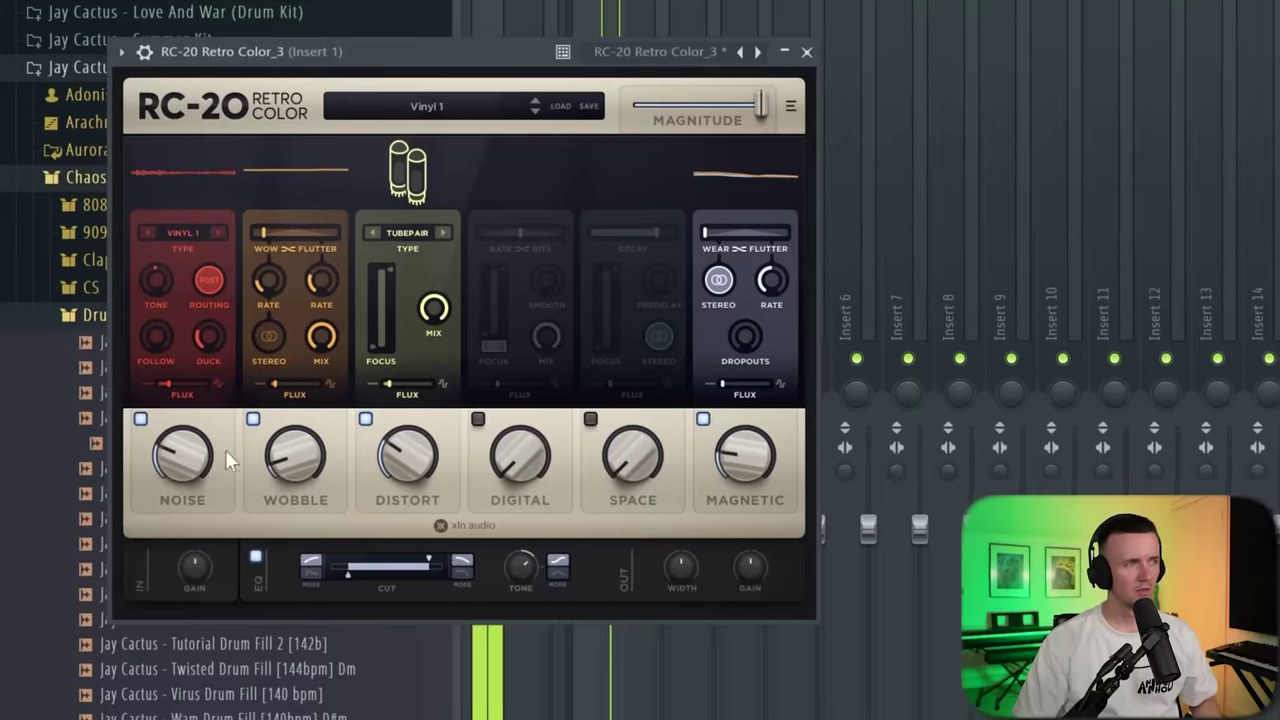
- Turn down the noise in RC-20 Retro Color and roll off the piano's low end with bands 1 and 2 of Fruity Parametric EQ 2
drag(174, 452, 171, 504)
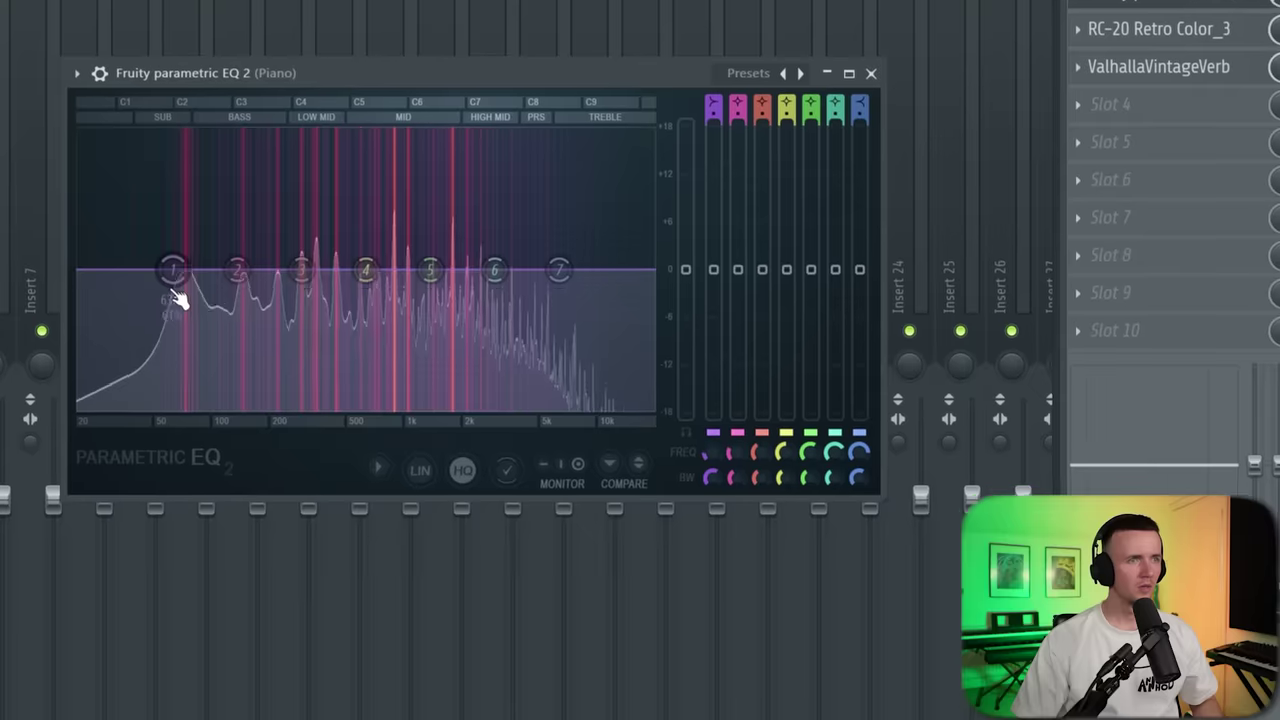
drag(171, 297, 186, 398)
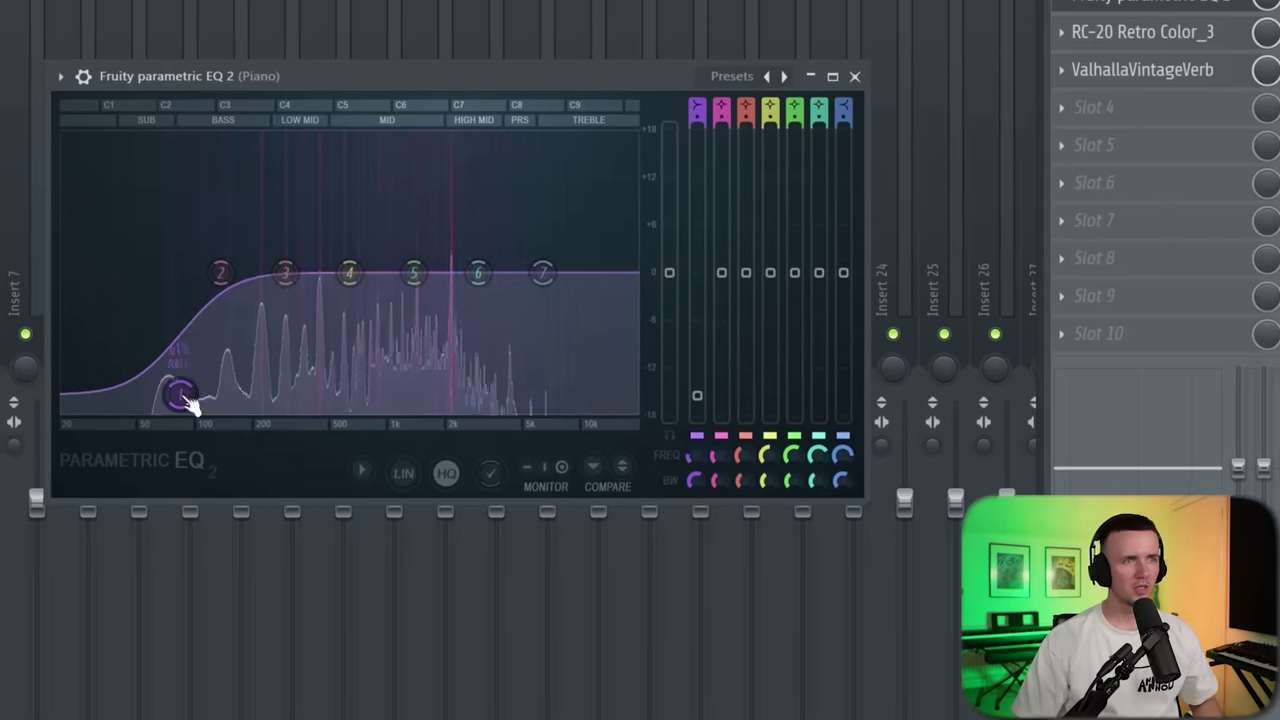
drag(219, 275, 210, 284)
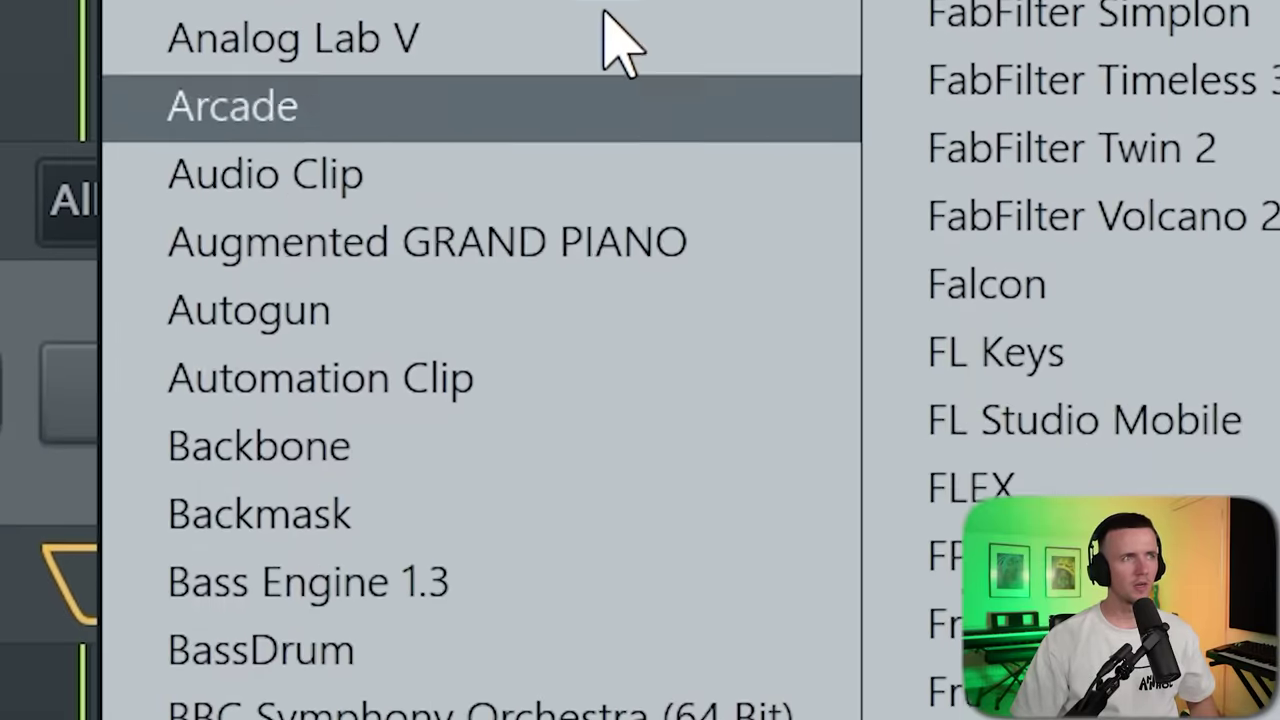
- Add an Analog Lab V pad channel playing the piano notes and mute the upper melody notes in its piano roll
click(526, 245)
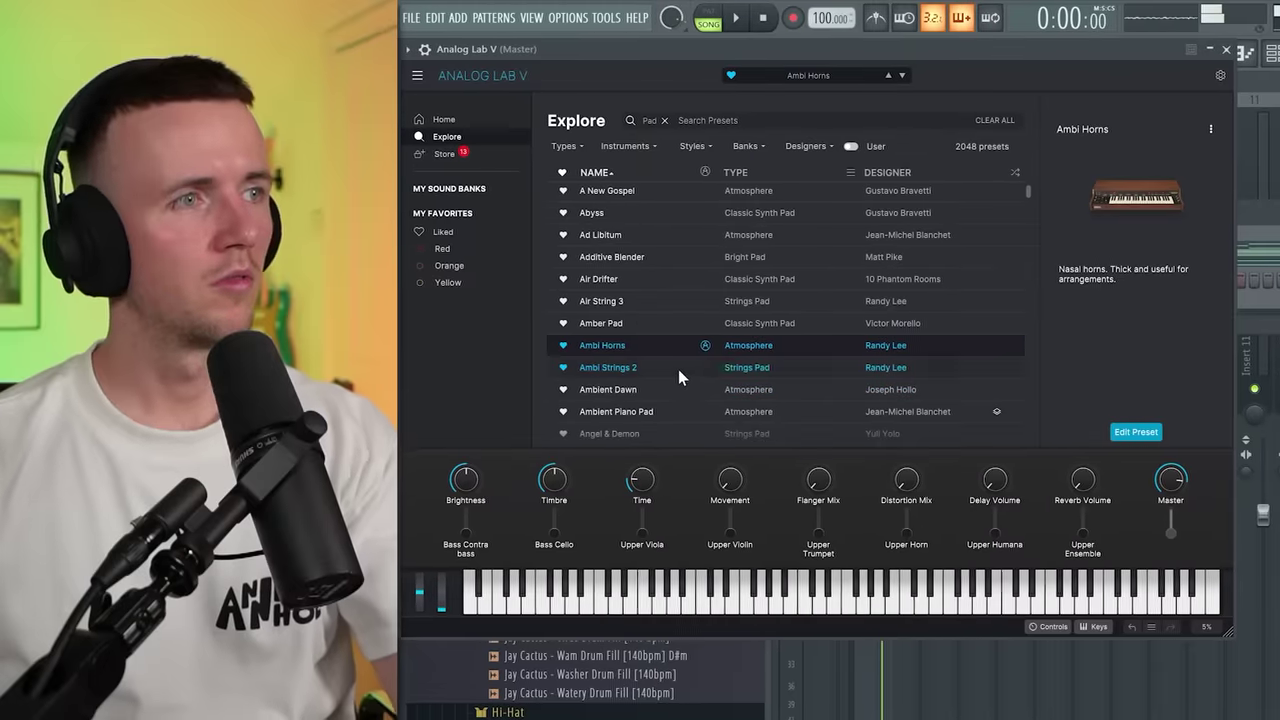
key(Escape)
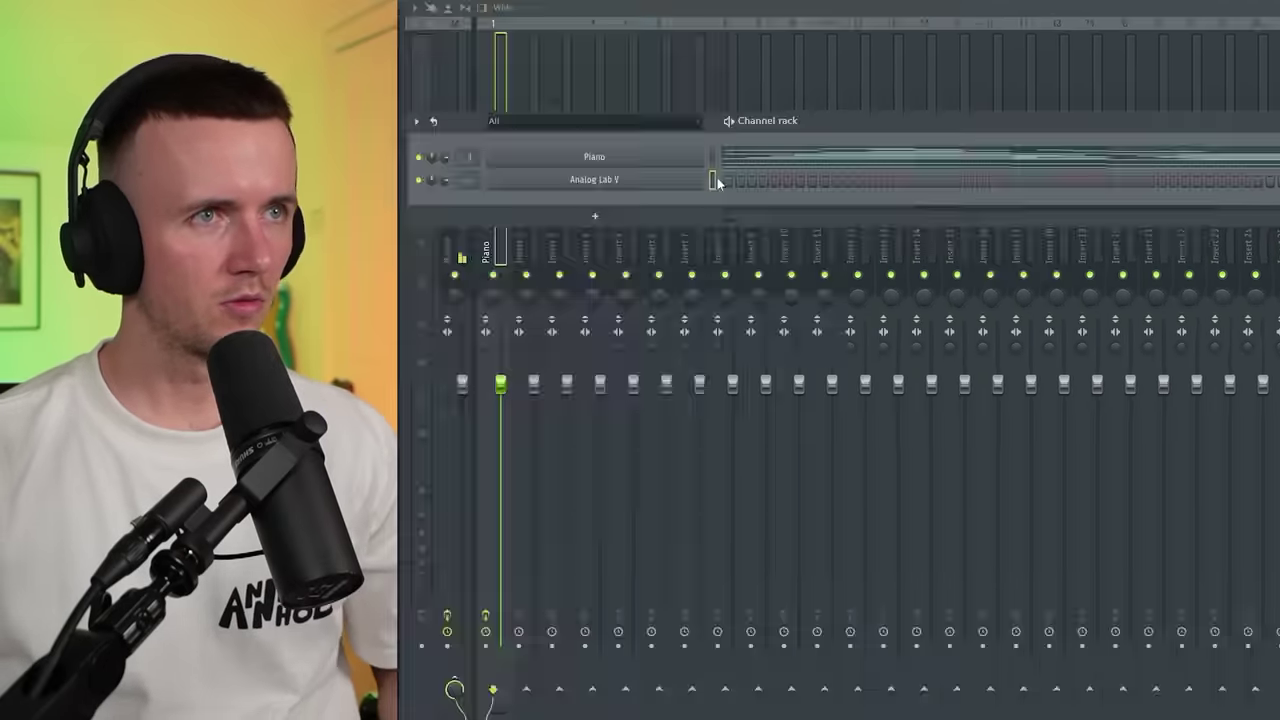
click(717, 177)
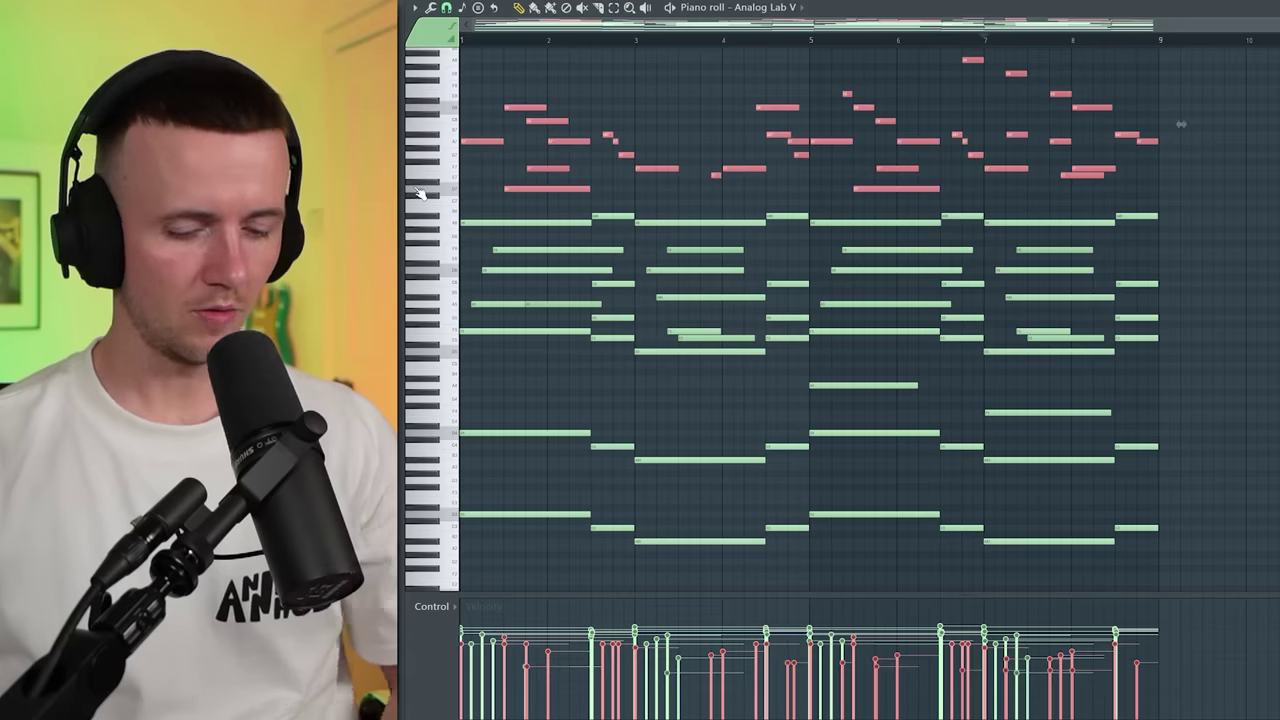
key(alt+m)
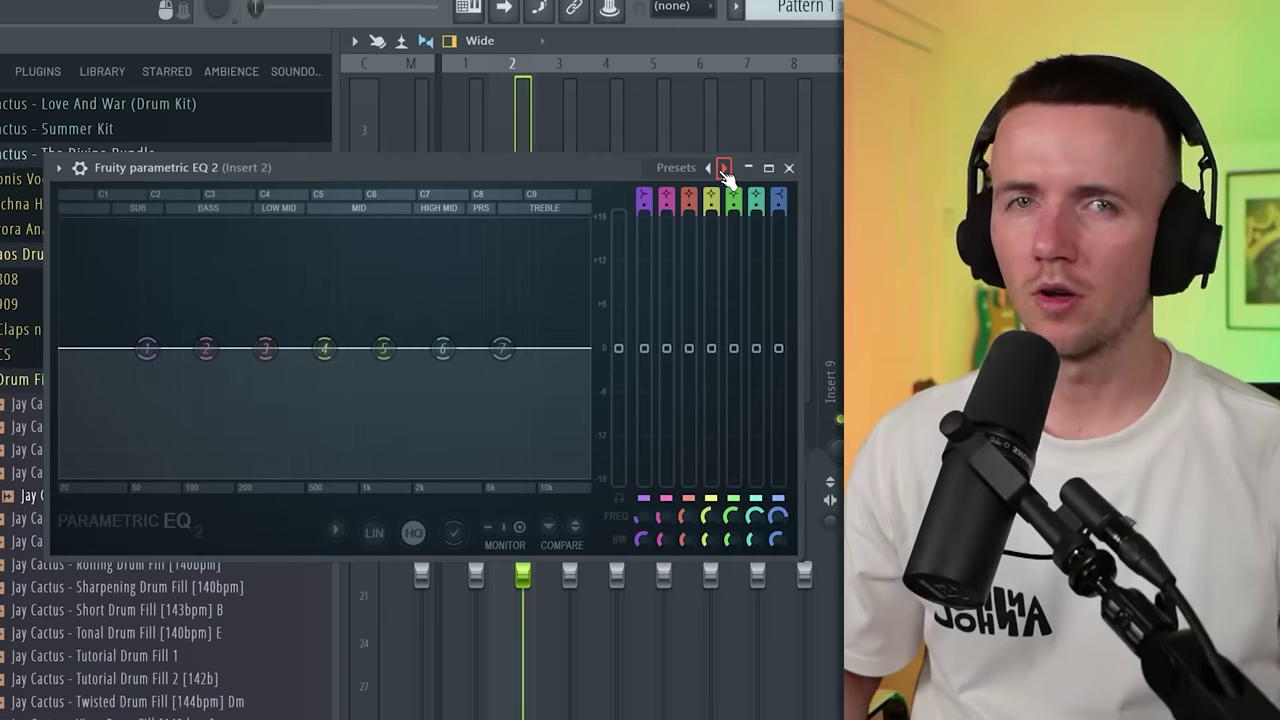
- Filter the pad on Insert 2 with the 20Hz + 18kHz cut EQ preset and a higher low cut, and add PanCake2 with a reduced mix
click(724, 168)
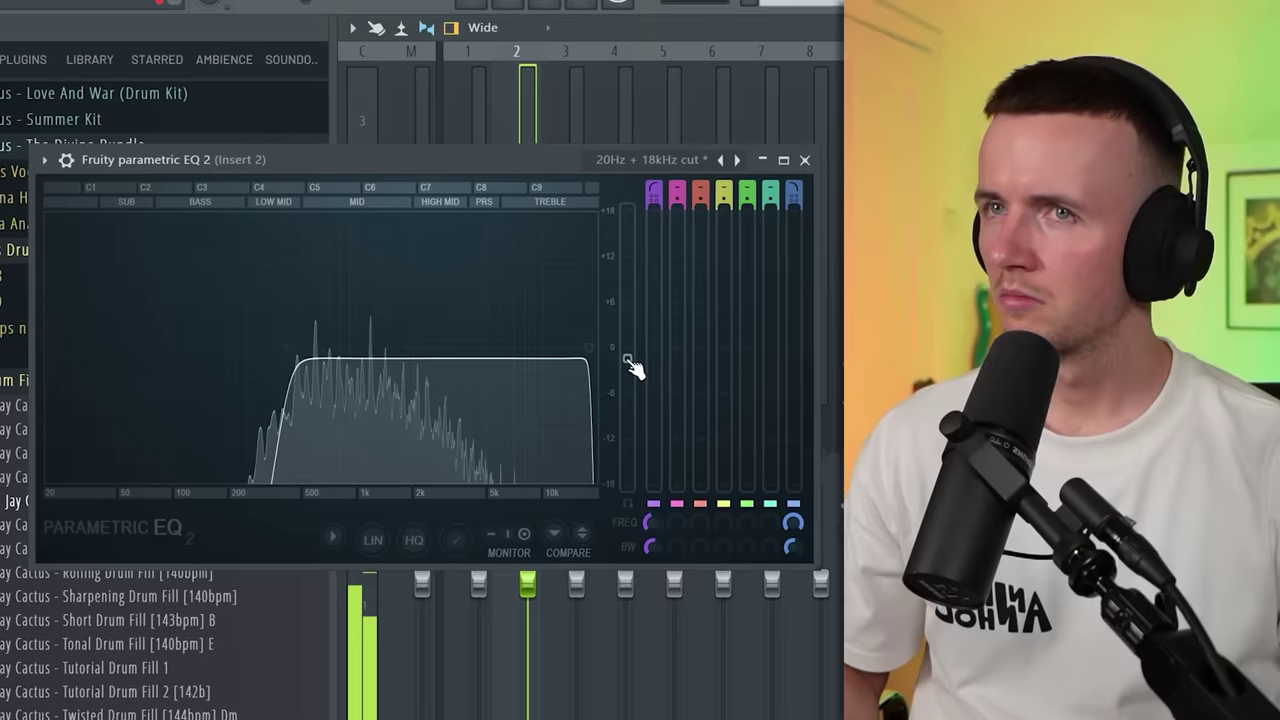
click(808, 159)
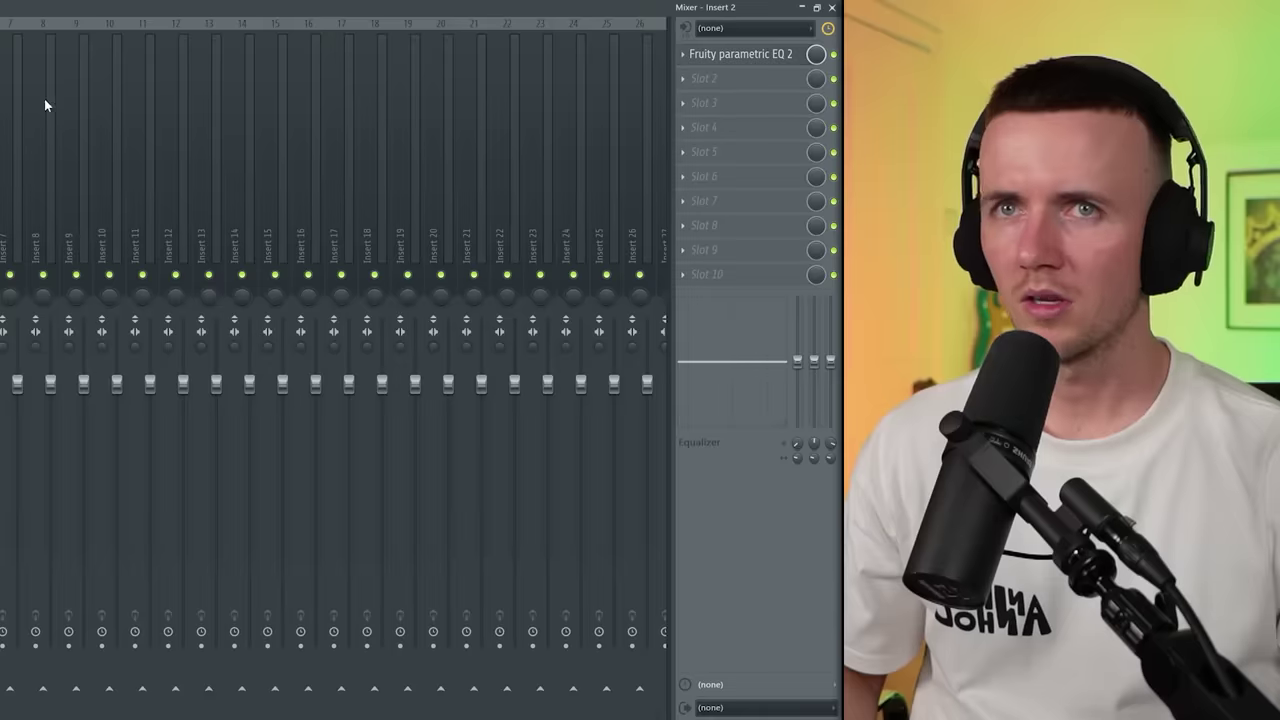
click(770, 81)
click(322, 508)
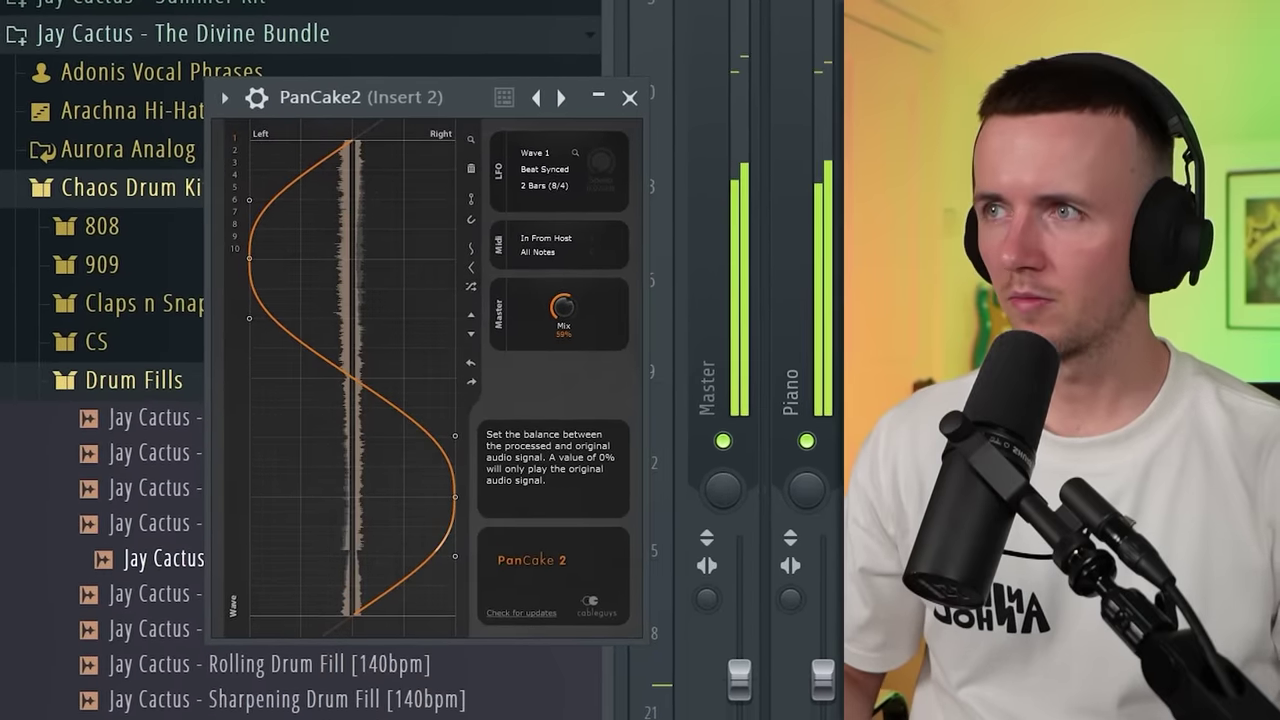
drag(572, 302, 572, 314)
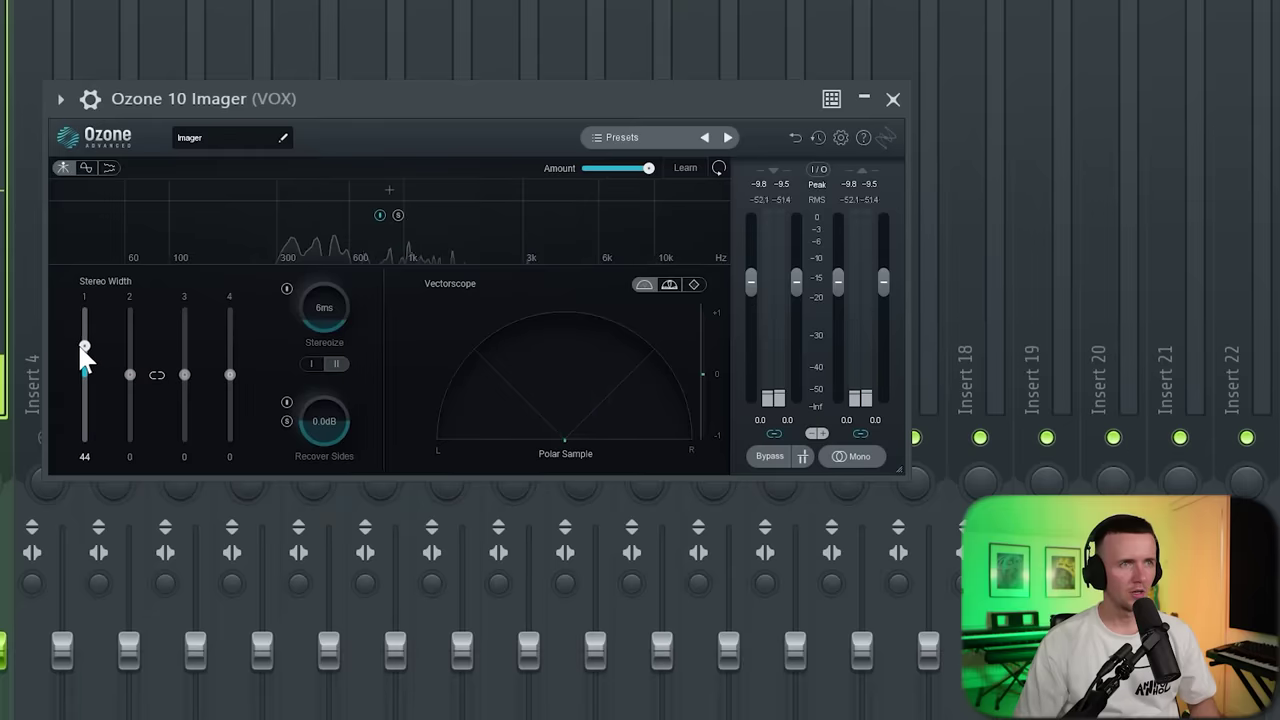
- Raise the first band's stereo width in the vocal's Ozone 10 Imager and copy the VOX mixer track's setup to Insert 4
key(space)
mouse_move(80, 344)
mouse_down()
mouse_move(80, 326)
mouse_move(95, 335)
mouse_up()
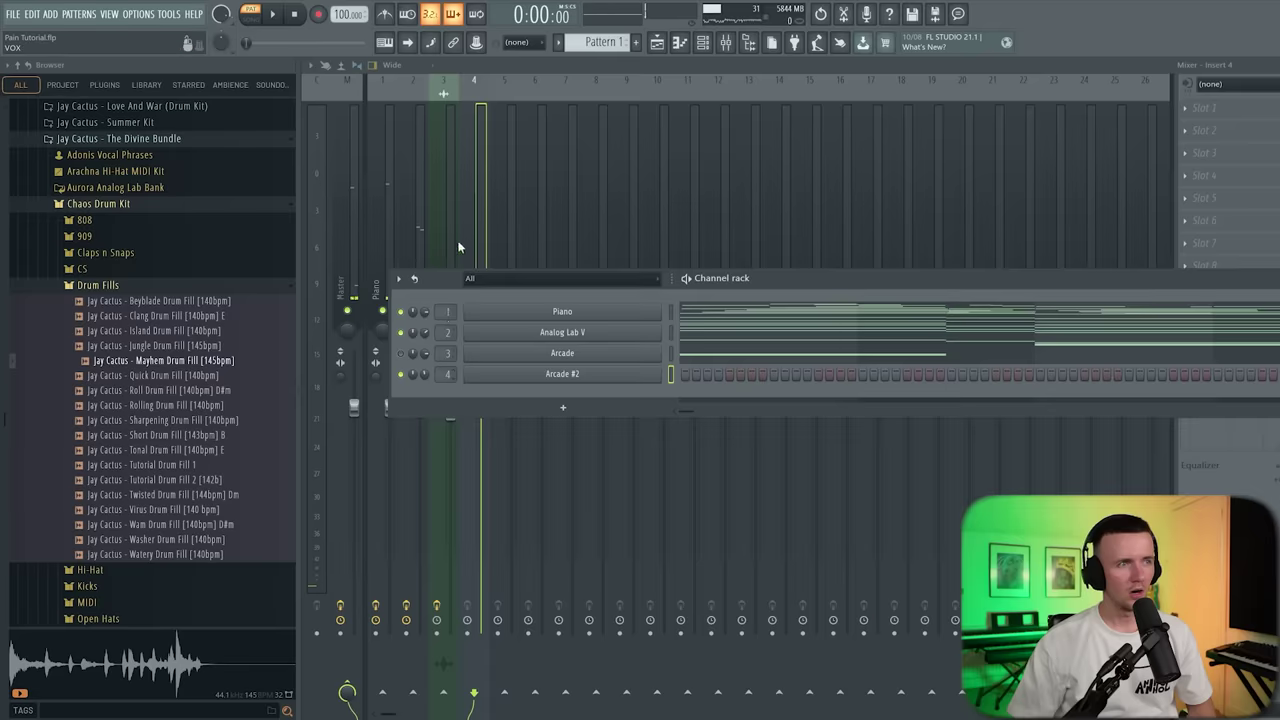
click(456, 244)
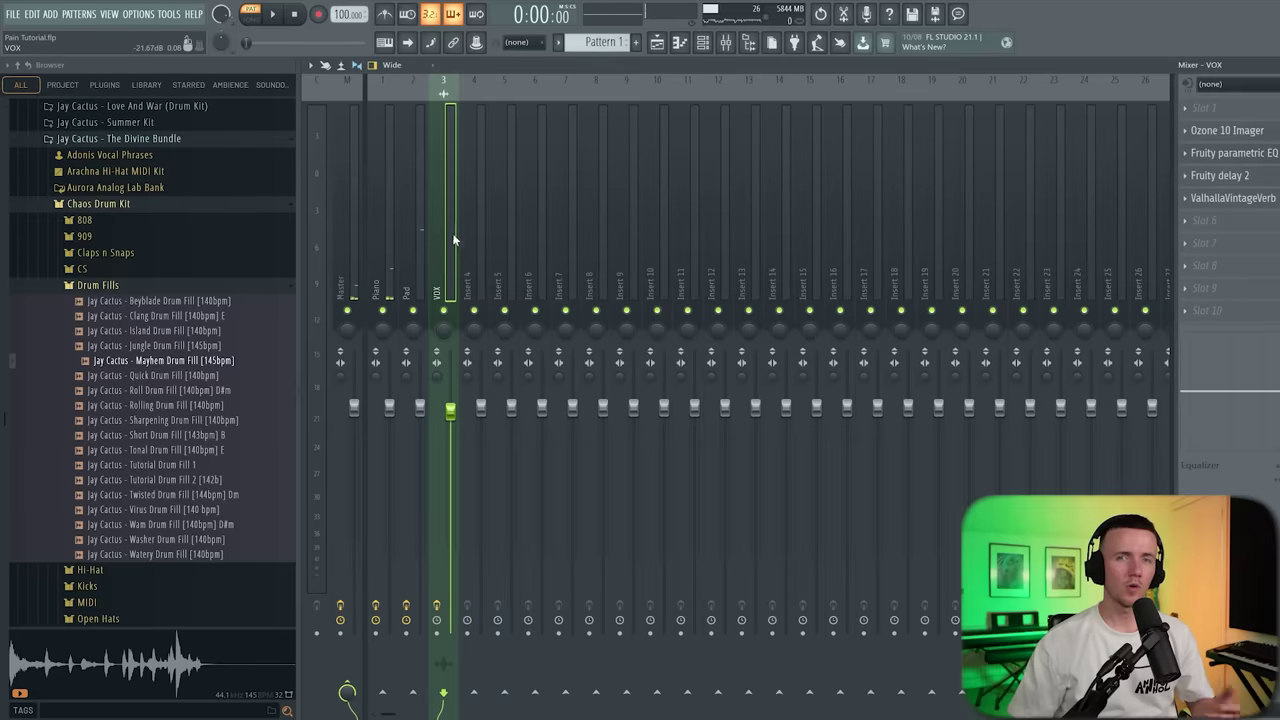
right_click(453, 241)
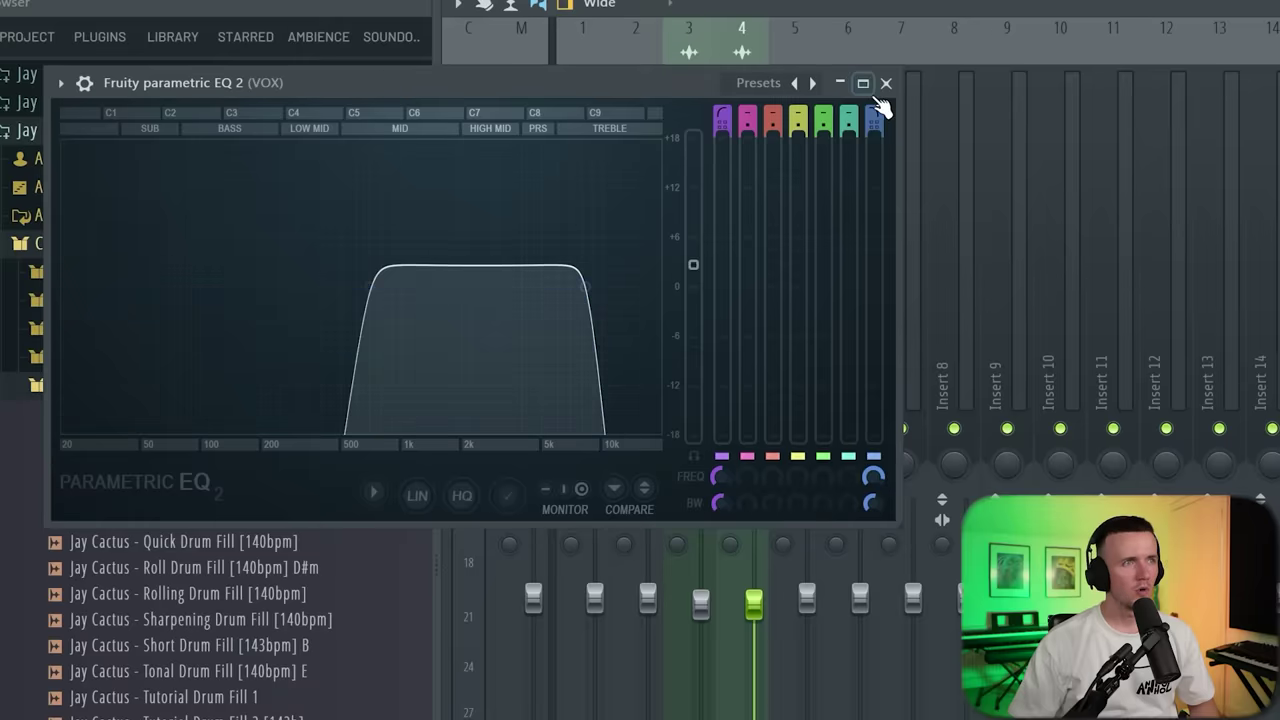
click(886, 84)
- Draw a G5 note at the start of bar 1 for the Arcade #2 channel, adjust its length and play it back
click(703, 42)
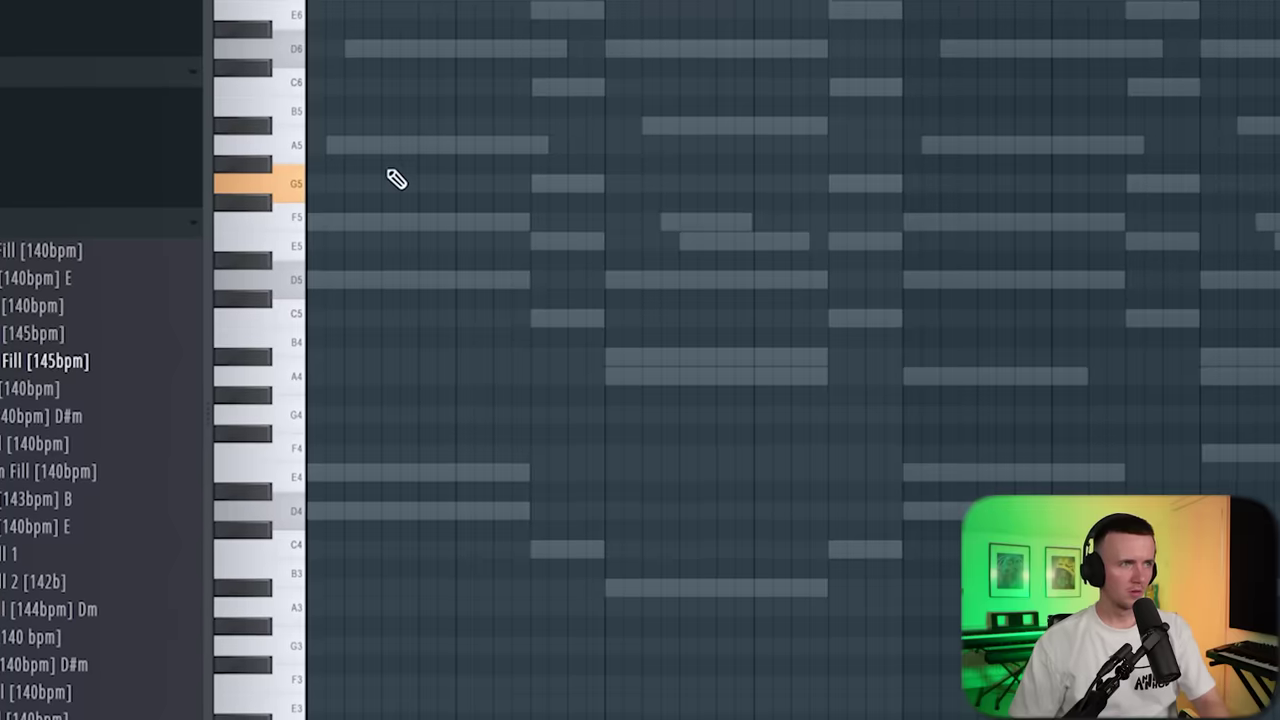
drag(401, 196, 333, 189)
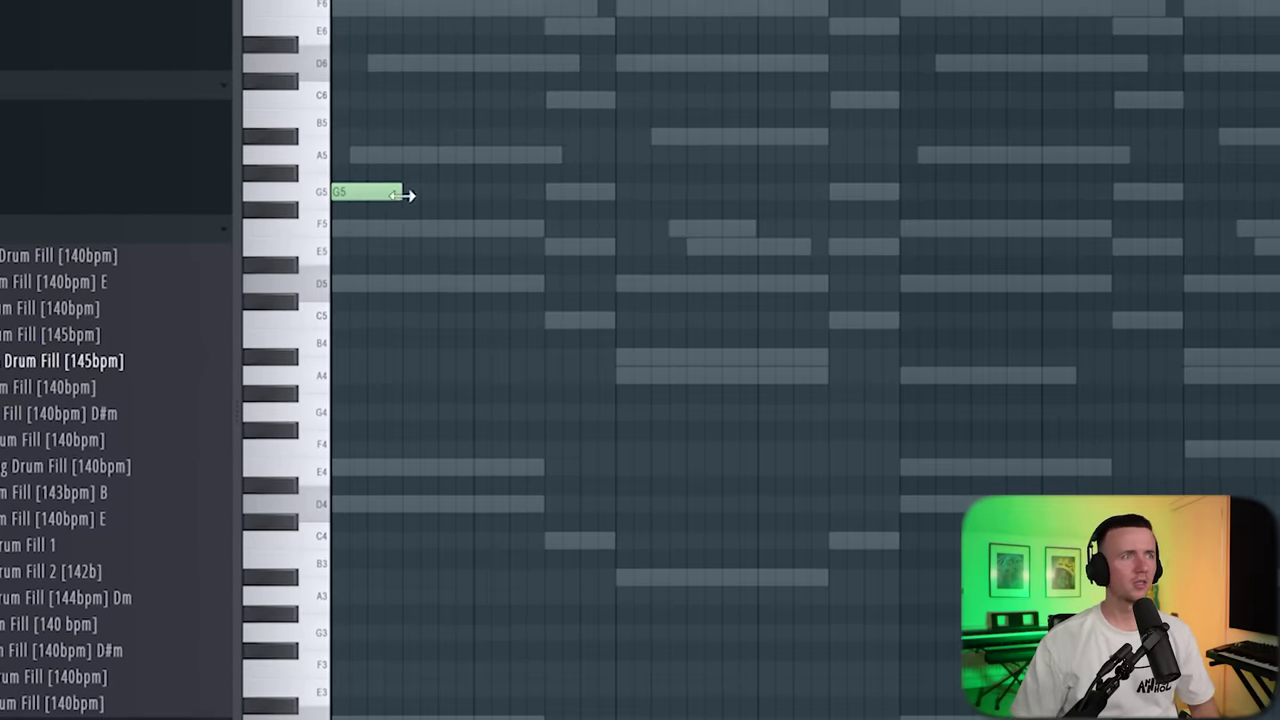
drag(693, 203, 582, 196)
key(space)
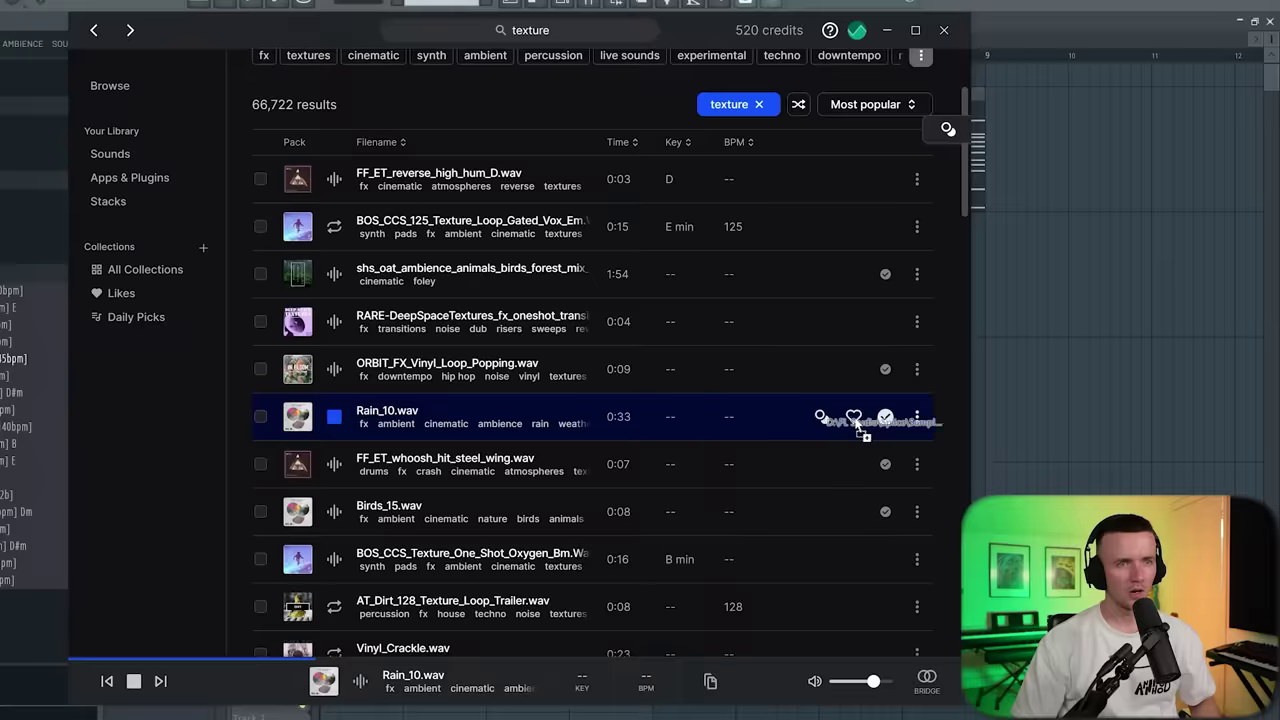
- Bring the Rain_10.wav and ORBIT_FX_Vinyl_Loop_Popping.wav texture samples from Splice into the playlist
drag(860, 425, 423, 337)
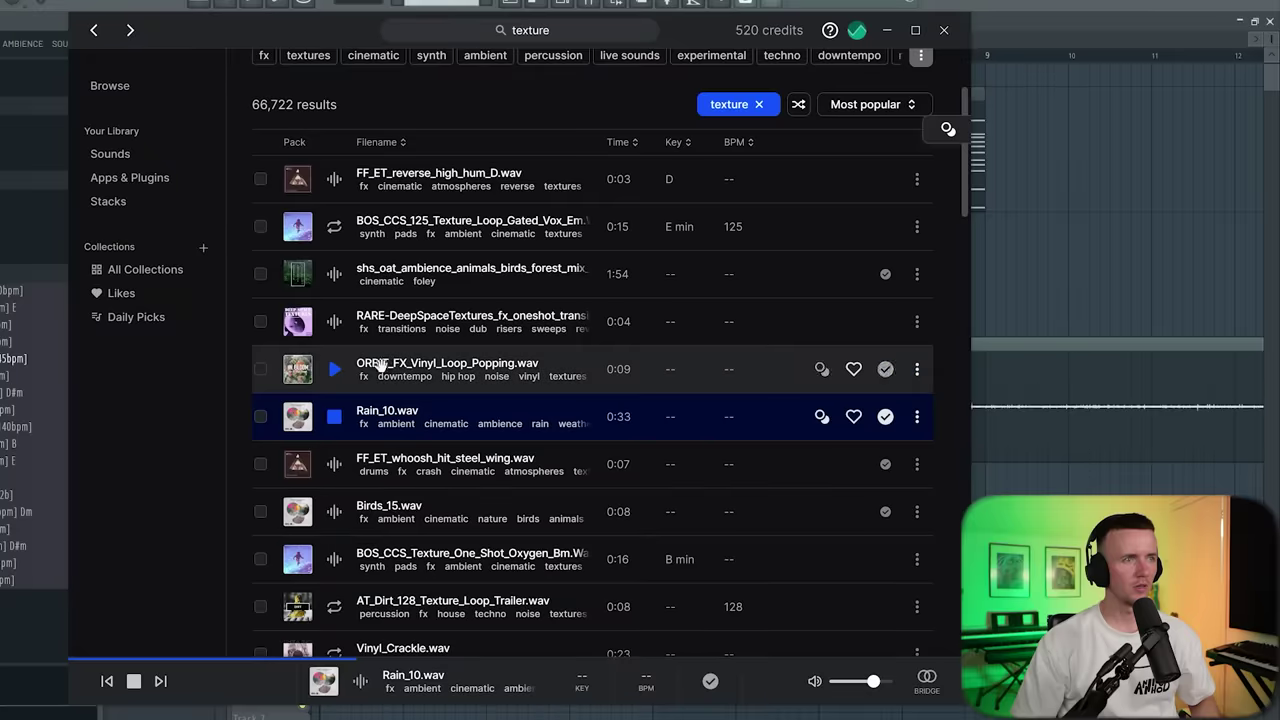
drag(525, 368, 347, 246)
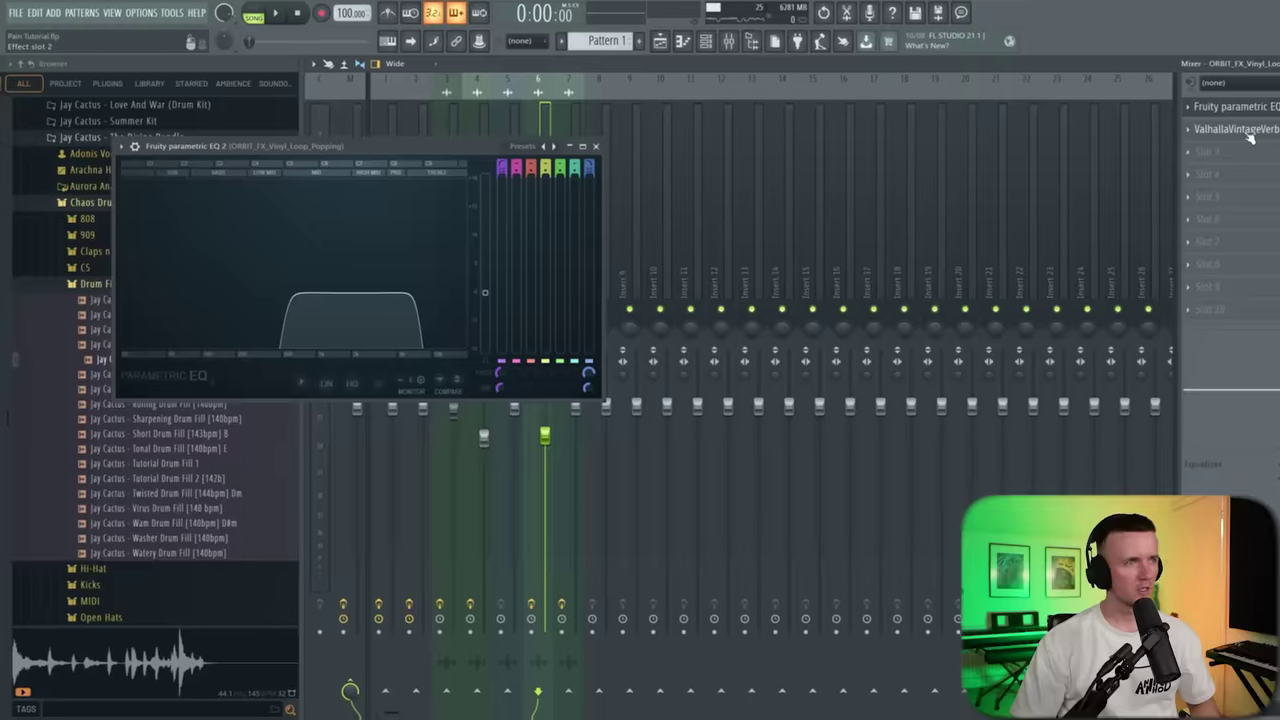
- Examine the EQ and ValhallaVintageVerb settings on the vinyl loop's mixer track and audition the loop while toggling that track's mute
click(1235, 134)
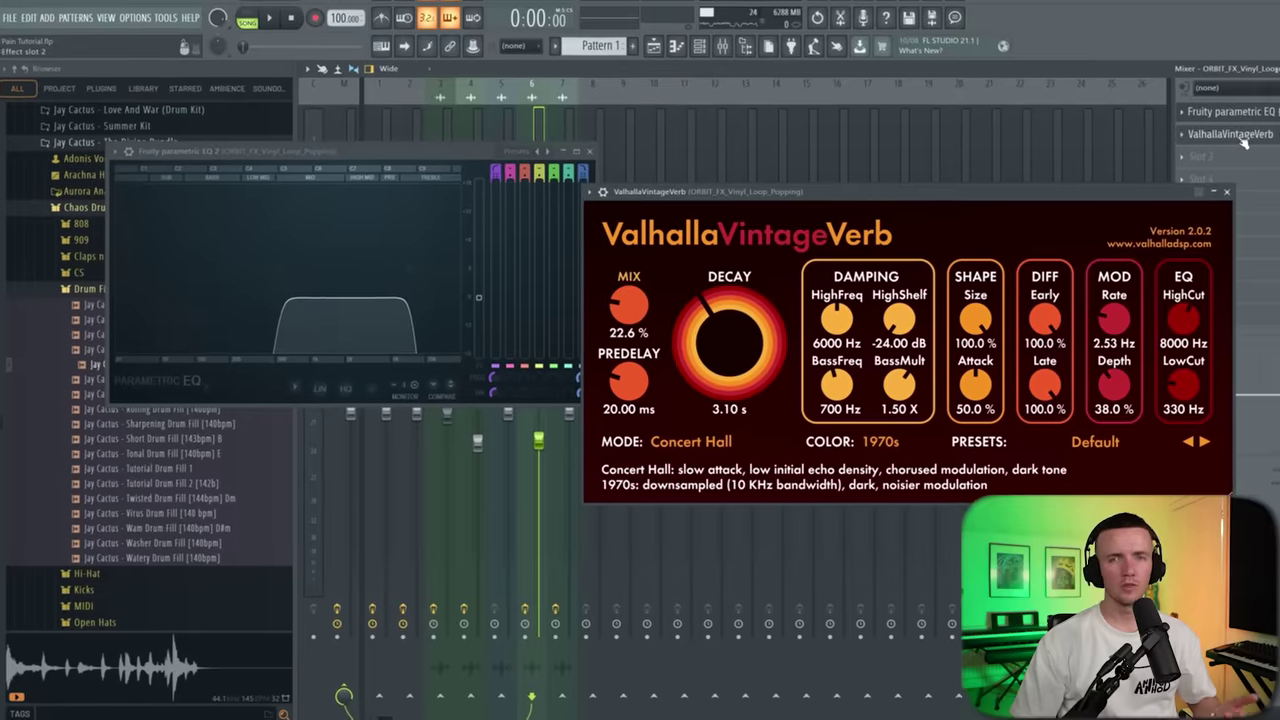
key(space)
click(1222, 190)
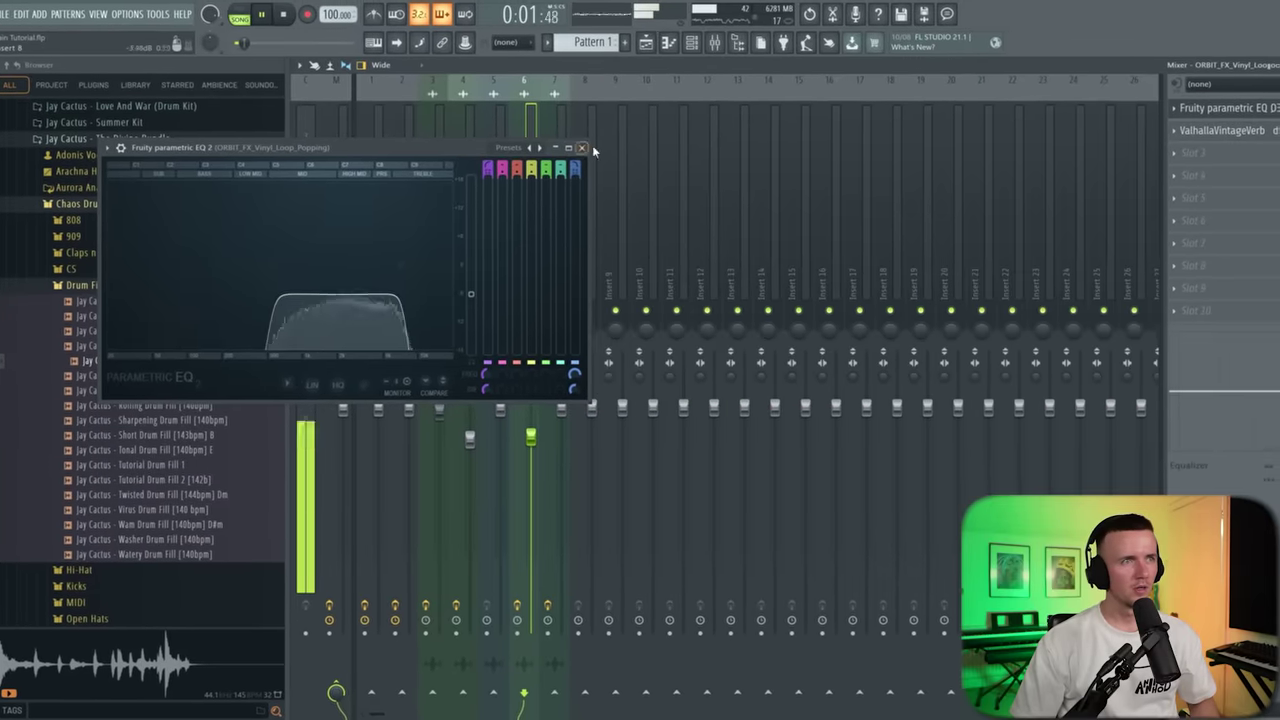
click(586, 146)
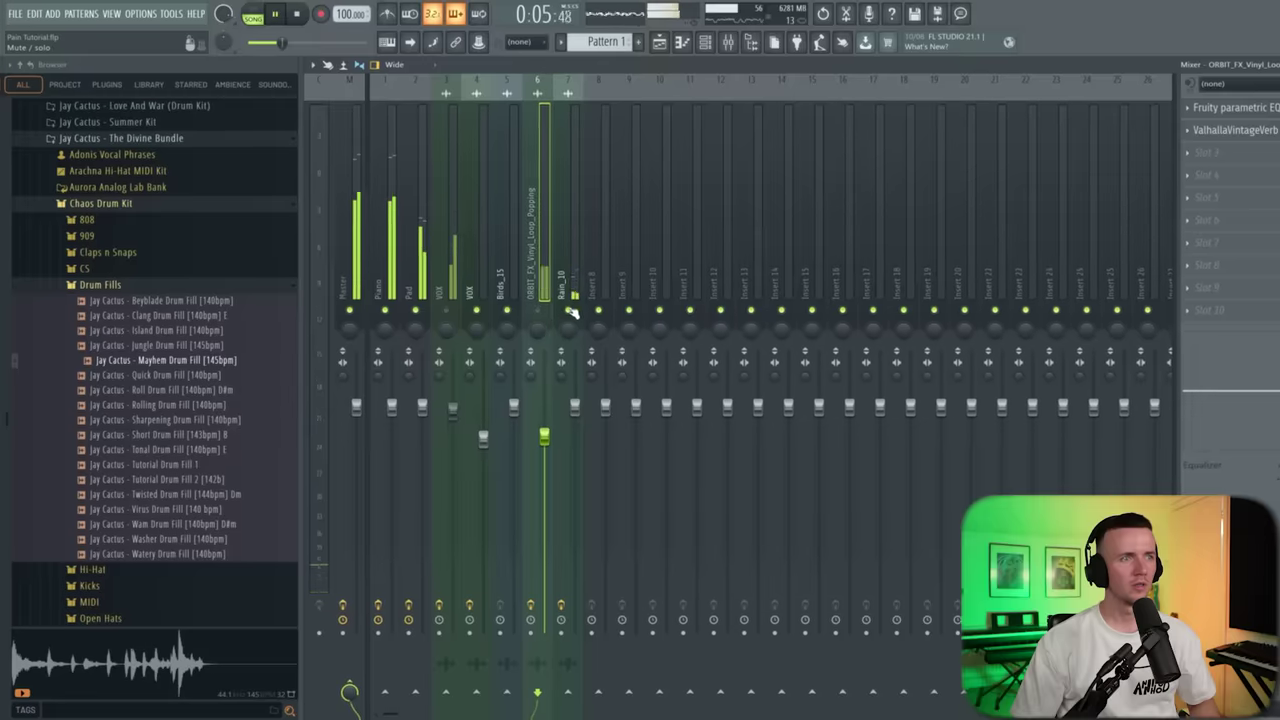
click(546, 303)
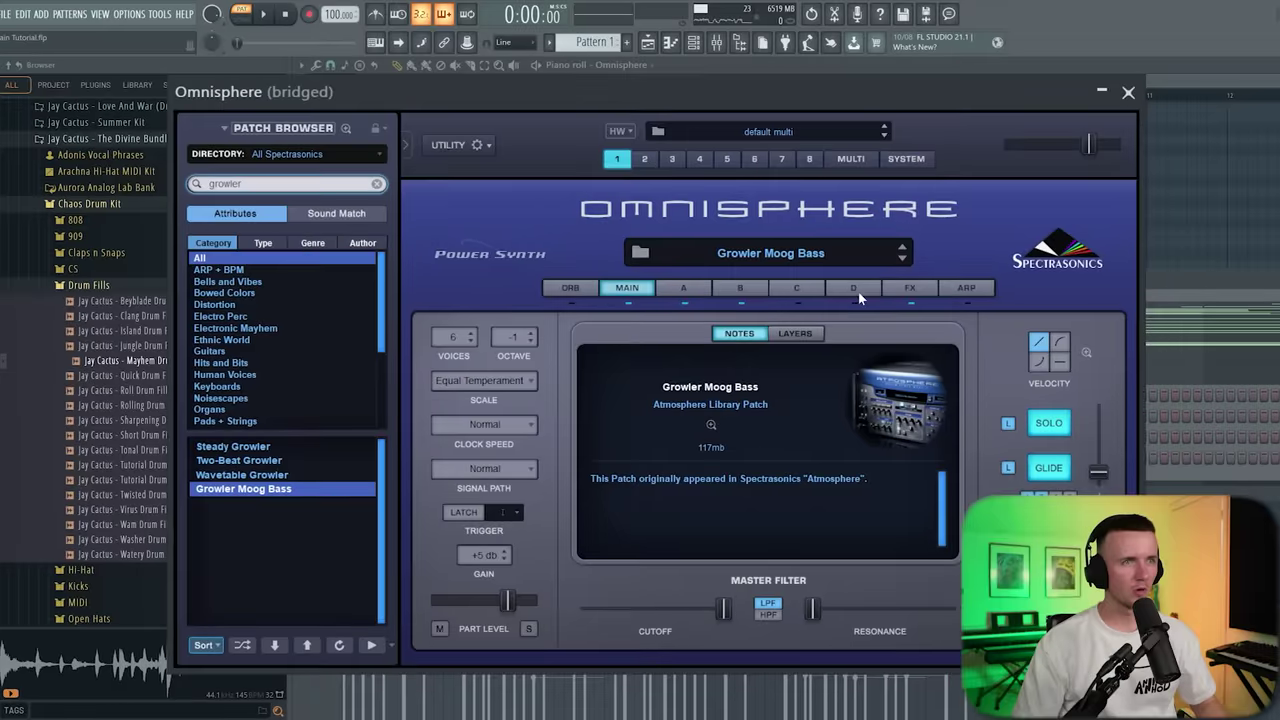
- Write the Omnisphere bass line under the chords with D4, C4, A#3 and C4 notes, moving the misplaced short note down to C4
click(1119, 92)
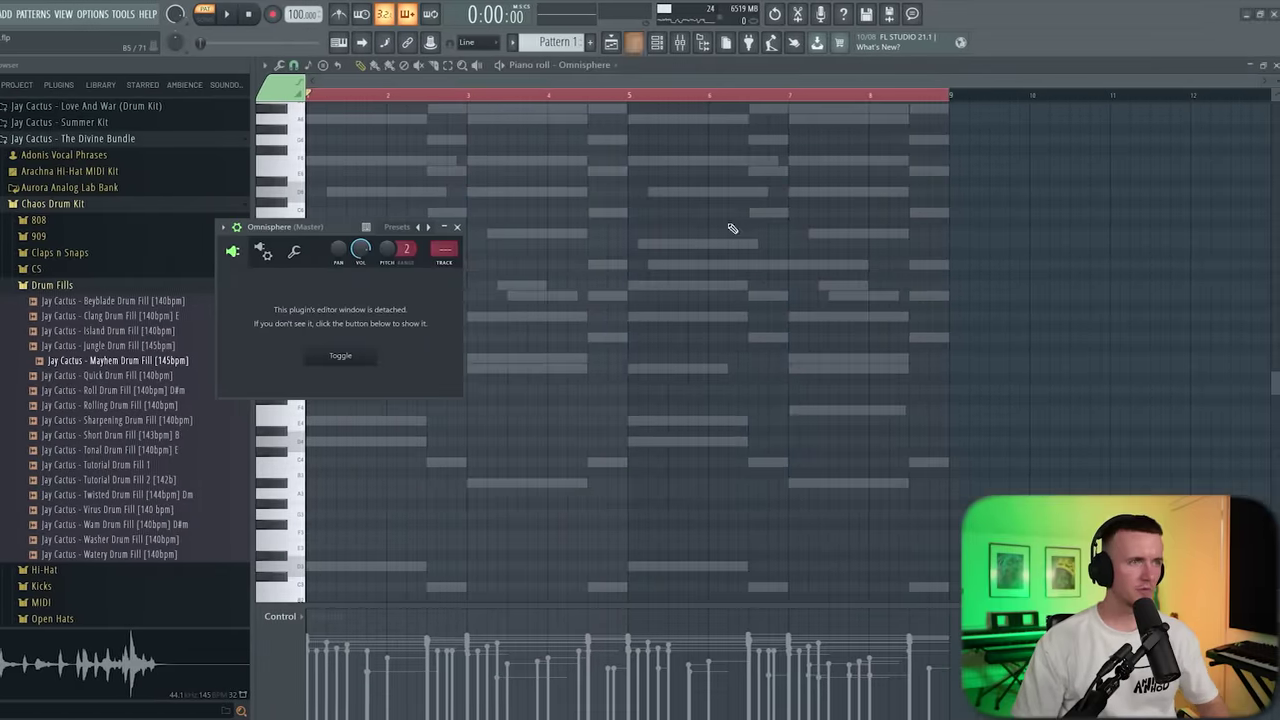
click(312, 442)
drag(540, 442, 426, 443)
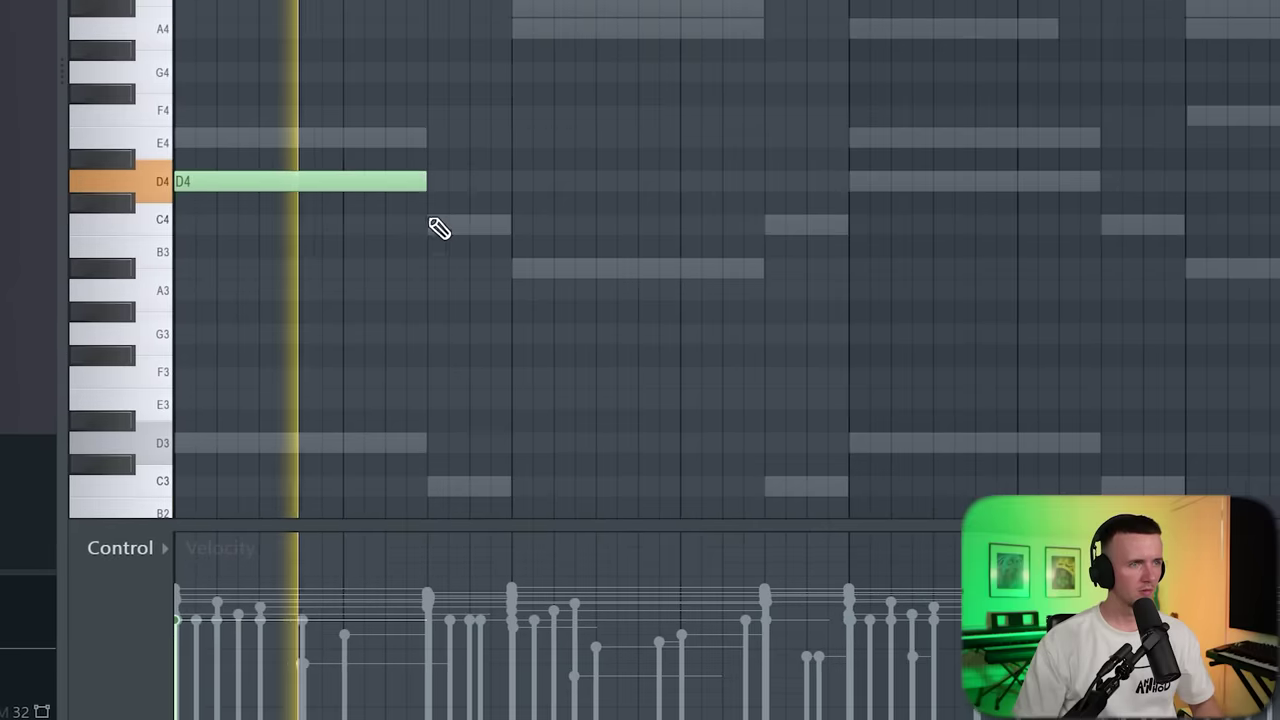
click(434, 224)
click(518, 268)
drag(684, 224, 520, 226)
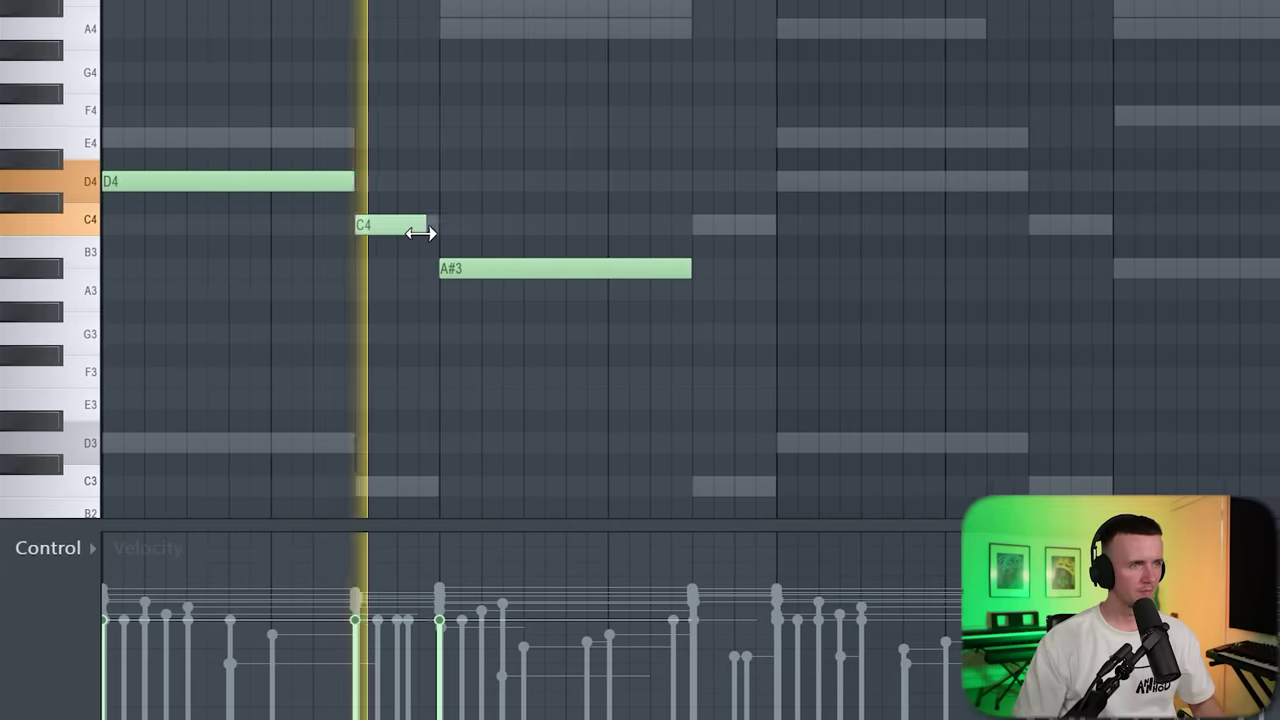
click(700, 225)
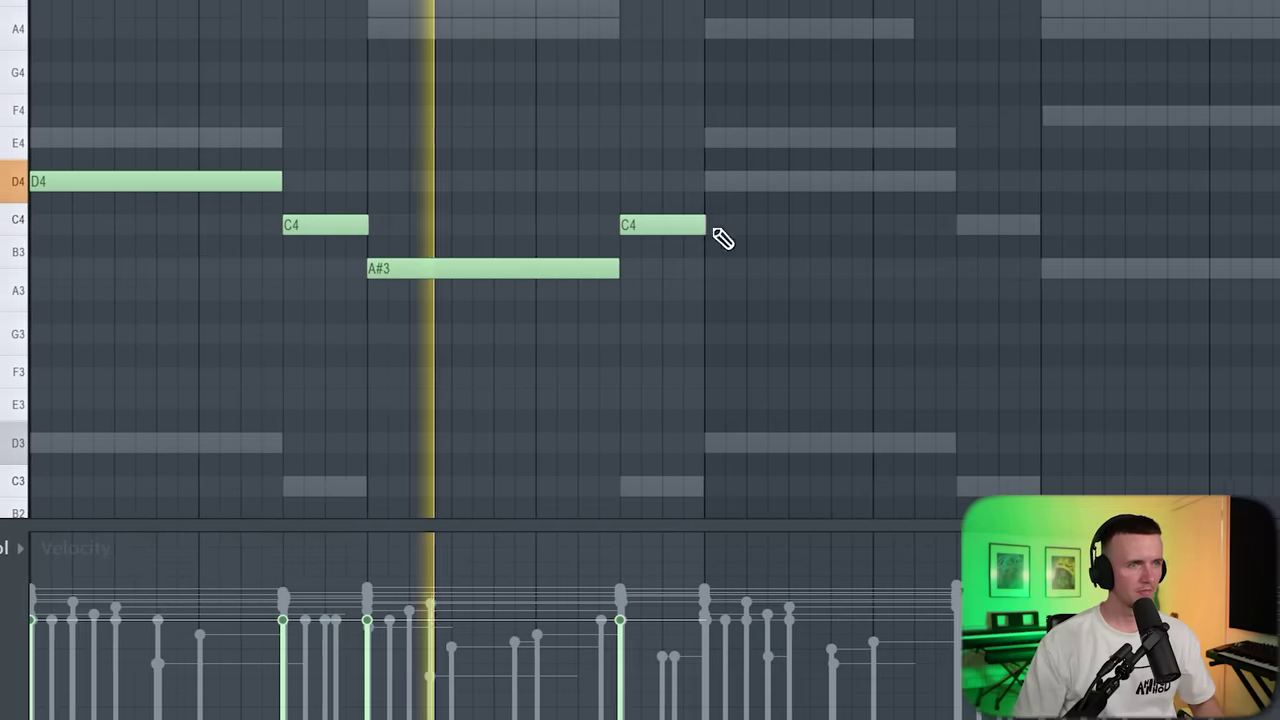
key(ctrl+a)
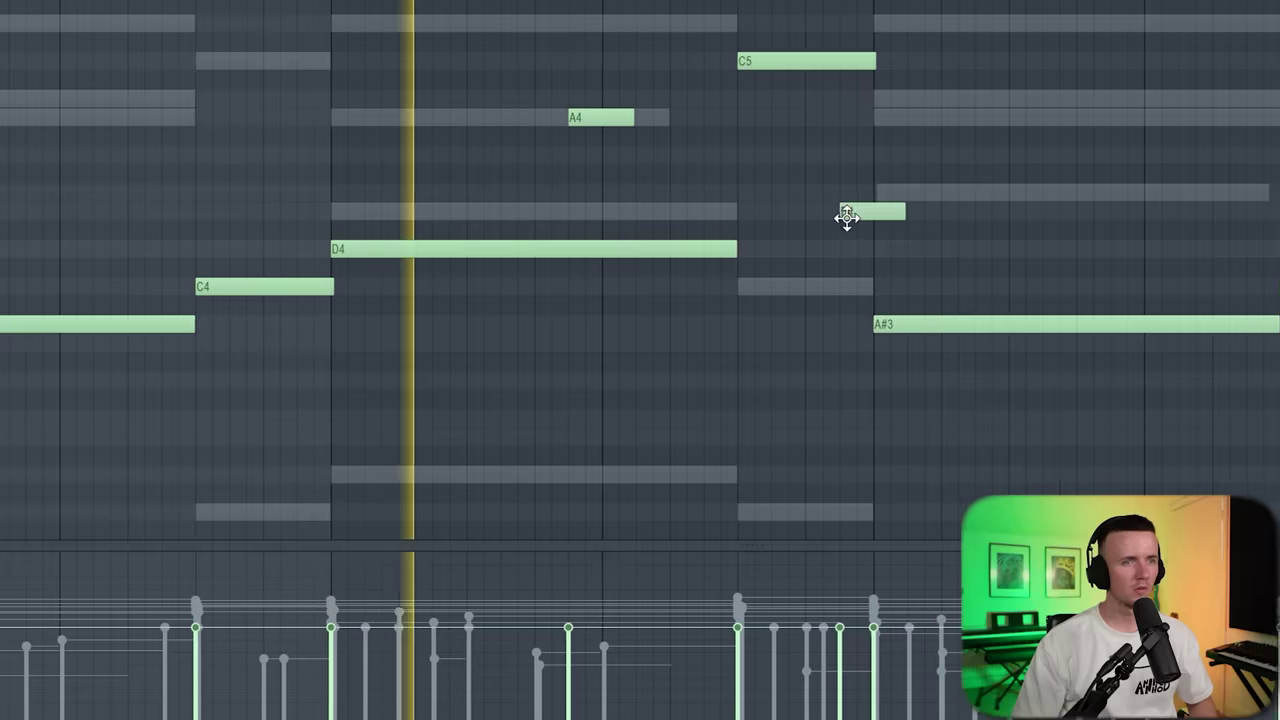
drag(847, 217, 838, 292)
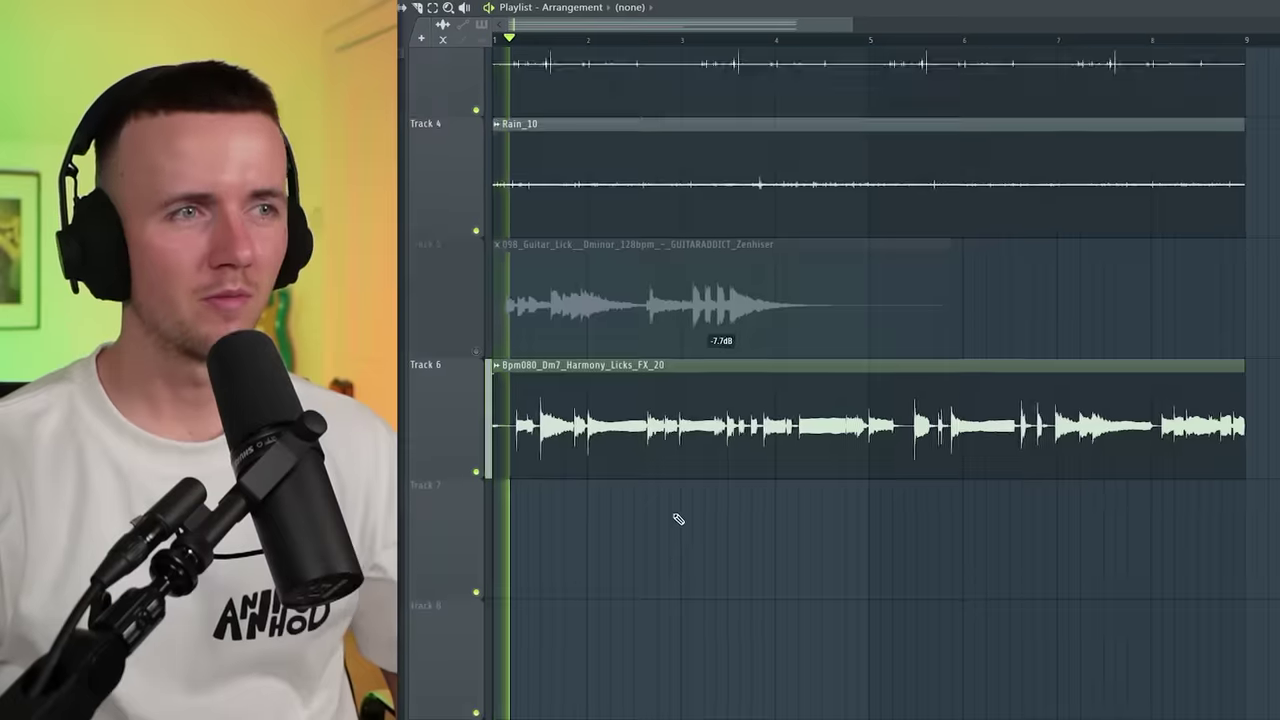
scroll(690, 525, up, 3)
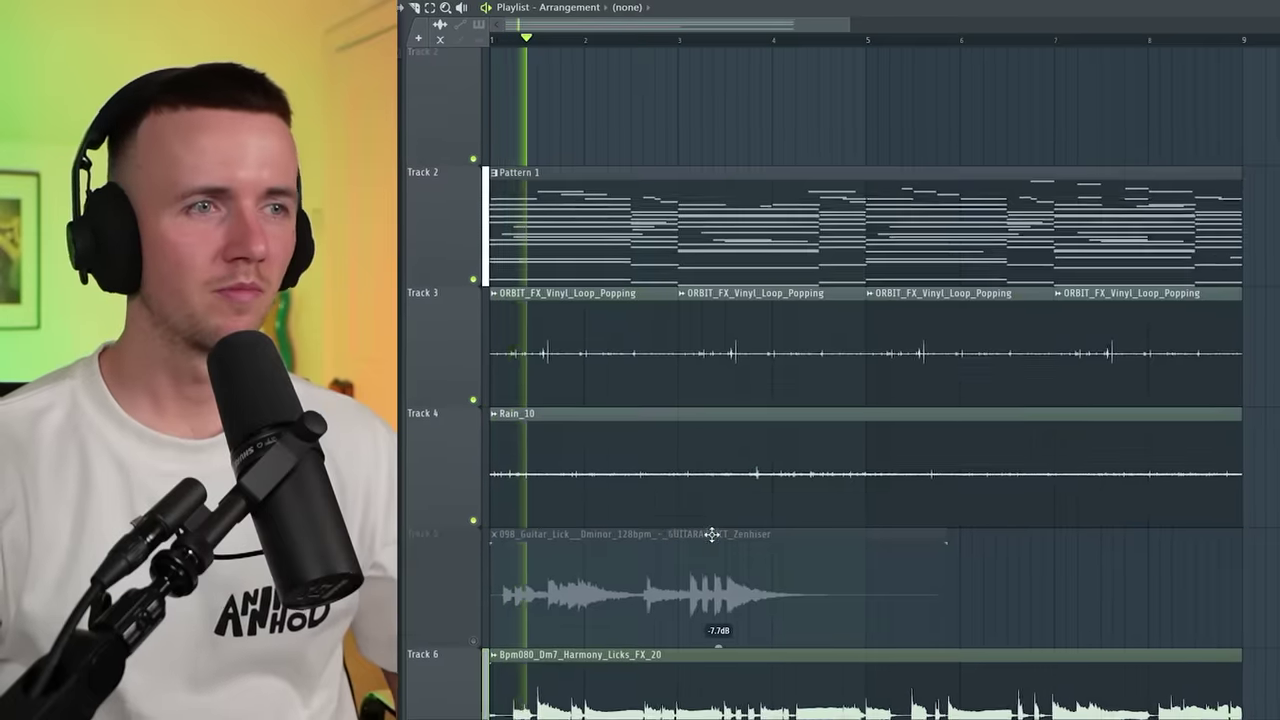
scroll(711, 534, down, 3)
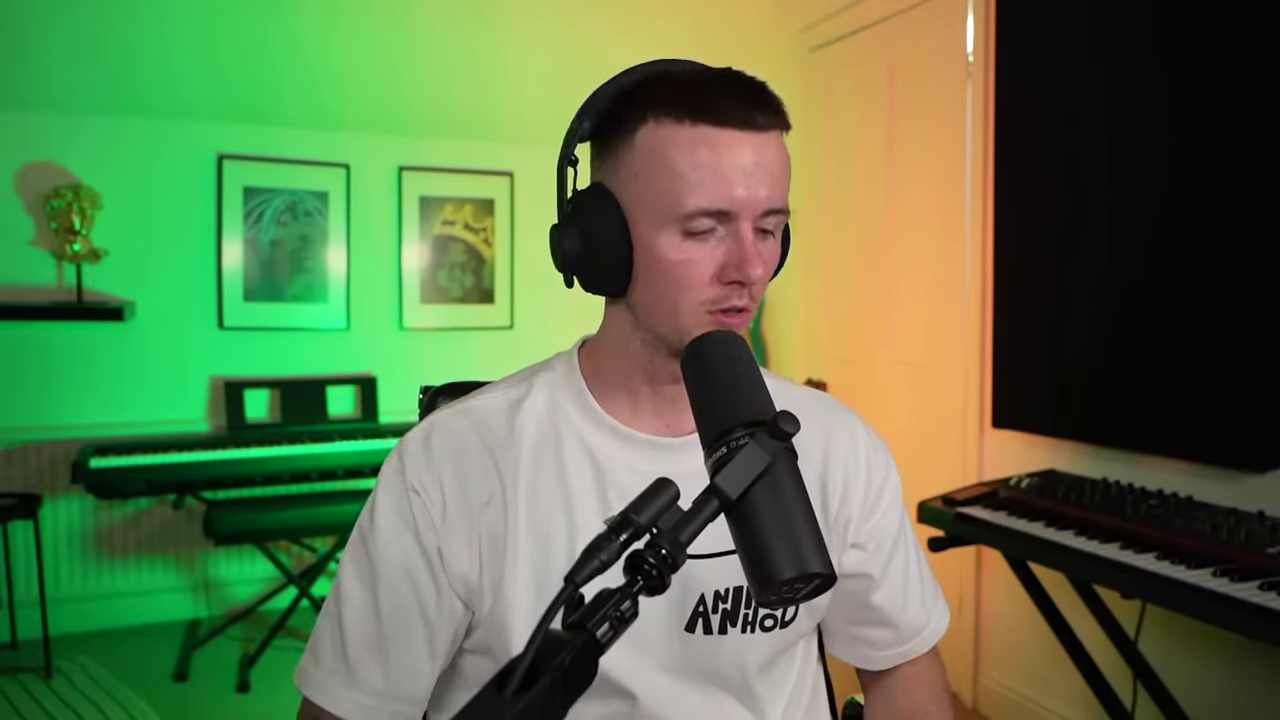
- Program Go-To Rim hits in the channel rack from step 5 onward, repeating every eight steps
drag(700, 354, 766, 400)
click(677, 409)
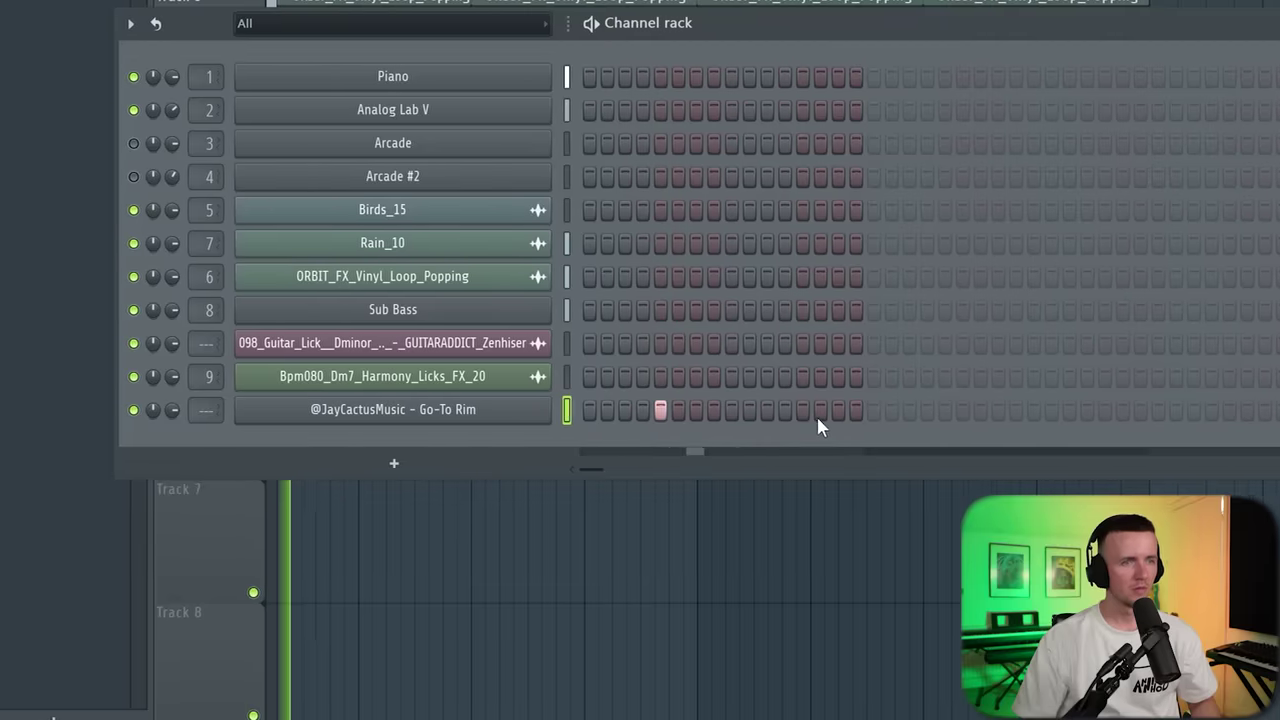
click(803, 410)
click(946, 410)
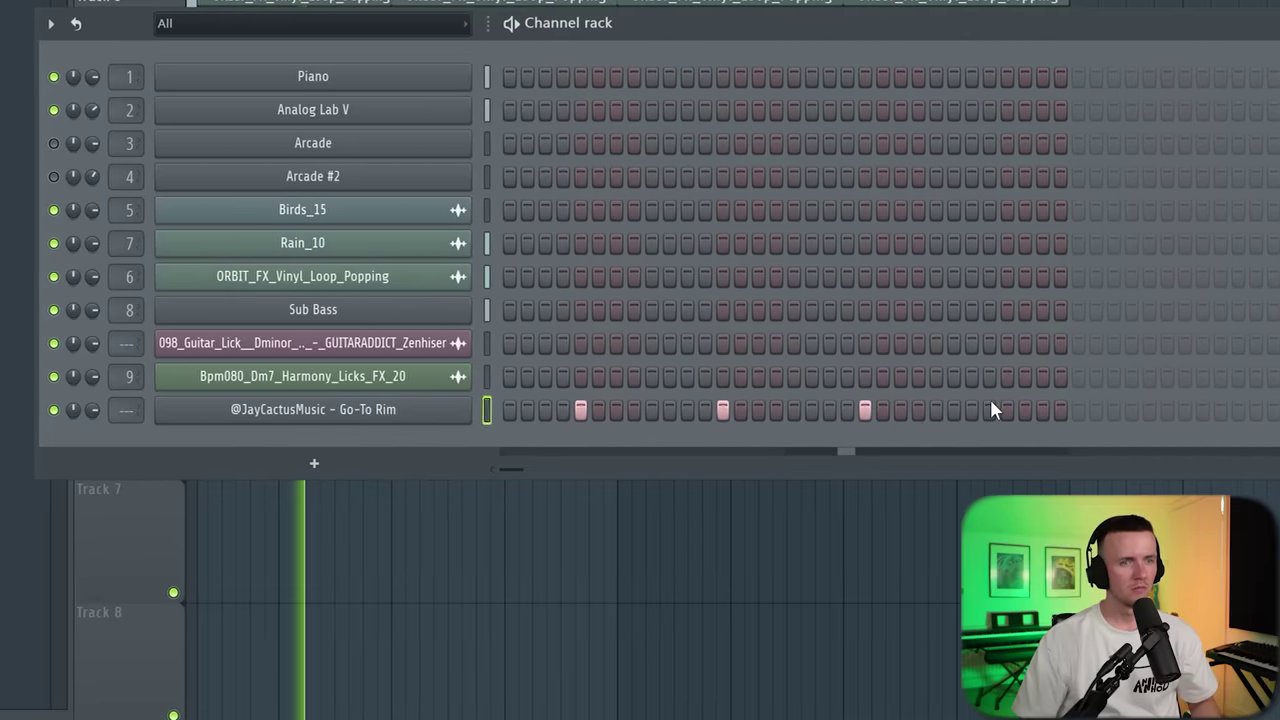
click(1006, 410)
click(1148, 410)
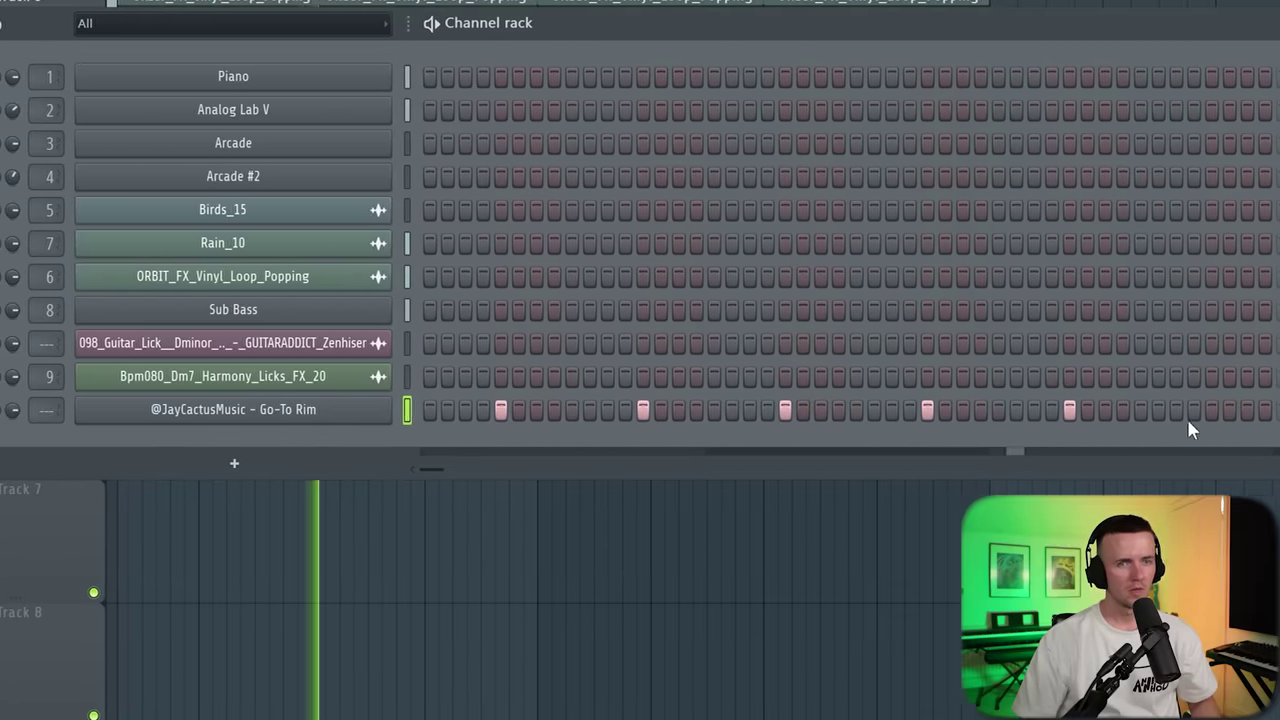
click(1211, 410)
click(1273, 410)
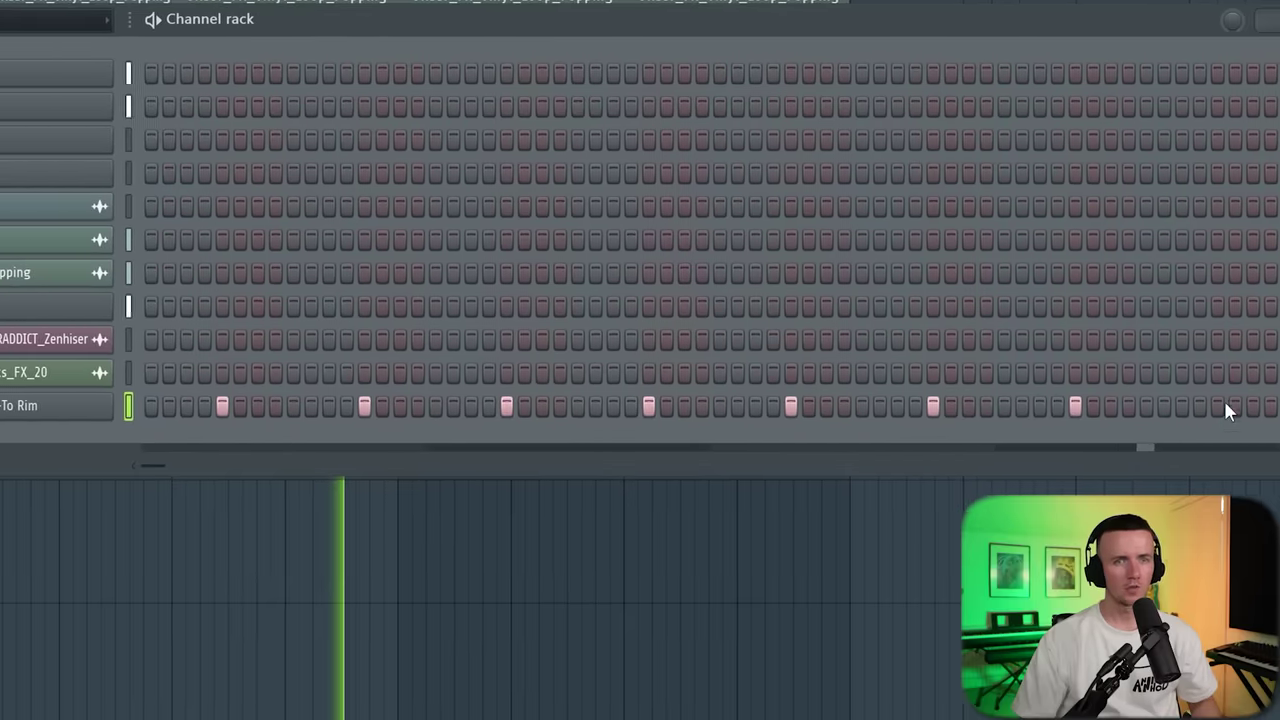
click(1198, 408)
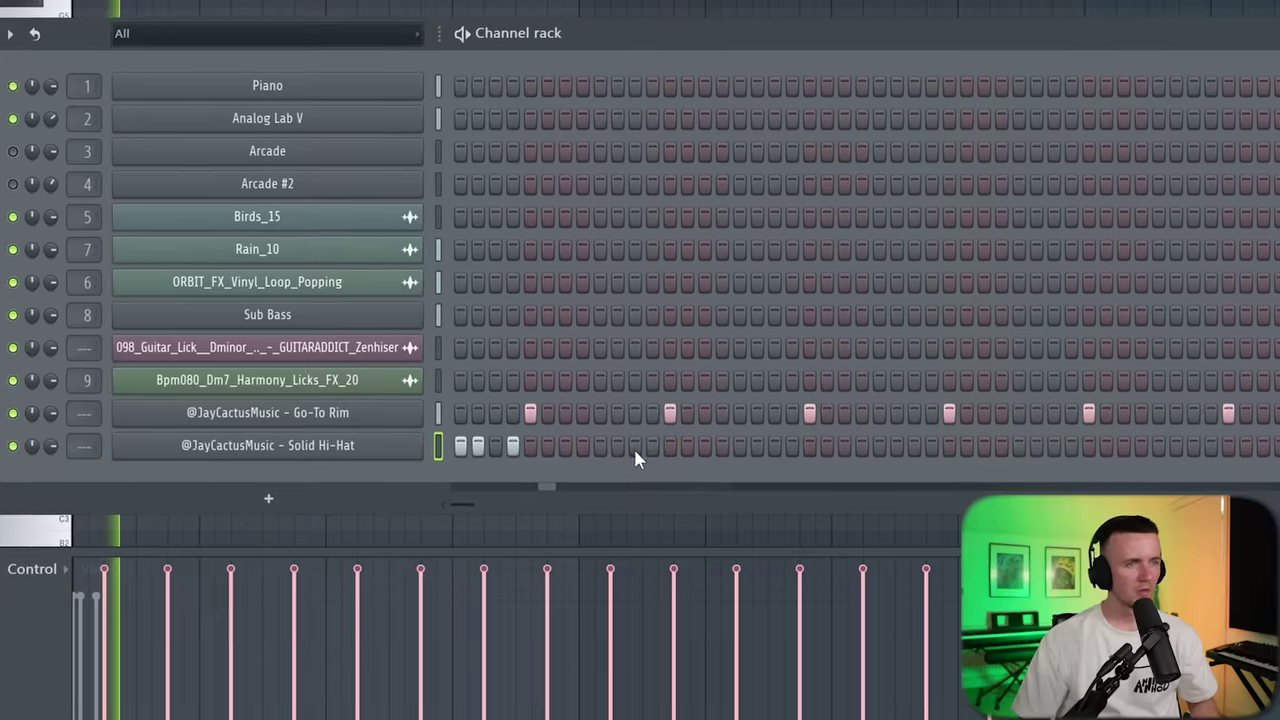
- Extend the Solid Hi-Hat pattern, lower its E5 hit to A4 and chop a C5 note into a fast roll with the Chopper
click(608, 446)
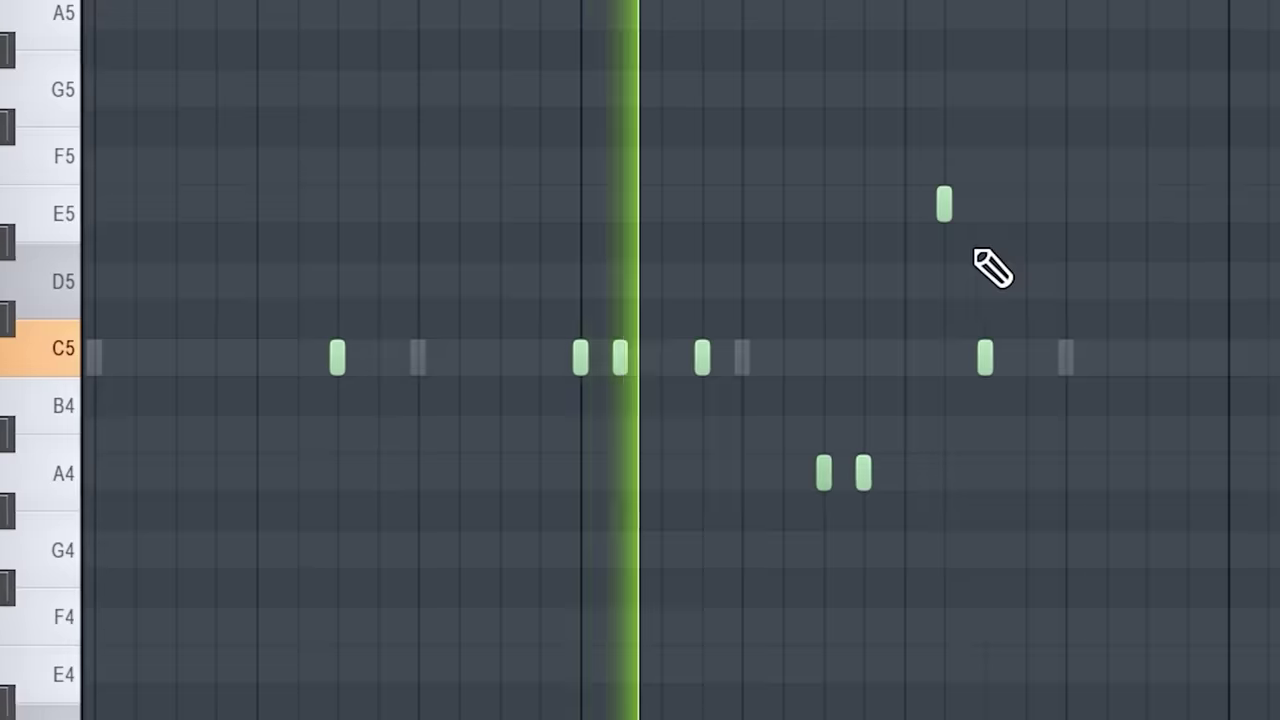
drag(944, 204, 944, 471)
key(alt+u)
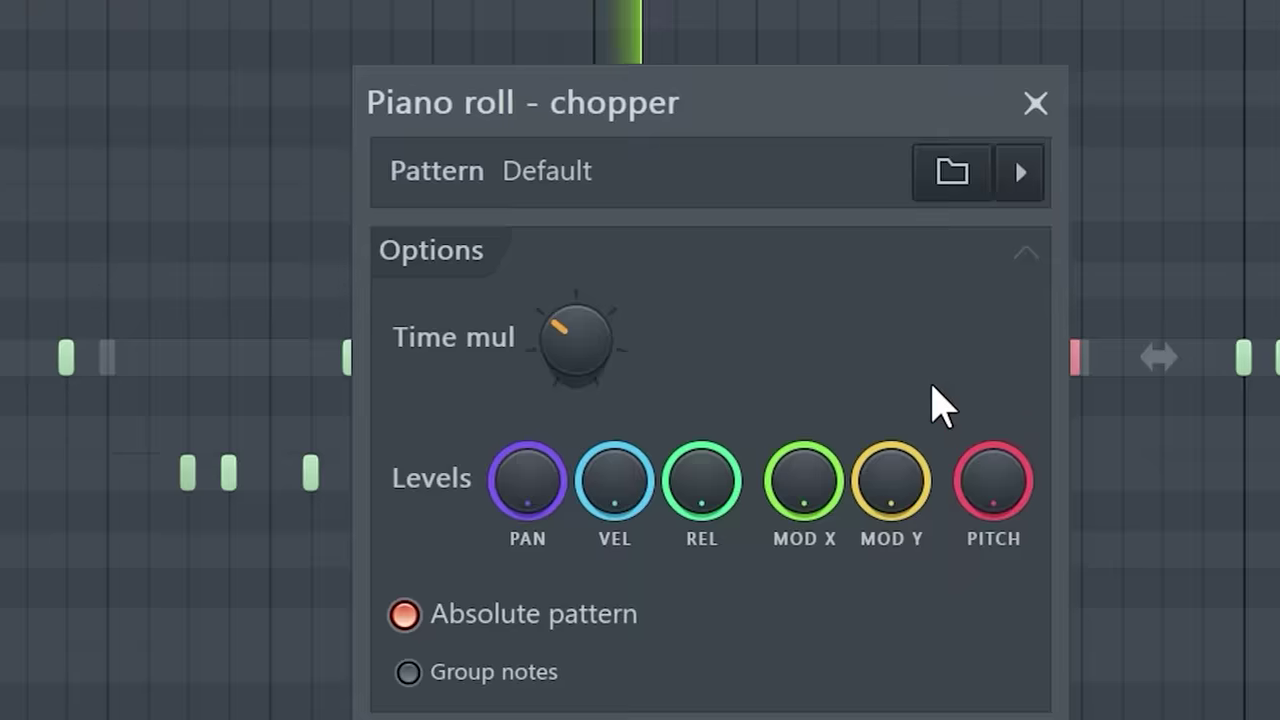
key(Return)
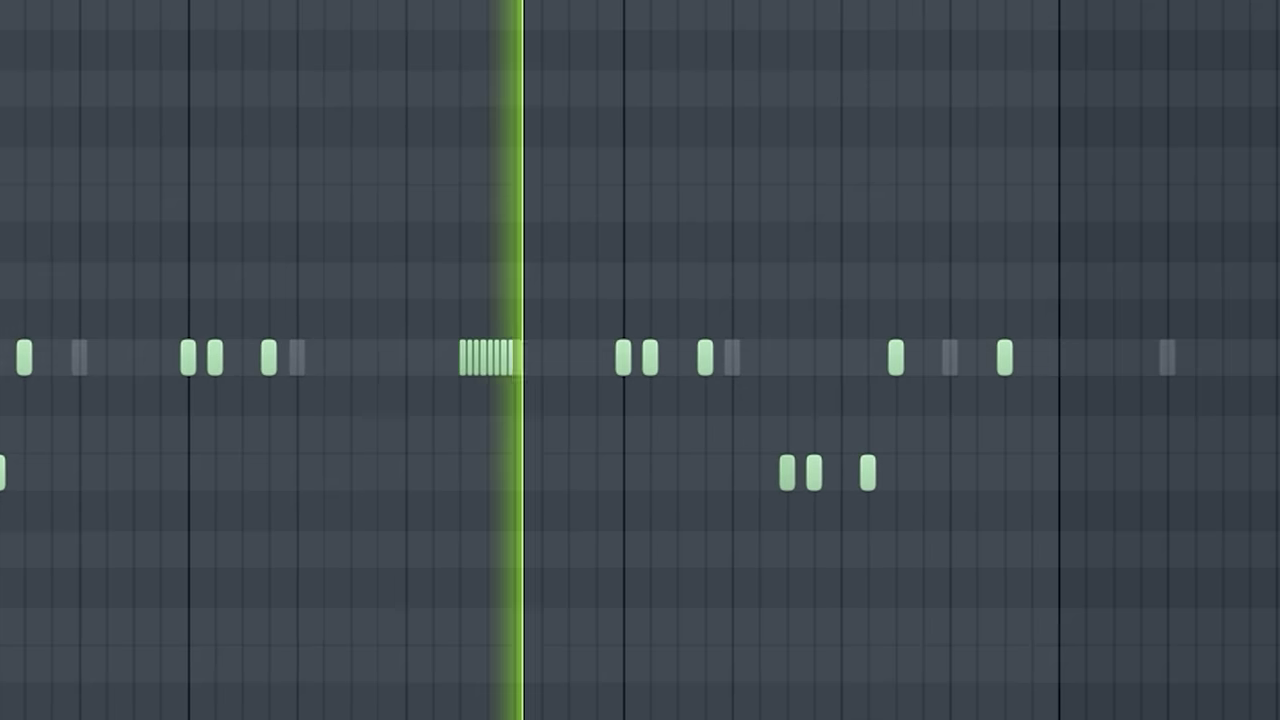
key(ctrl+a)
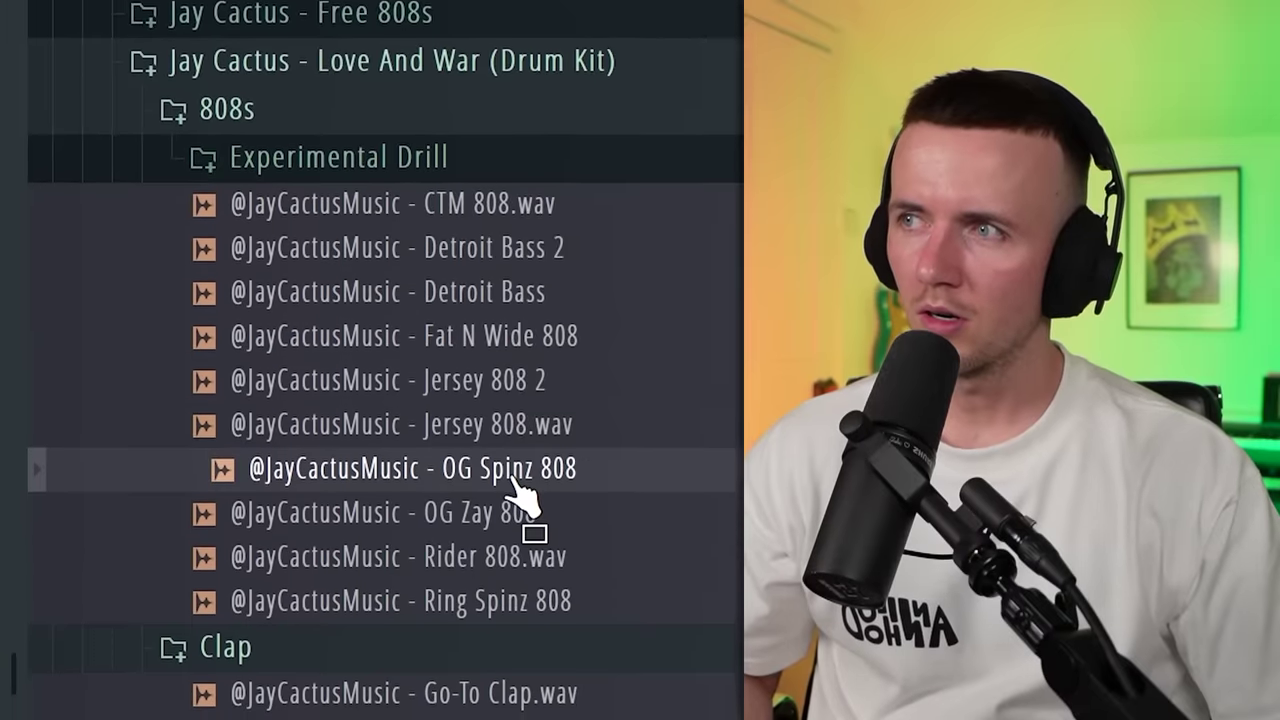
- Bring in the OG Spinz 808 sample and draw its pattern with D5, C5 and A#4 hits
drag(515, 488, 462, 487)
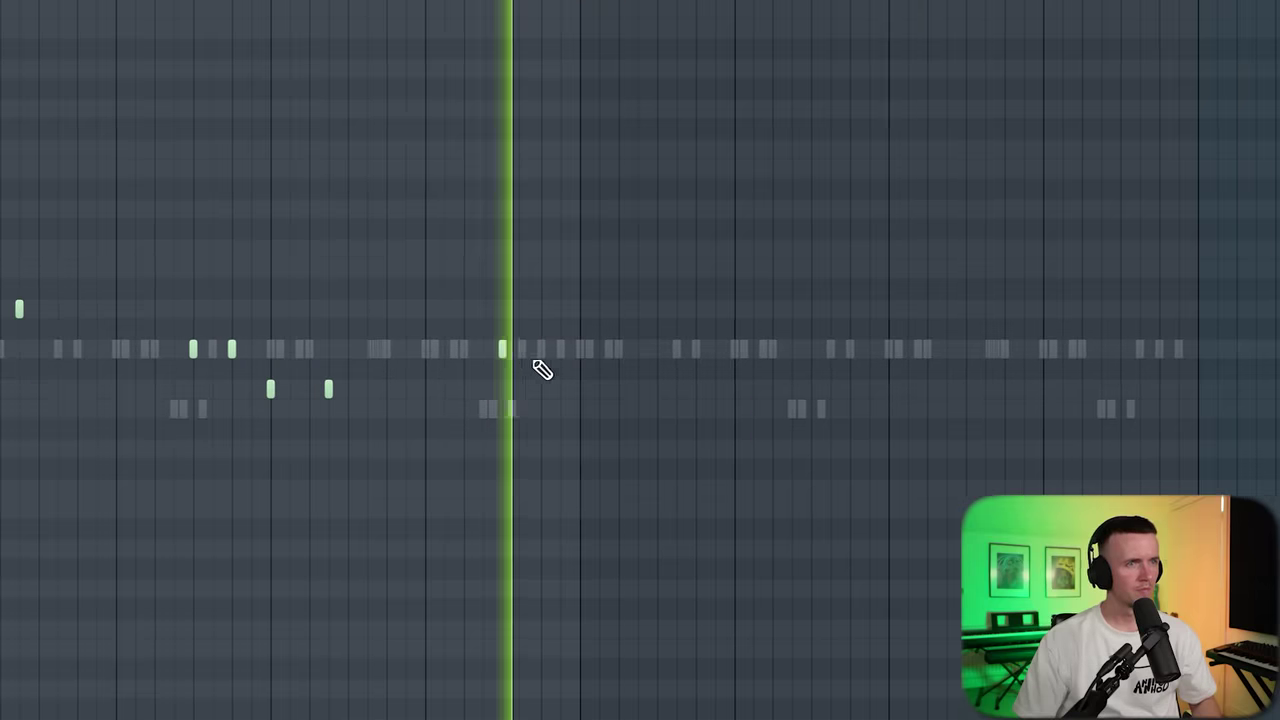
click(518, 309)
click(558, 309)
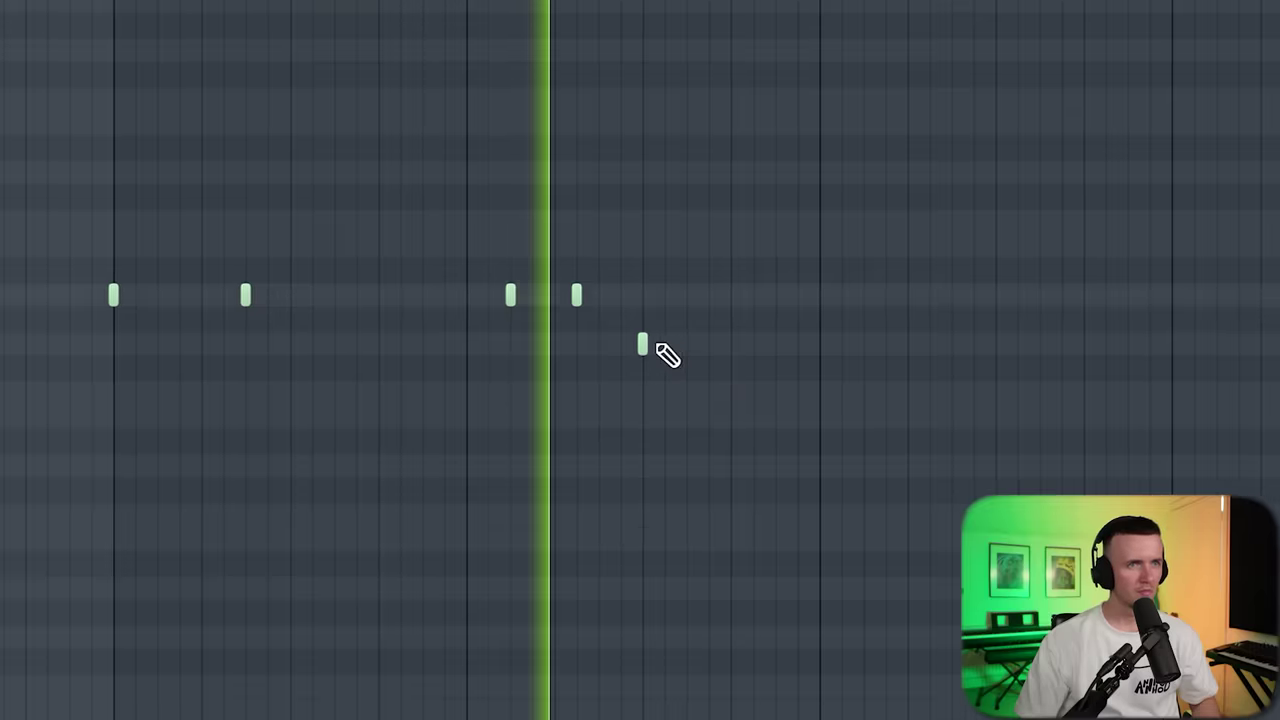
click(615, 343)
click(694, 342)
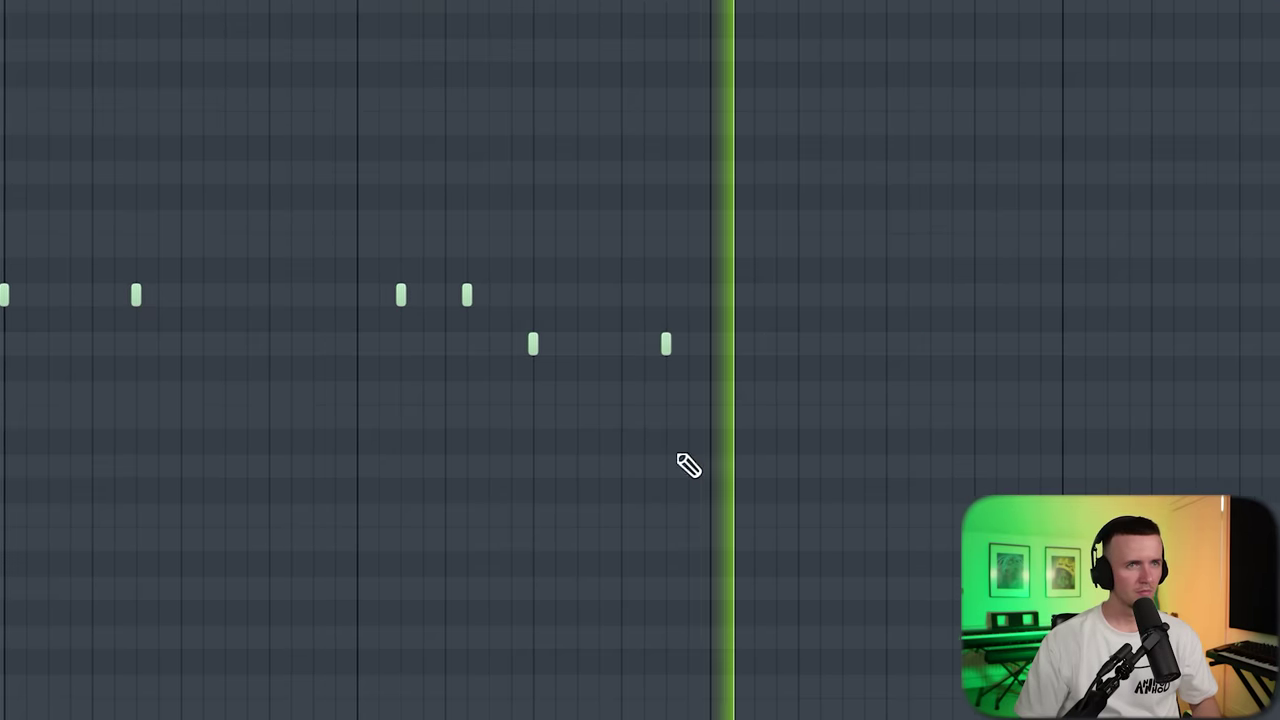
scroll(489, 423, down, 1)
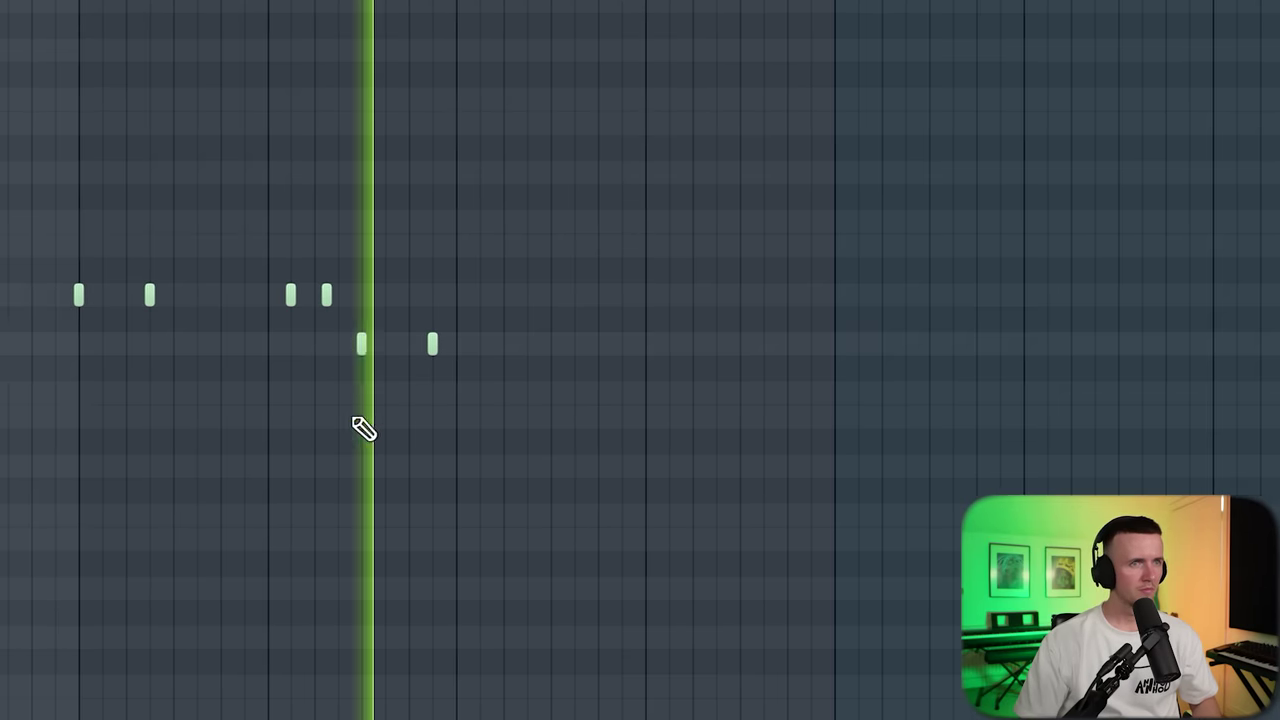
click(452, 398)
click(410, 394)
click(496, 395)
click(496, 348)
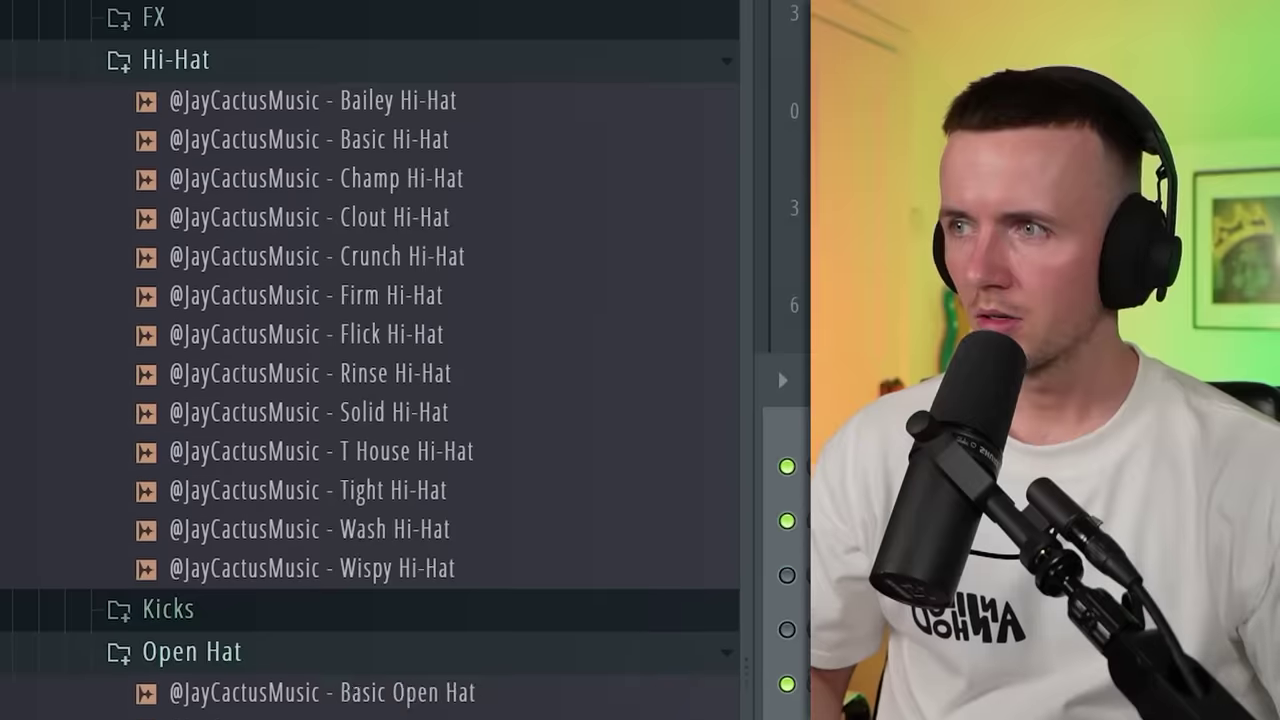
- Place Ring Open Hat hits on the same steps as the OG Spinz 808 hits
scroll(370, 360, down, 3)
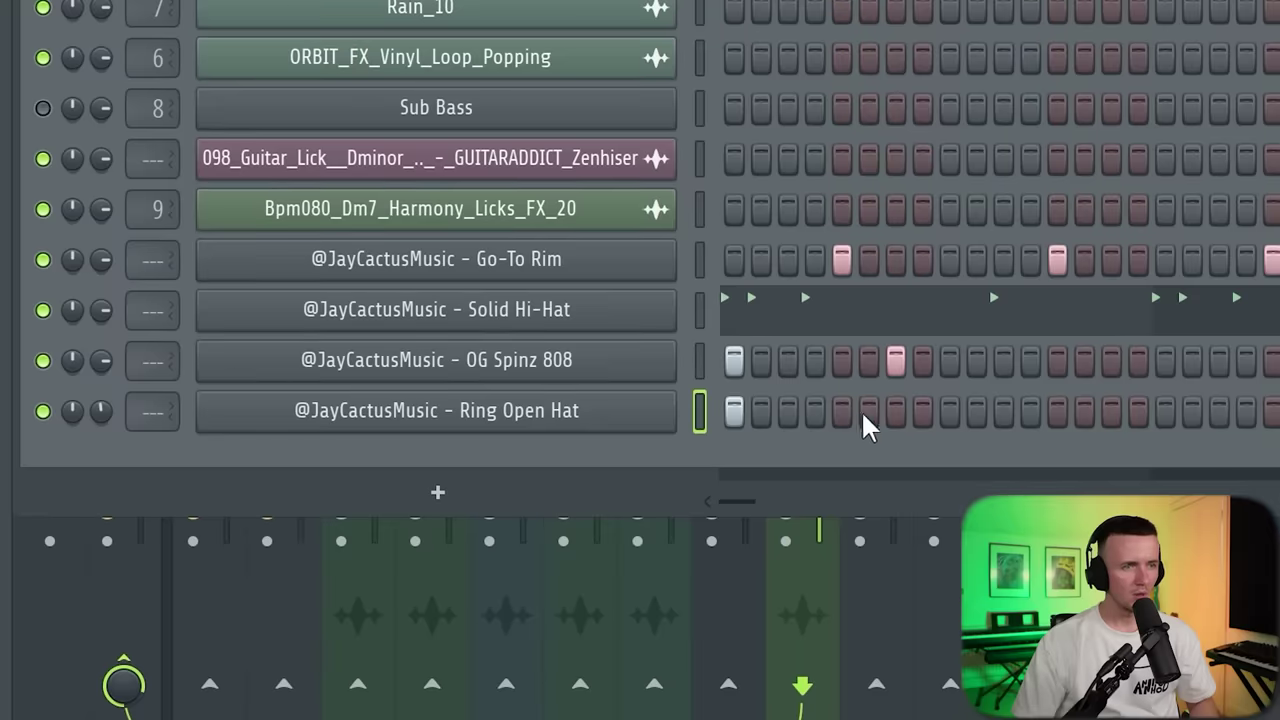
click(896, 411)
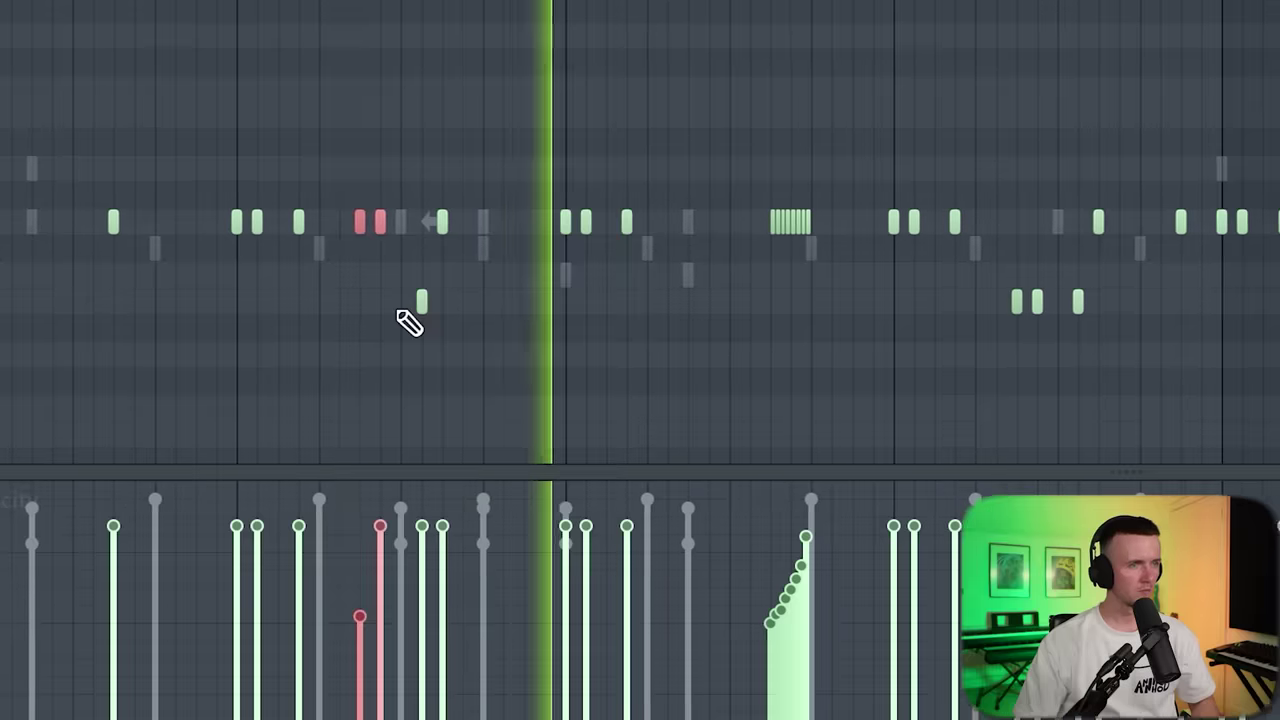
- Select the next pair of adjacent A4 hi-hat hits and raise them toward C5
drag(890, 302, 985, 305)
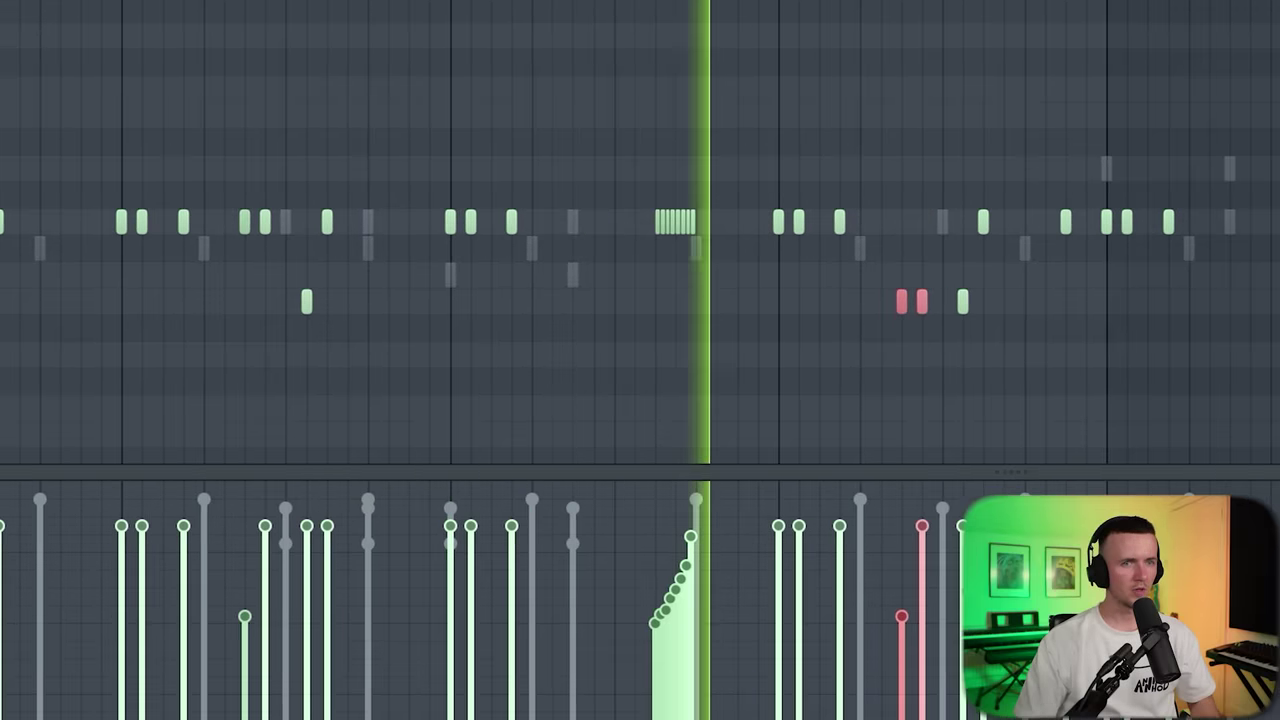
key(Up)
key(Up)
- Program the kick channel with hits on steps matching the OG Spinz 808 pattern
scroll(1031, 206, down, 3)
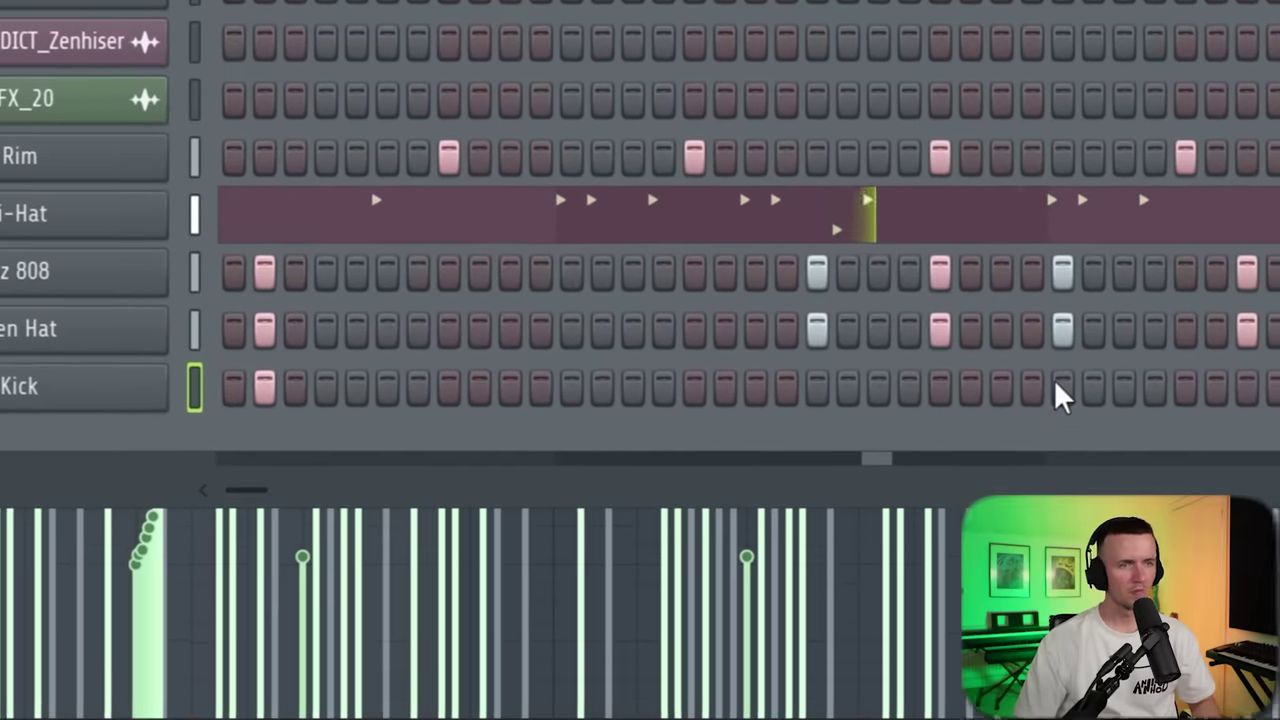
click(1060, 388)
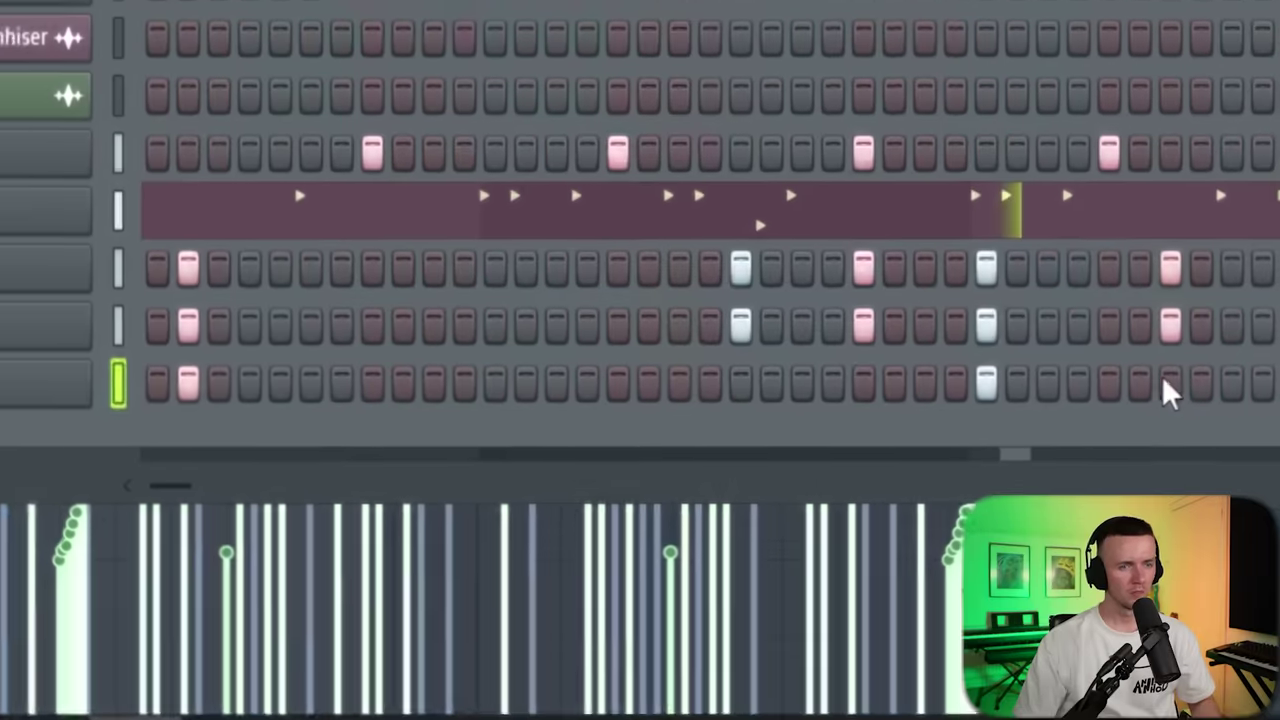
click(1246, 386)
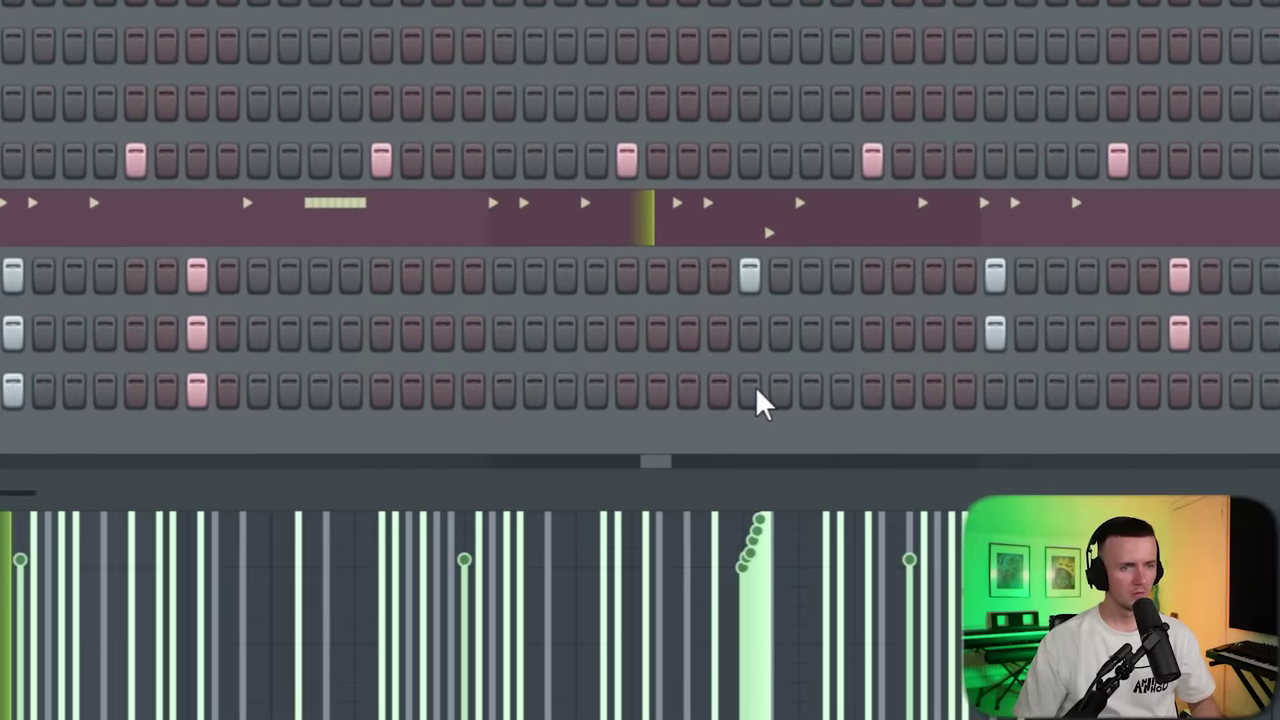
click(750, 390)
click(995, 390)
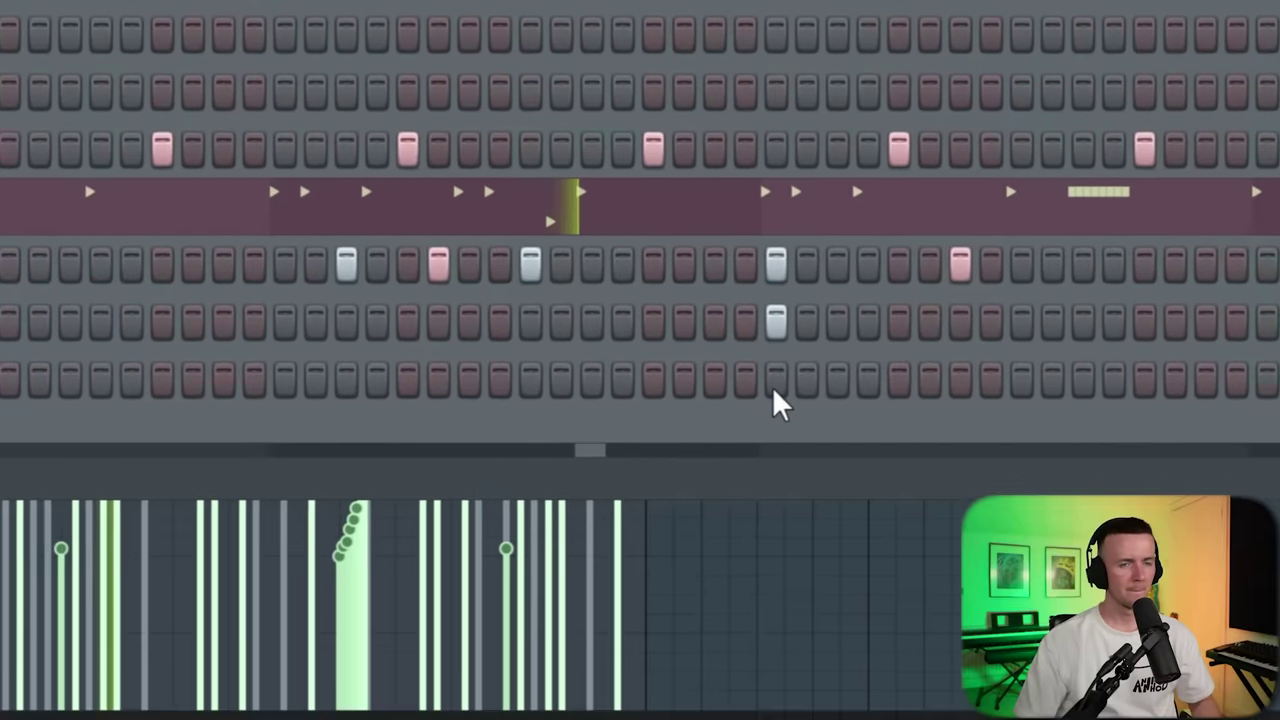
click(875, 392)
click(929, 377)
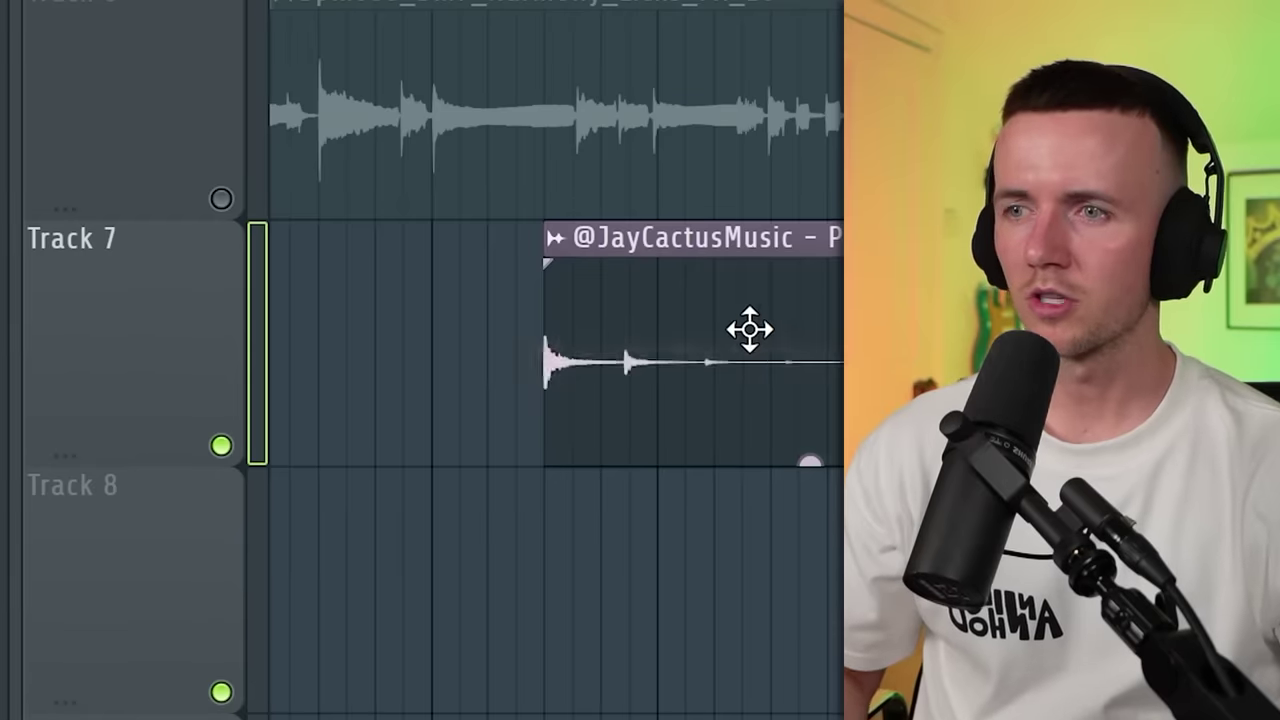
- Move the Perc Repeat clip on Track 7 to the start of bar 1
drag(757, 326, 430, 321)
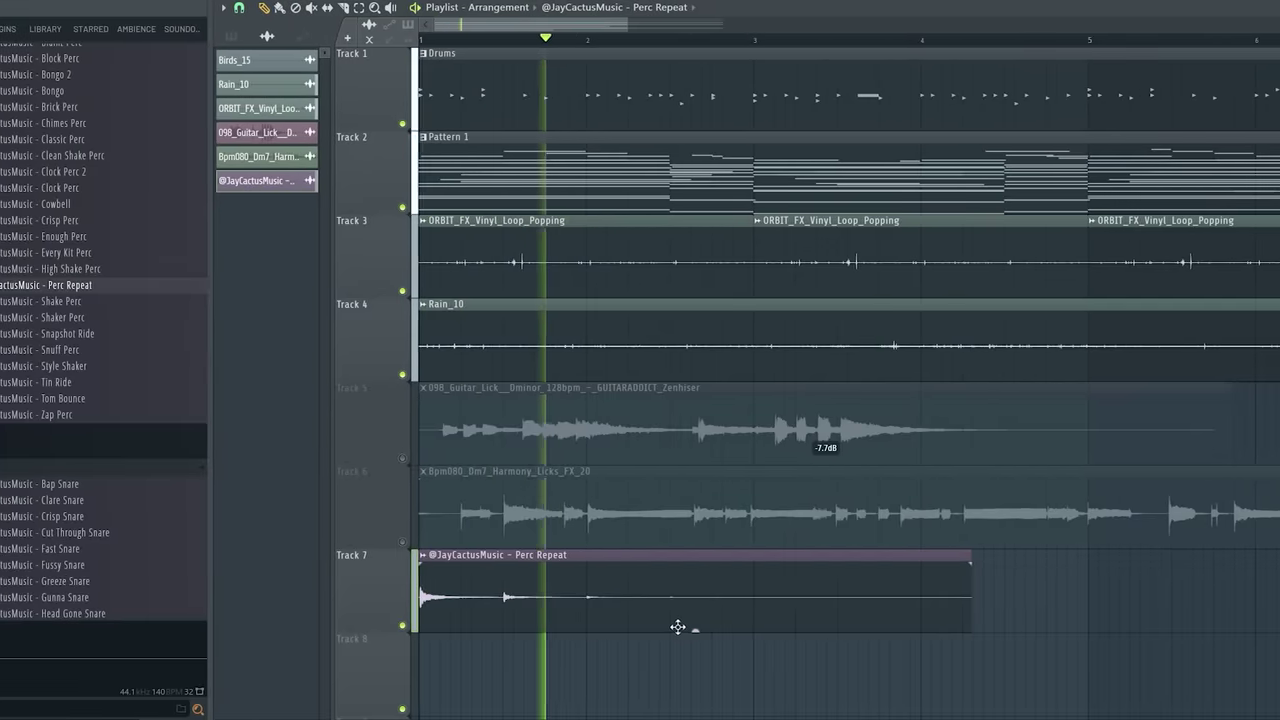
ctrl+scroll(608, 646, down, 3)
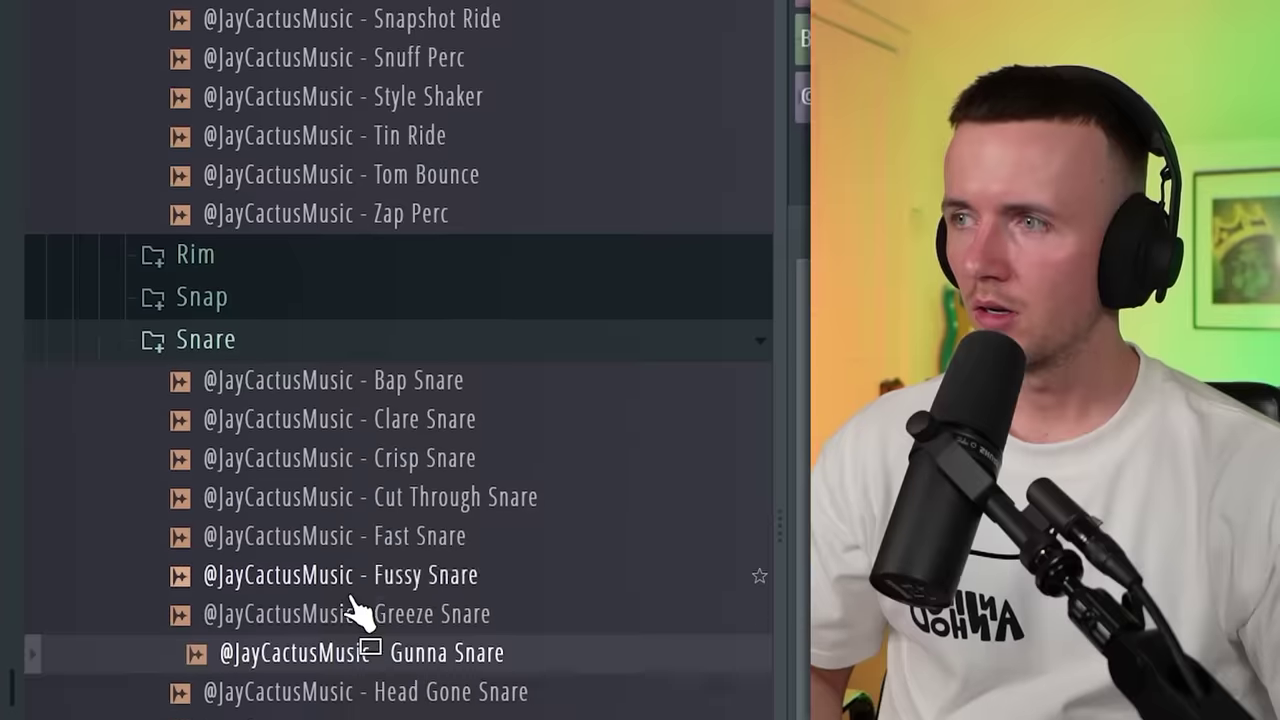
- Browse the kit's drum samples, repeat the two selected C5 percussion hits one bar further on, and stop playback
scroll(357, 609, down, 3)
drag(380, 506, 383, 455)
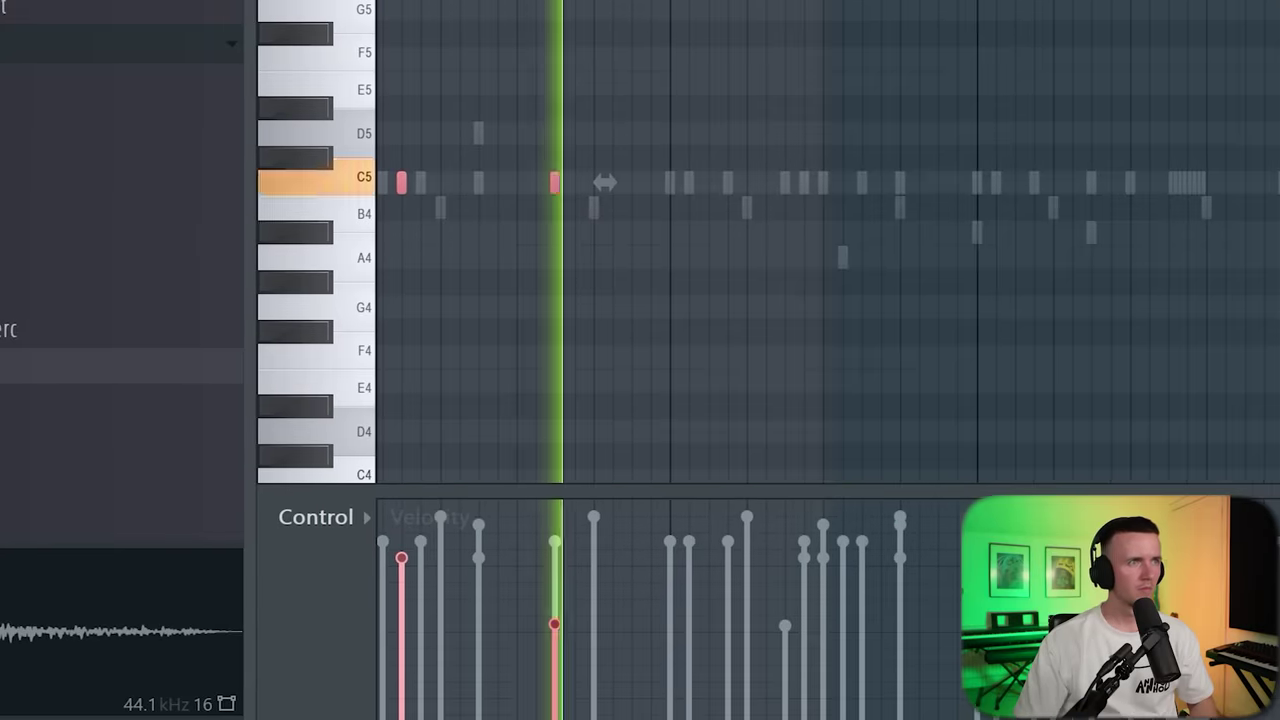
drag(564, 182, 869, 182)
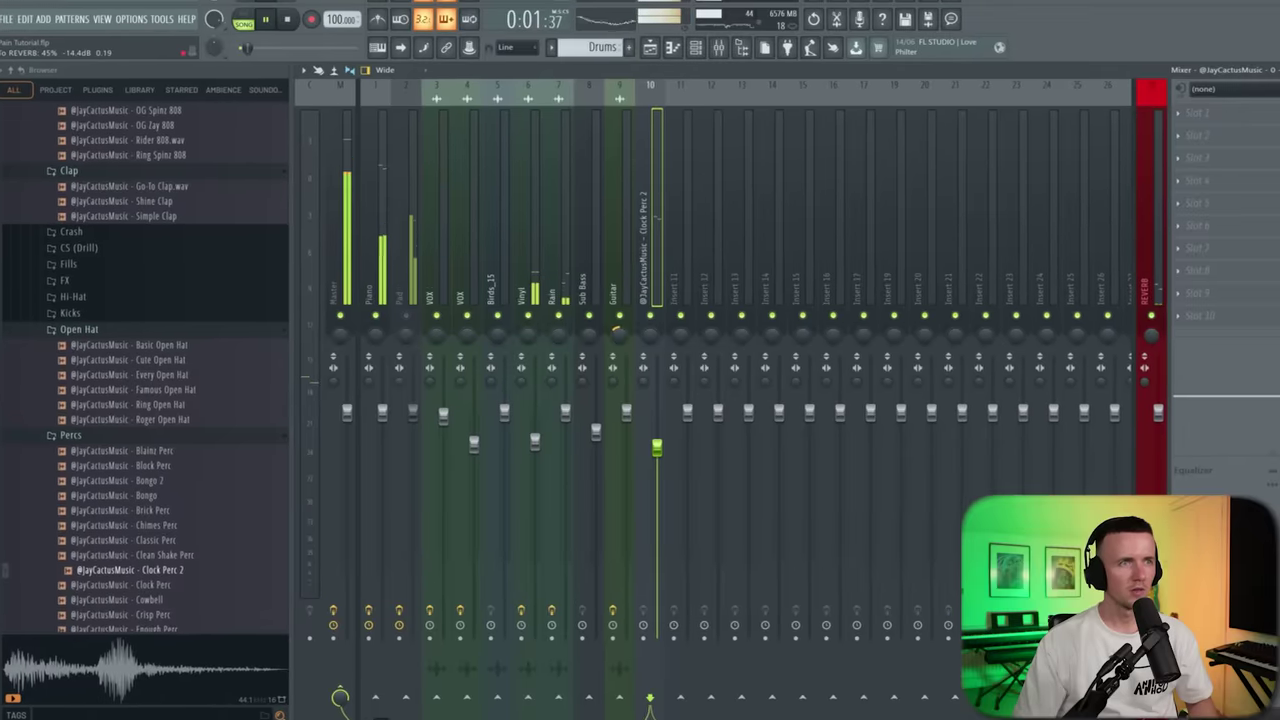
key(space)
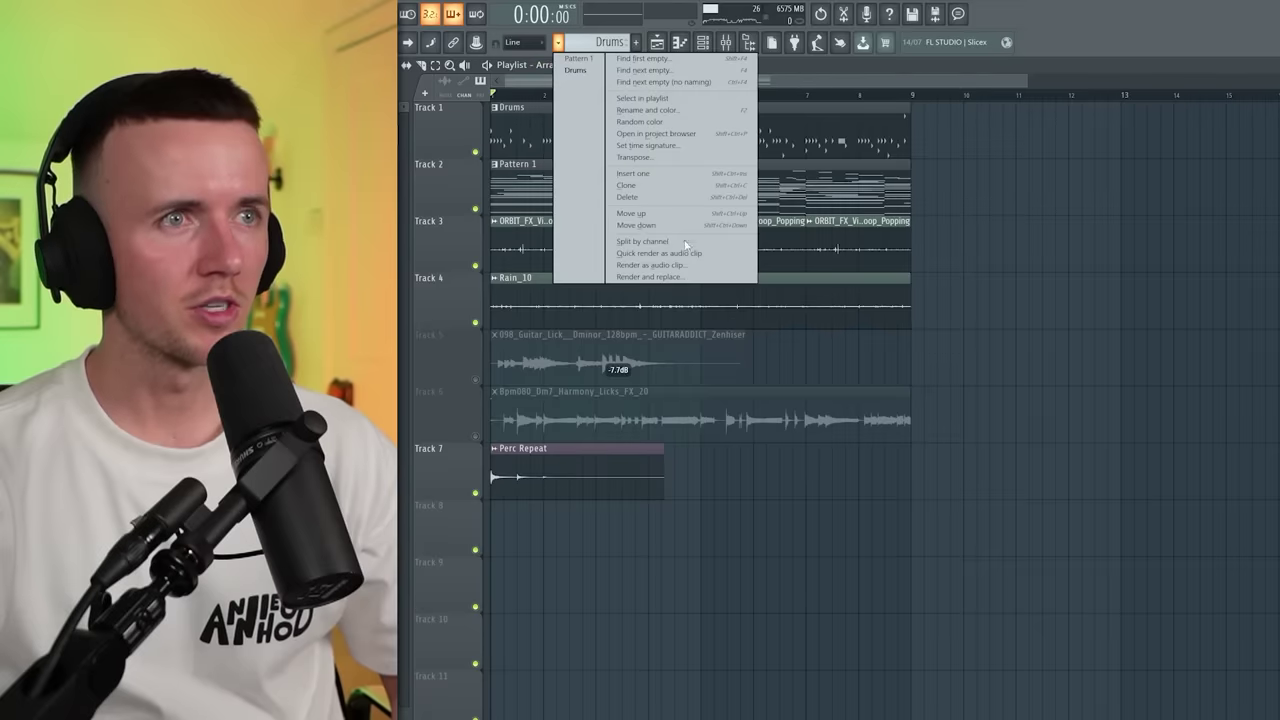
- Split the Drums pattern by channel into separate patterns for the individual drum sounds
click(685, 244)
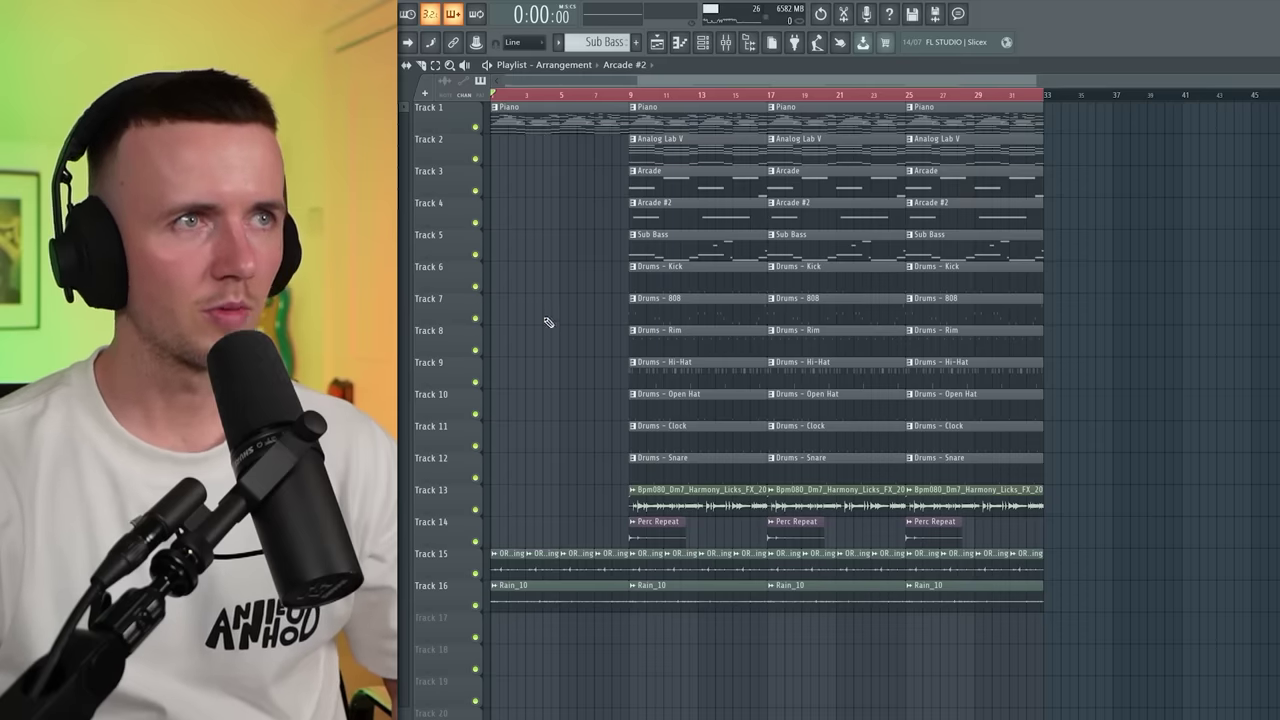
scroll(494, 229, up, 3)
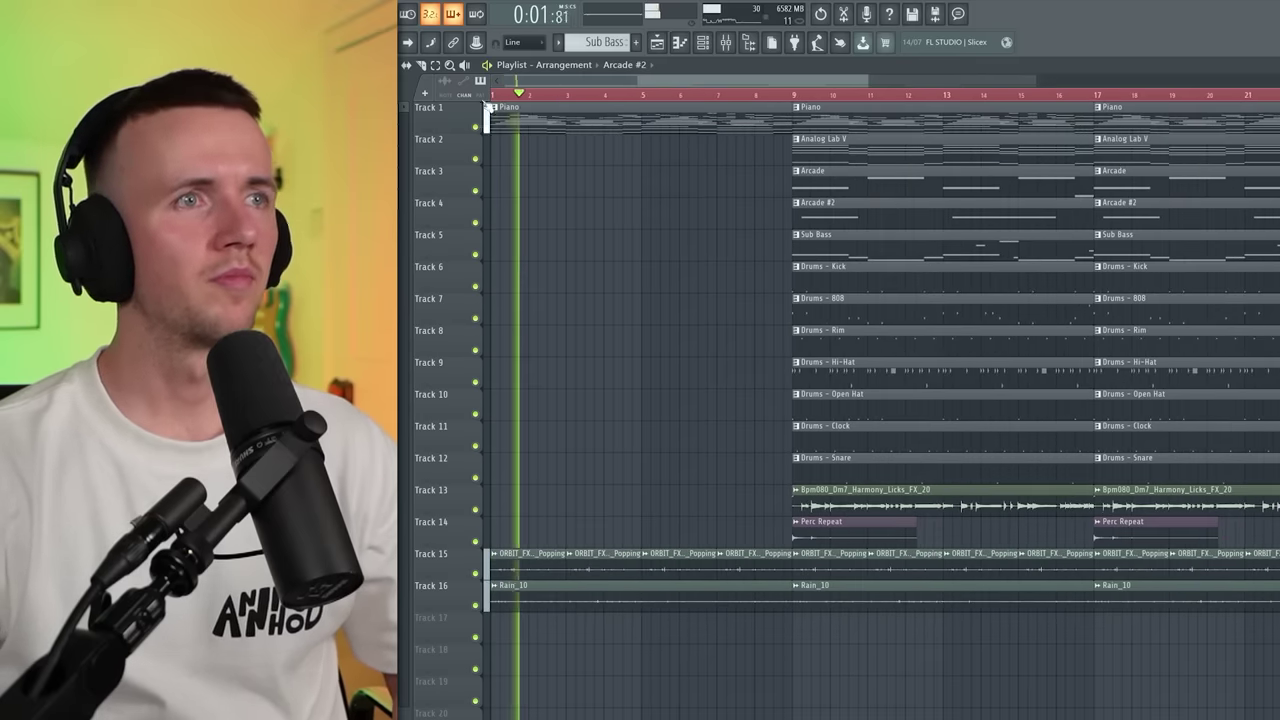
- Open the intro Piano clip's notes, thin out its highest and lowest notes, and return to the playlist
double_click(499, 113)
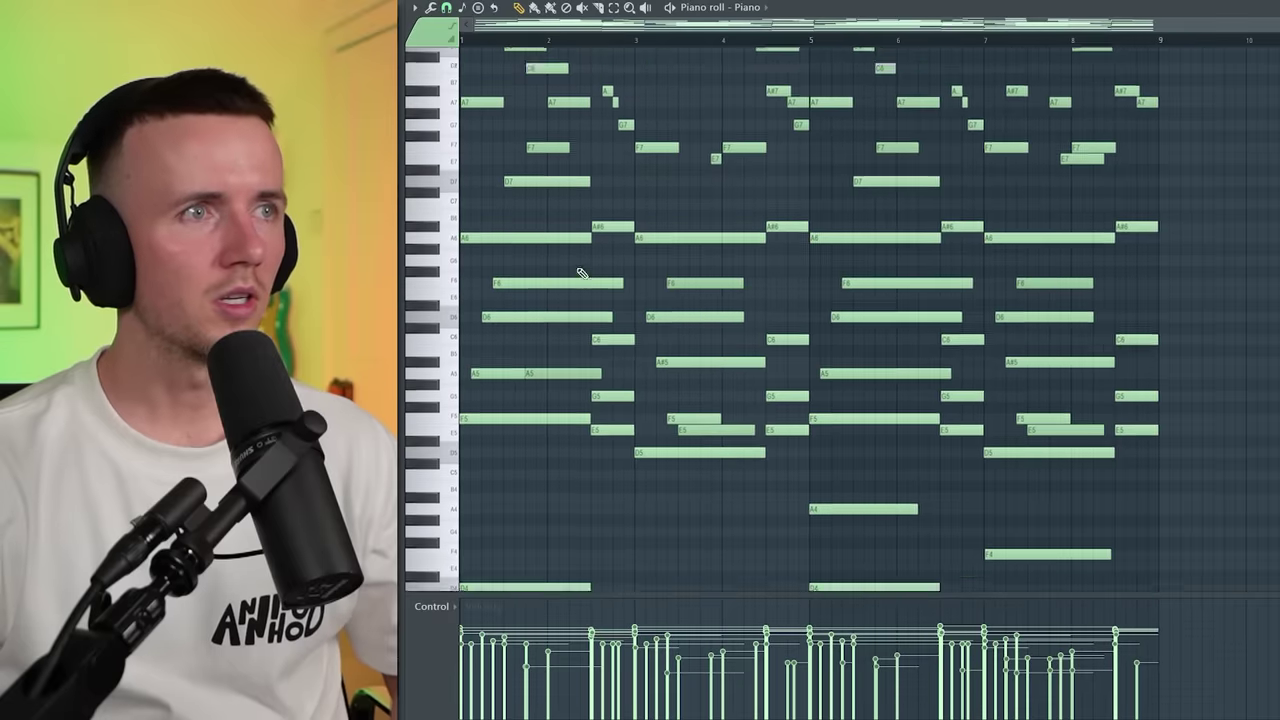
key(space)
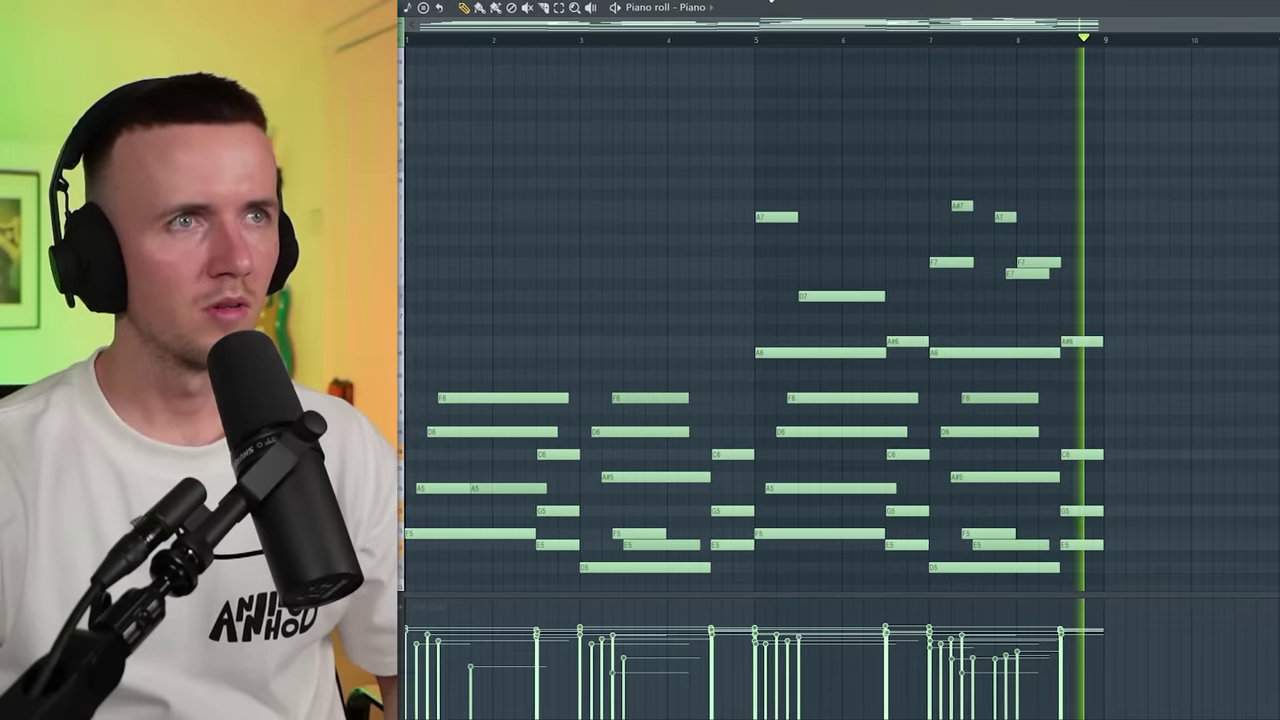
key(F5)
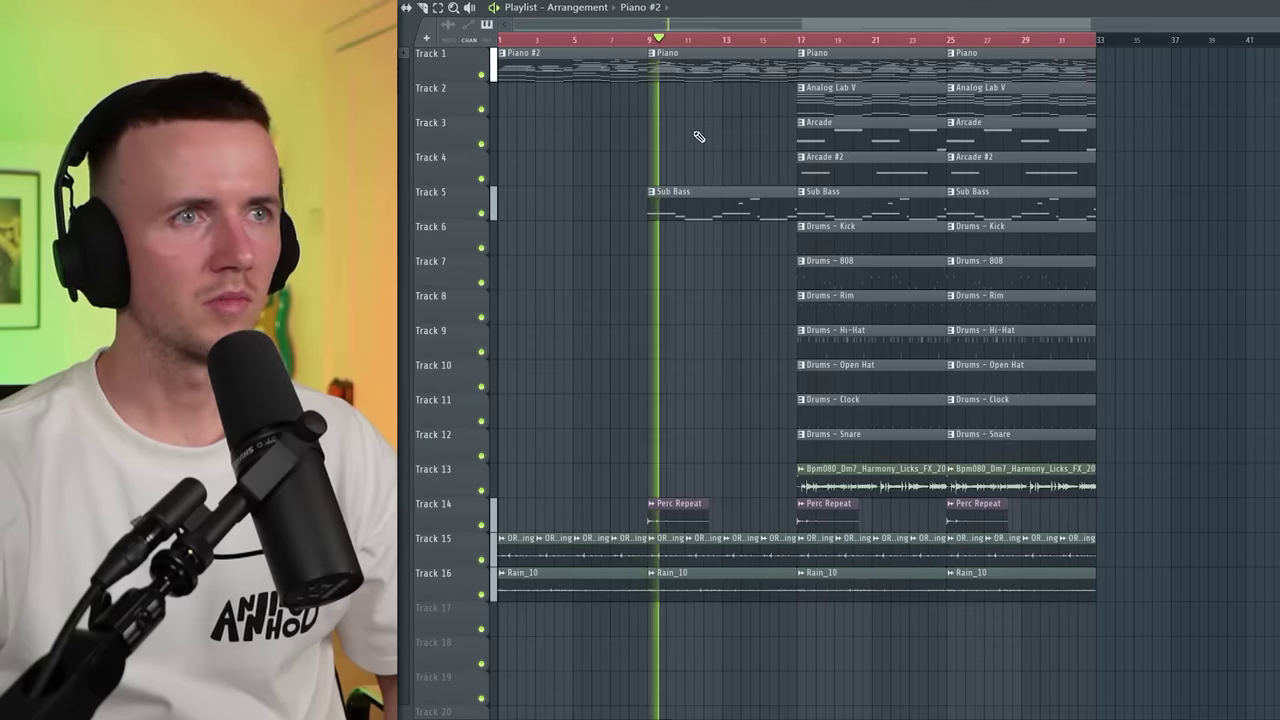
- Place an Arcade clip on Track 3 at bar 13 and remove the Analog Lab V, Arcade, Arcade #2 and Sub Bass clips at bar 17
click(732, 122)
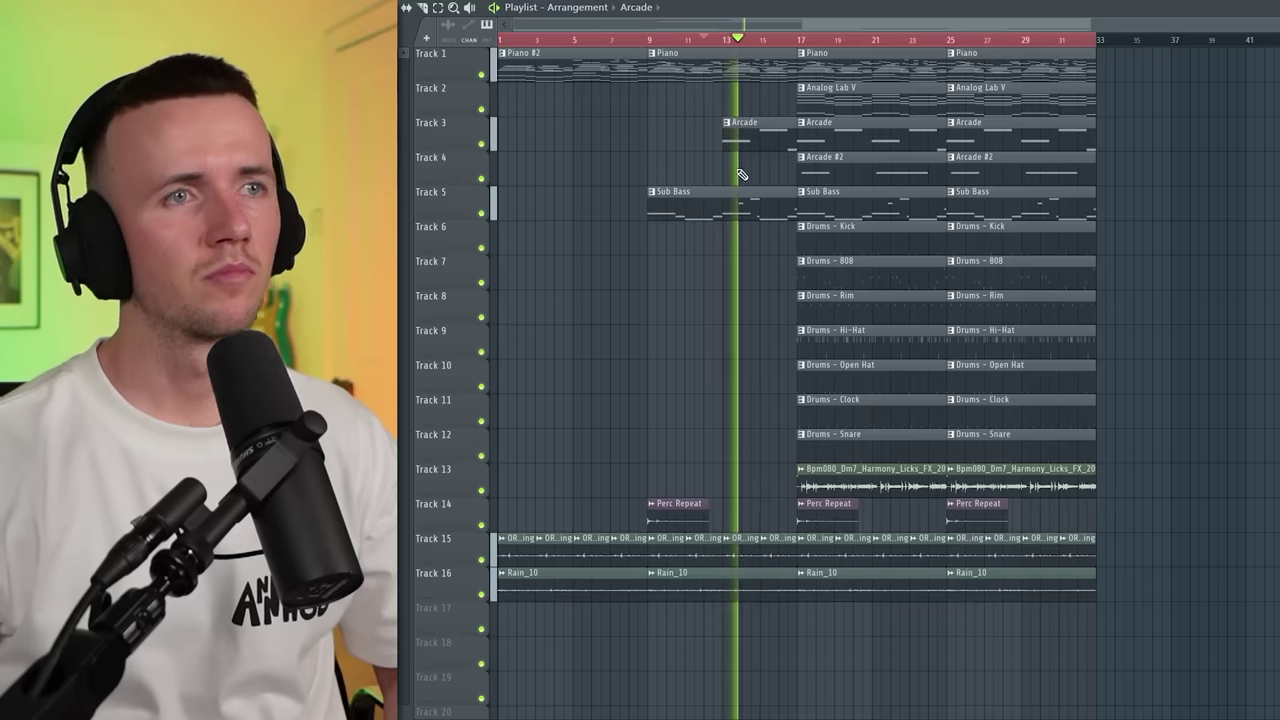
right_click(881, 93)
right_click(880, 128)
right_click(880, 162)
right_click(880, 196)
- Shorten the Sub Bass clip to end just before bar 17 and cut the first four bars off the kick clip starting there
scroll(771, 374, up, 2)
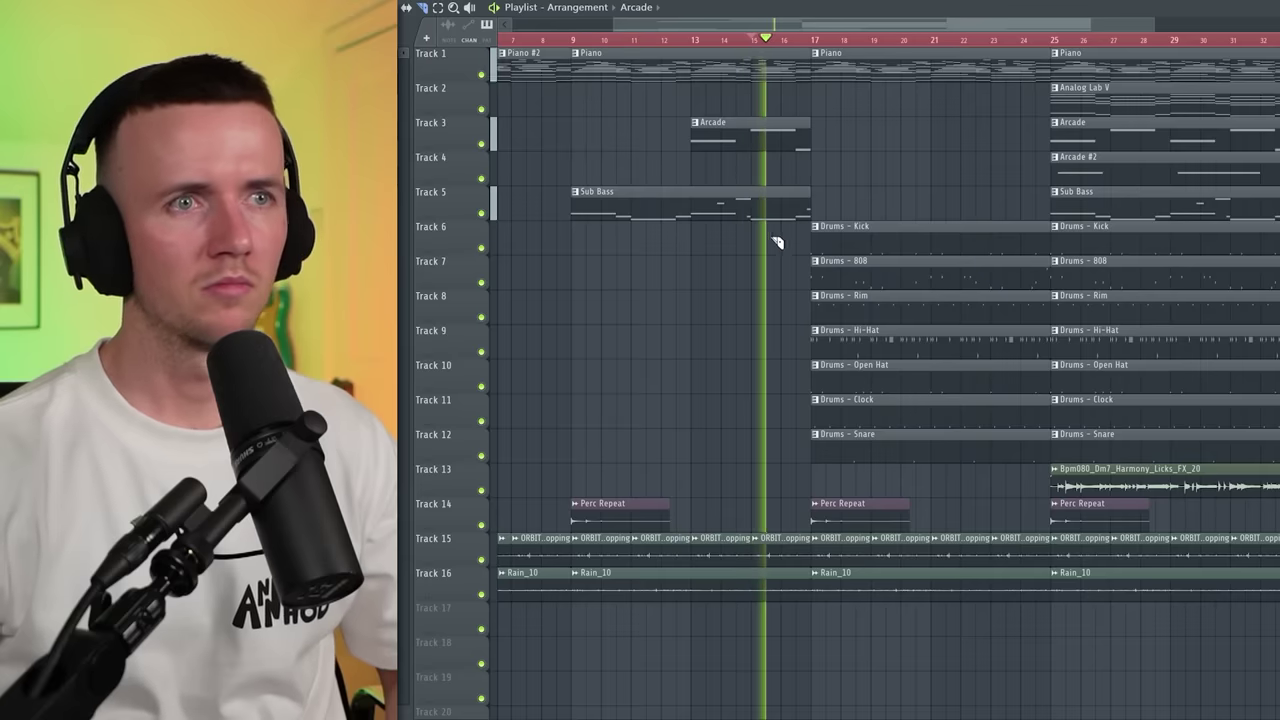
scroll(777, 242, up, 2)
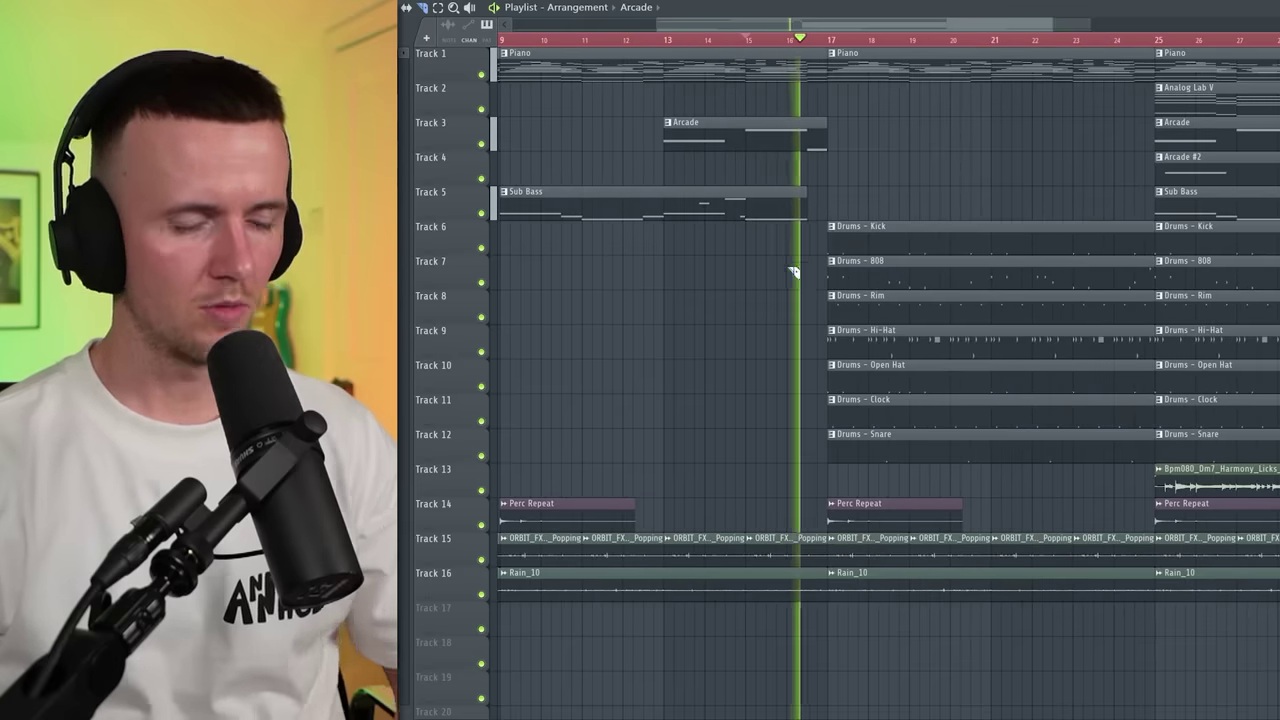
drag(886, 246, 1000, 247)
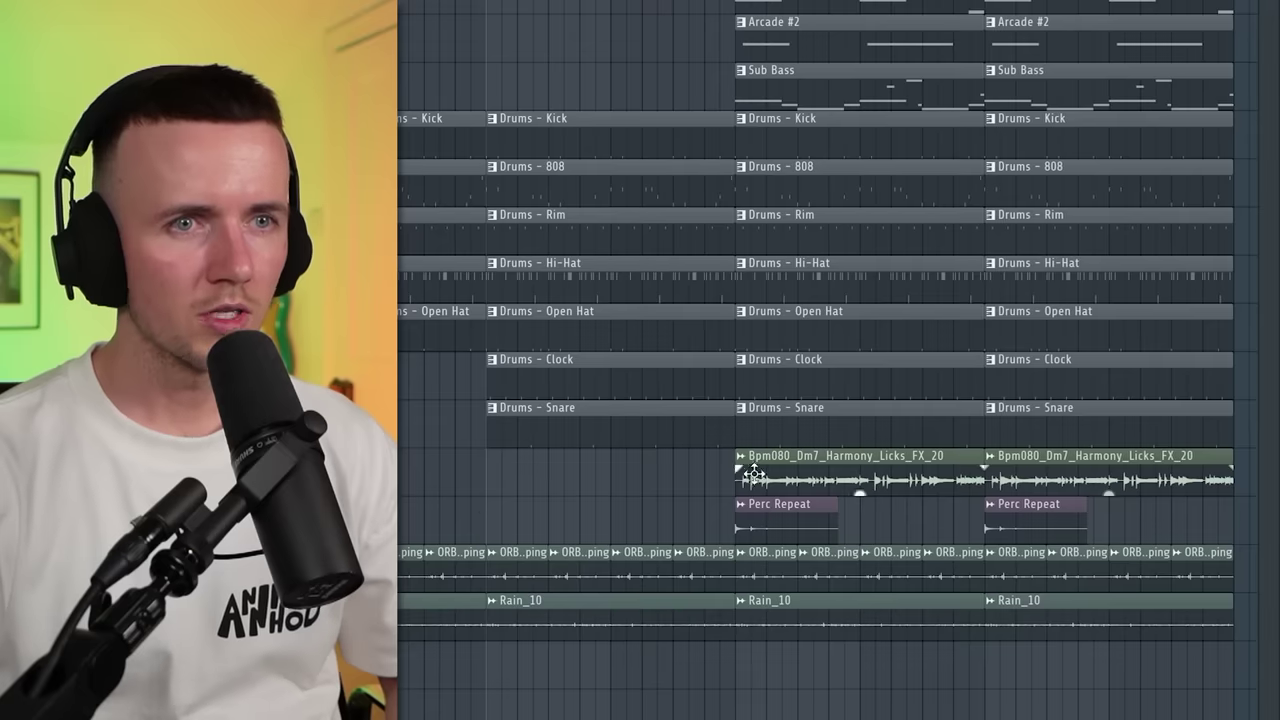
- Place a Harmony Licks clip on Track 13 at bar 25 and slice it into three short, separated phrases
mouse_move(620, 480)
mouse_down()
mouse_move(590, 482)
mouse_move(607, 490)
mouse_up()
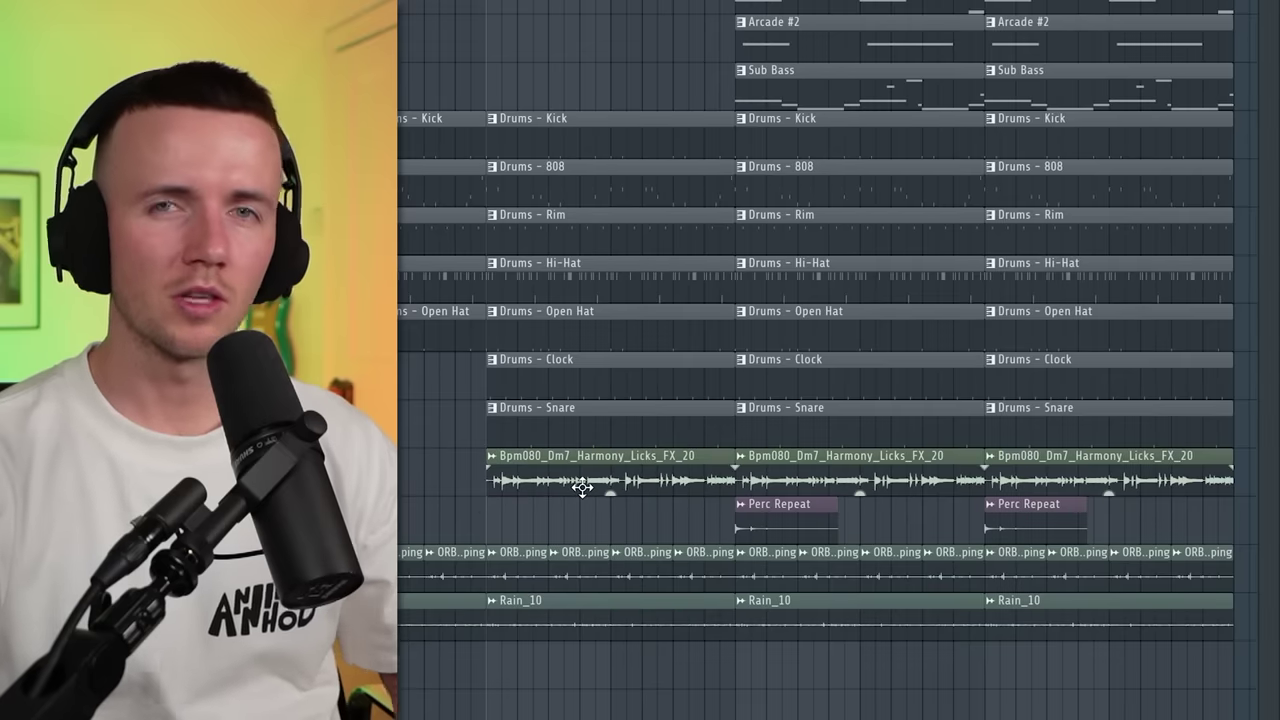
scroll(590, 505, up, 3)
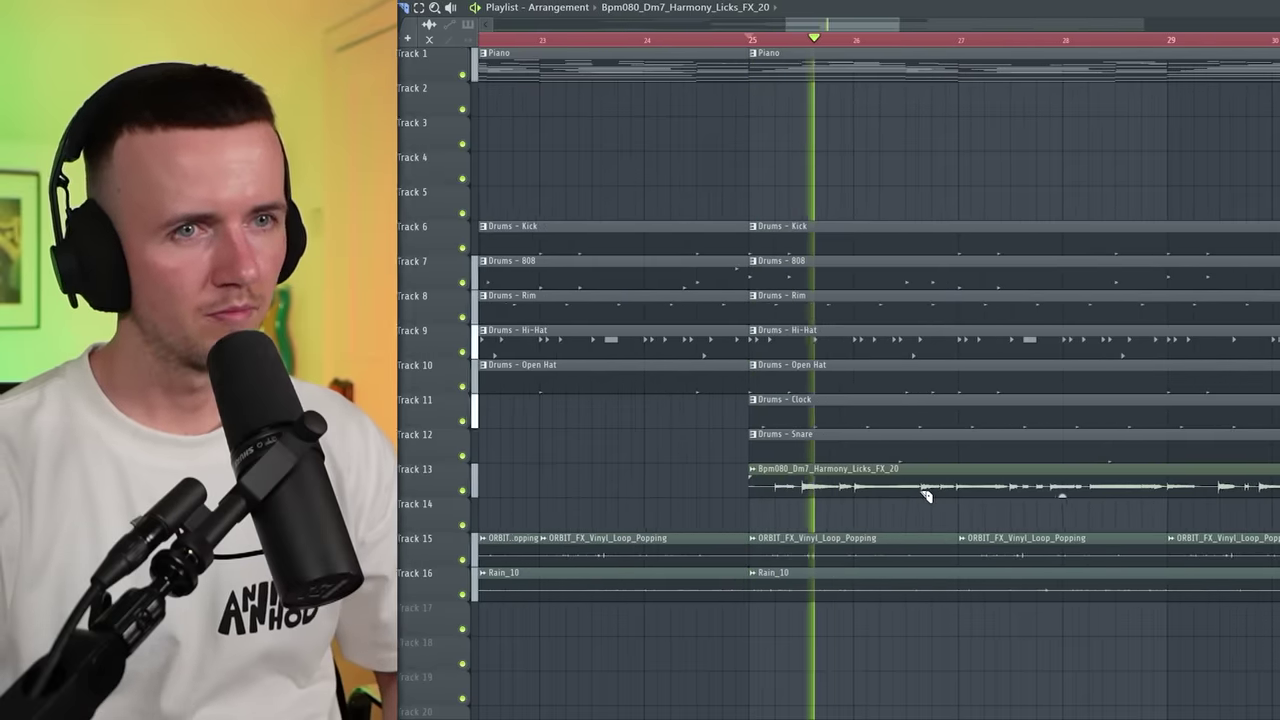
drag(903, 492, 951, 514)
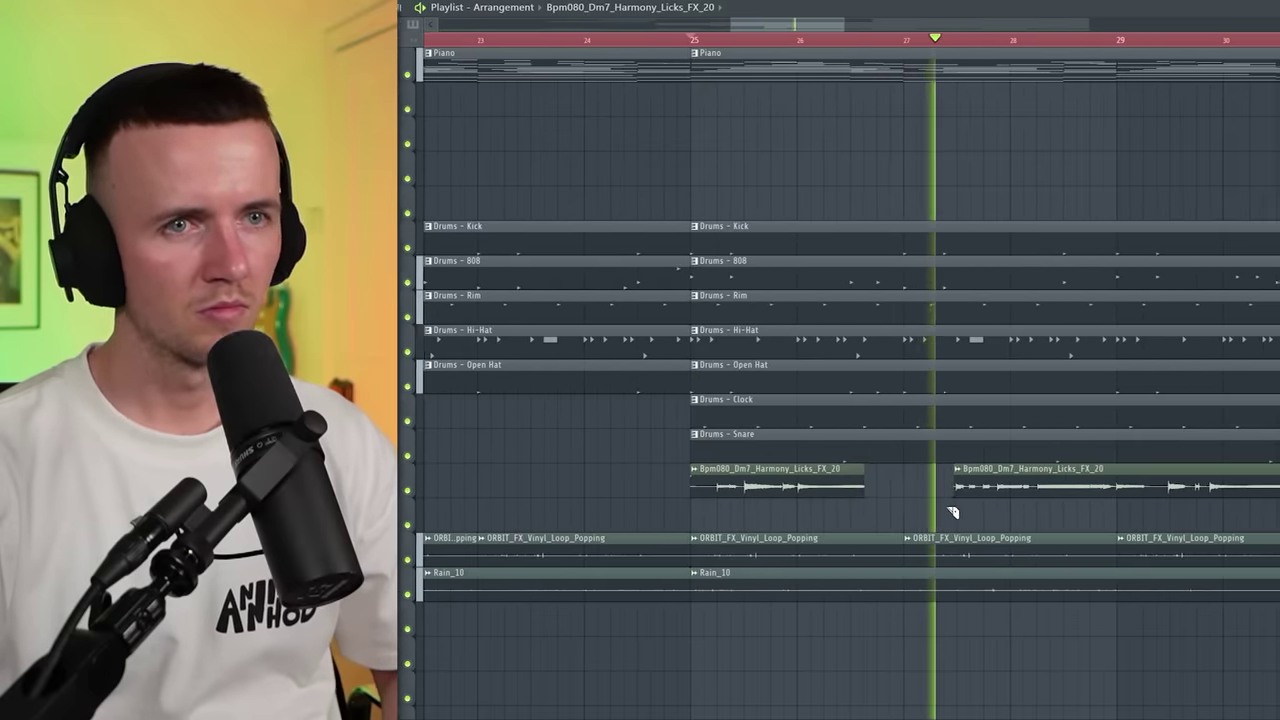
scroll(969, 517, down, 2)
scroll(969, 517, up, 2)
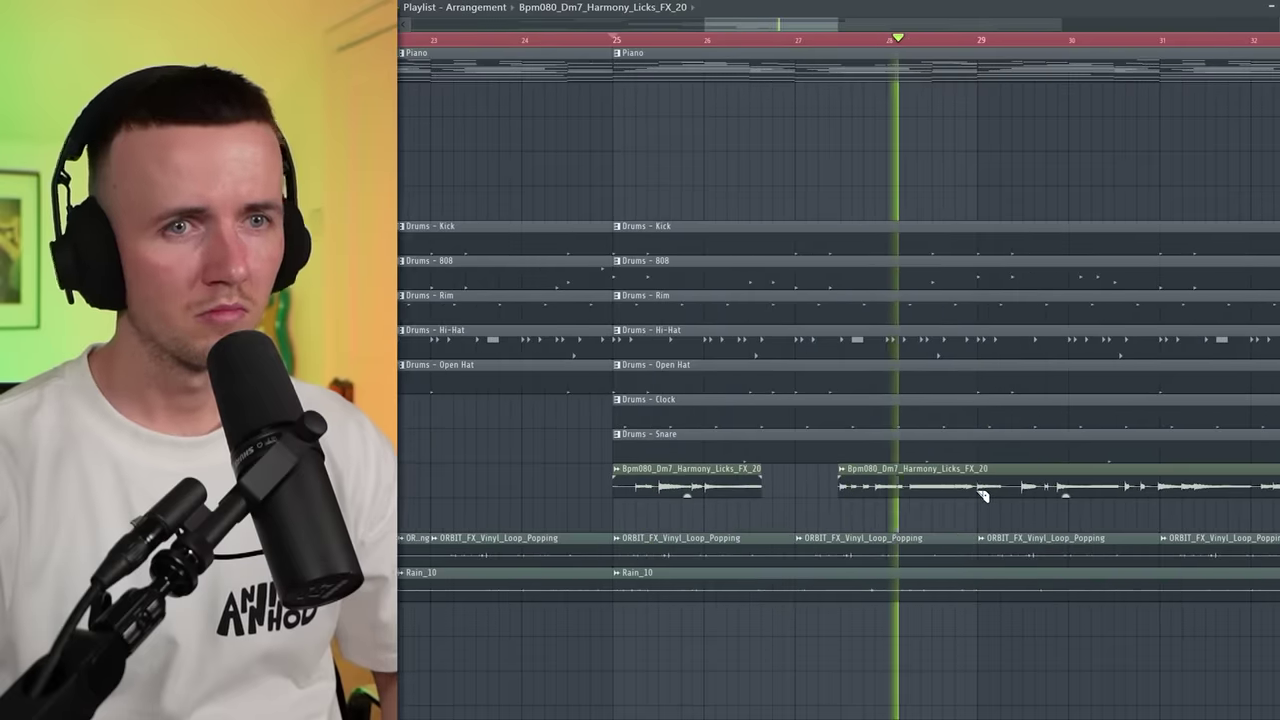
drag(975, 495, 985, 497)
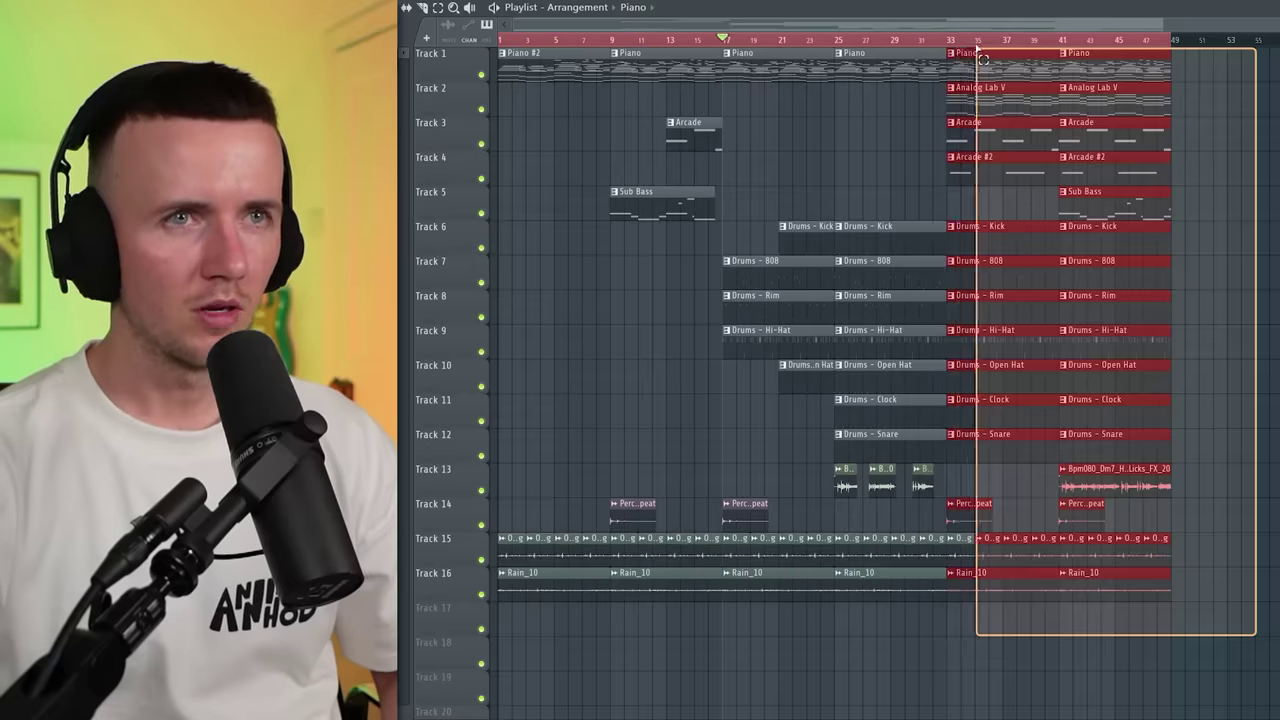
- Move all clips from bar 33 onward to start at bar 49
drag(983, 60, 957, 46)
drag(971, 226, 1190, 228)
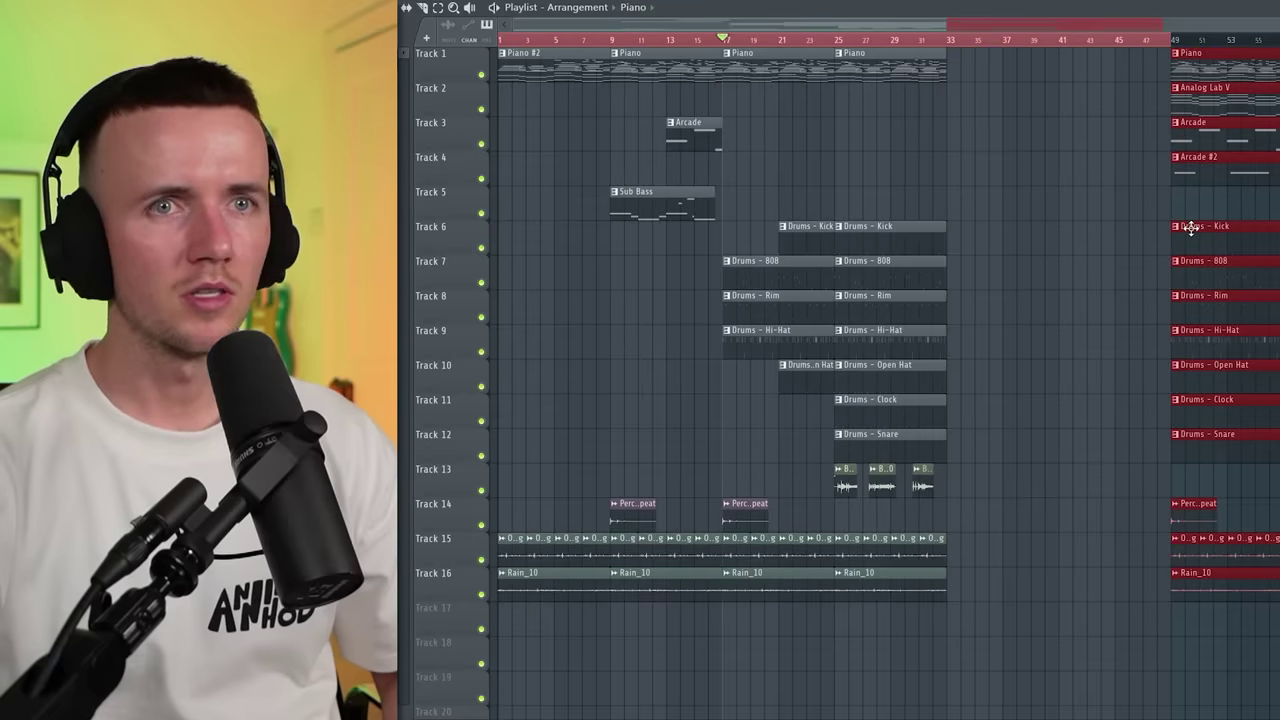
key(ctrl+z)
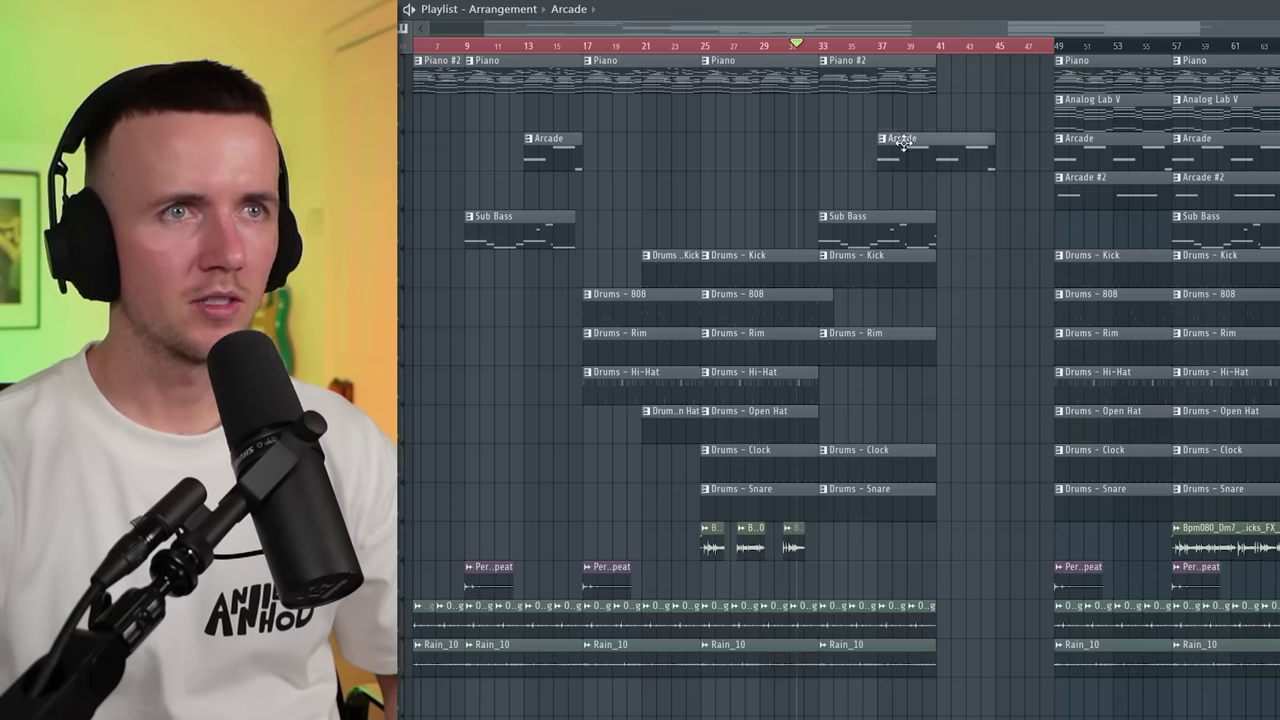
key(space)
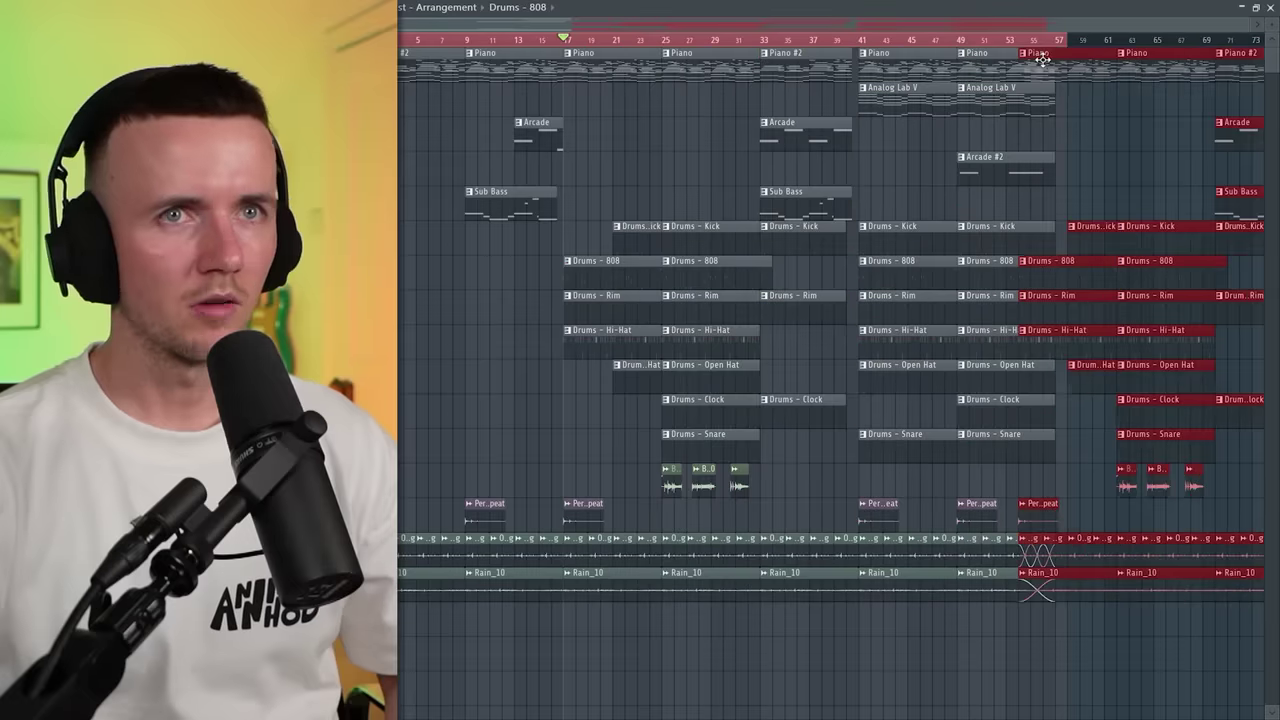
- Move the duplicated section to start at bar 57 and trim the openings of its first 808, rim and hi-hat clips
drag(1042, 59, 1078, 59)
click(1089, 129)
scroll(1078, 275, up, 3)
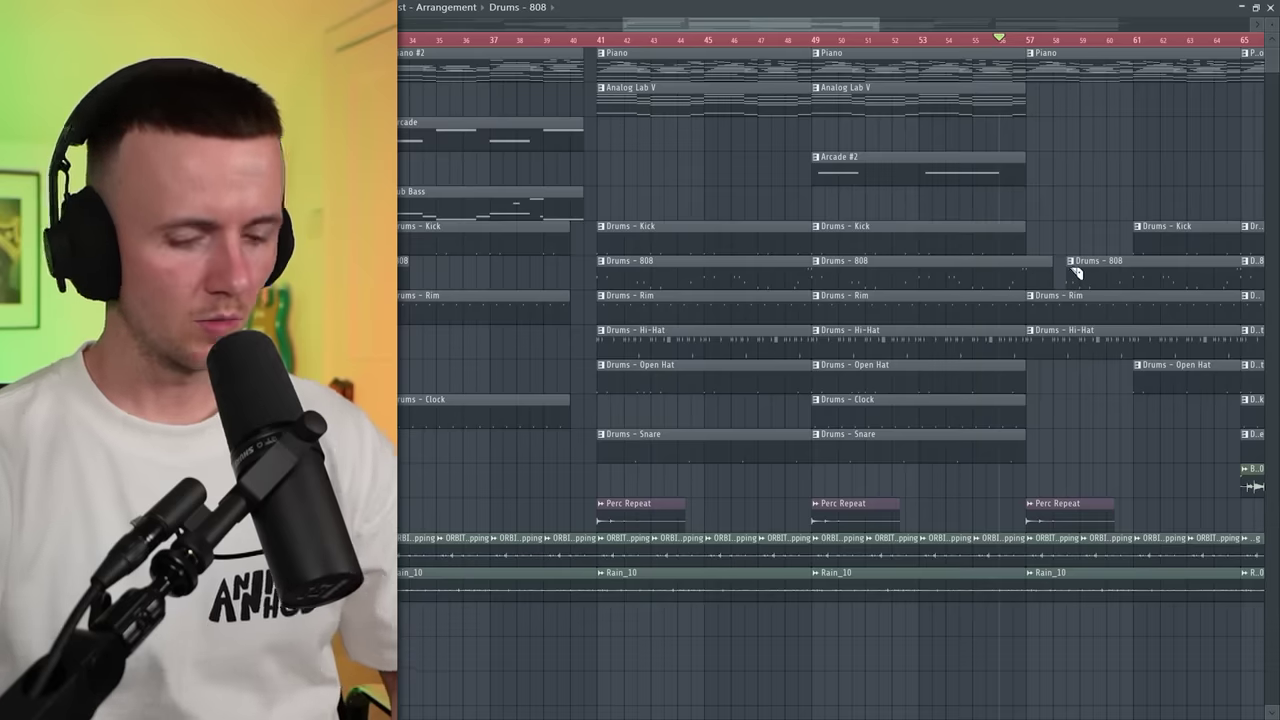
key(space)
drag(1074, 320, 1128, 312)
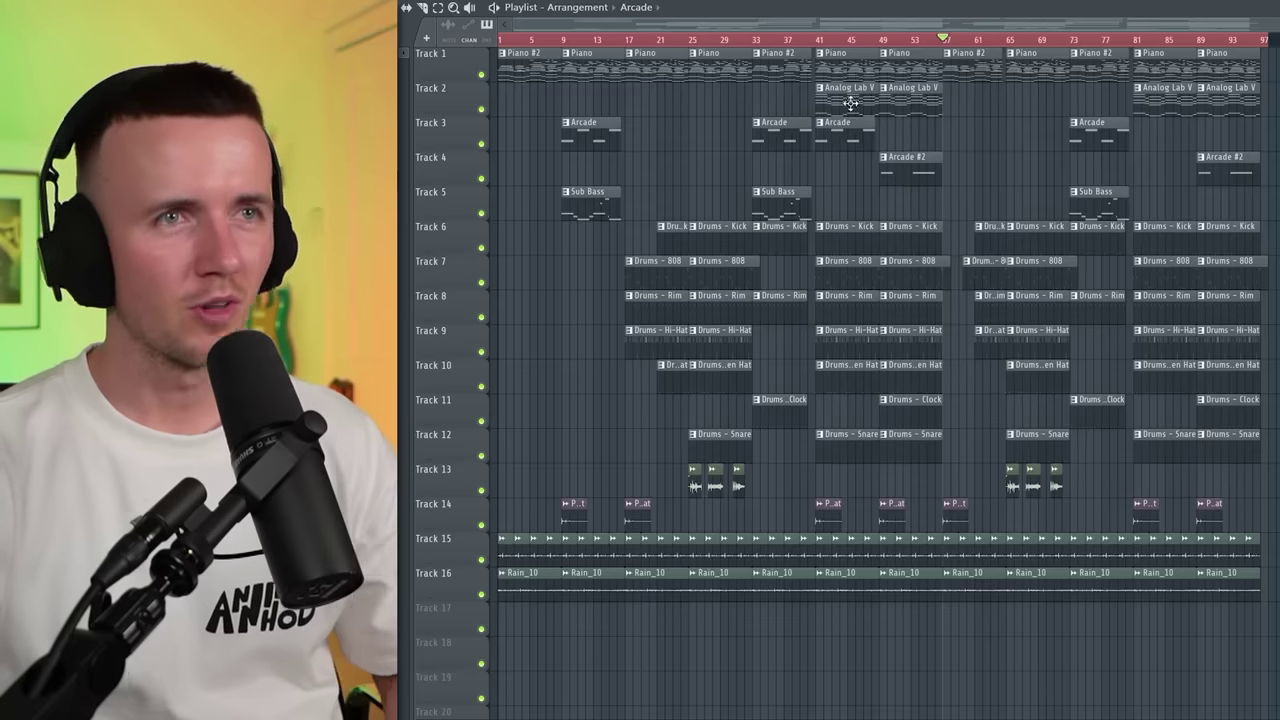
- Add time markers named Intro, Verse, Bridge and Hook at bars 1, 17, 33 and 41
click(1215, 40)
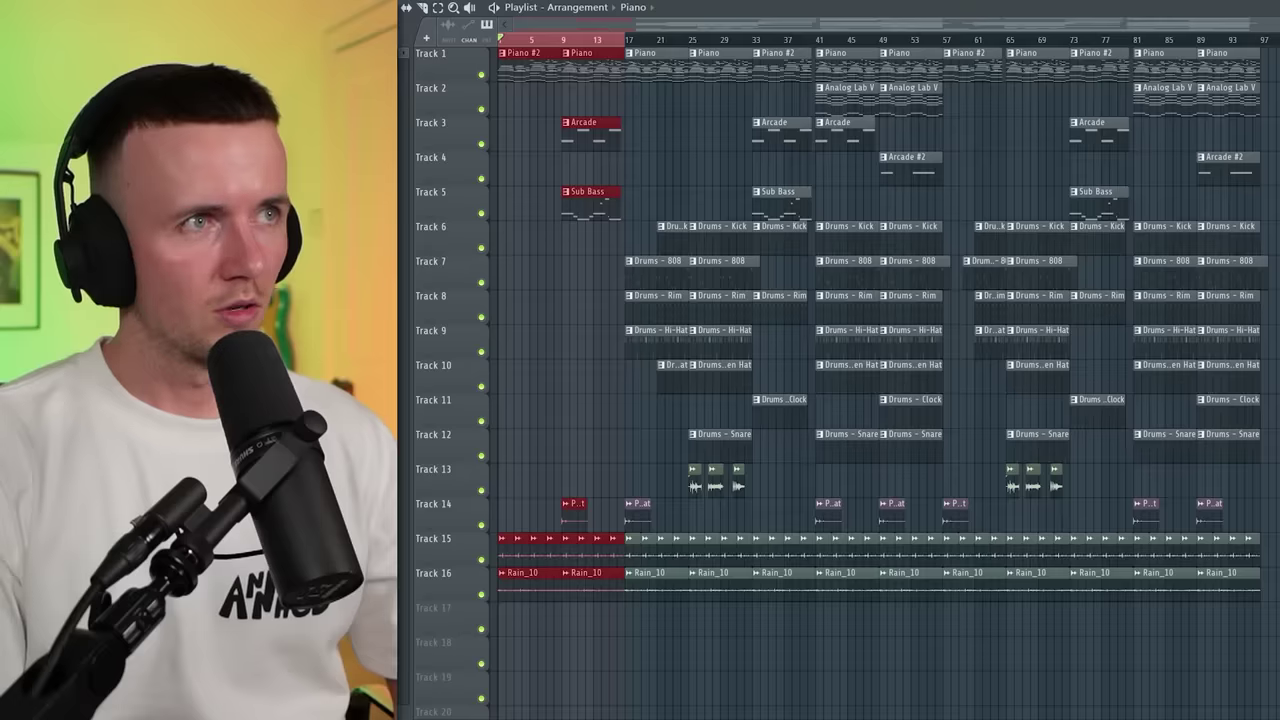
drag(626, 45, 863, 57)
key(alt+t)
text(Hook)
key(Return)
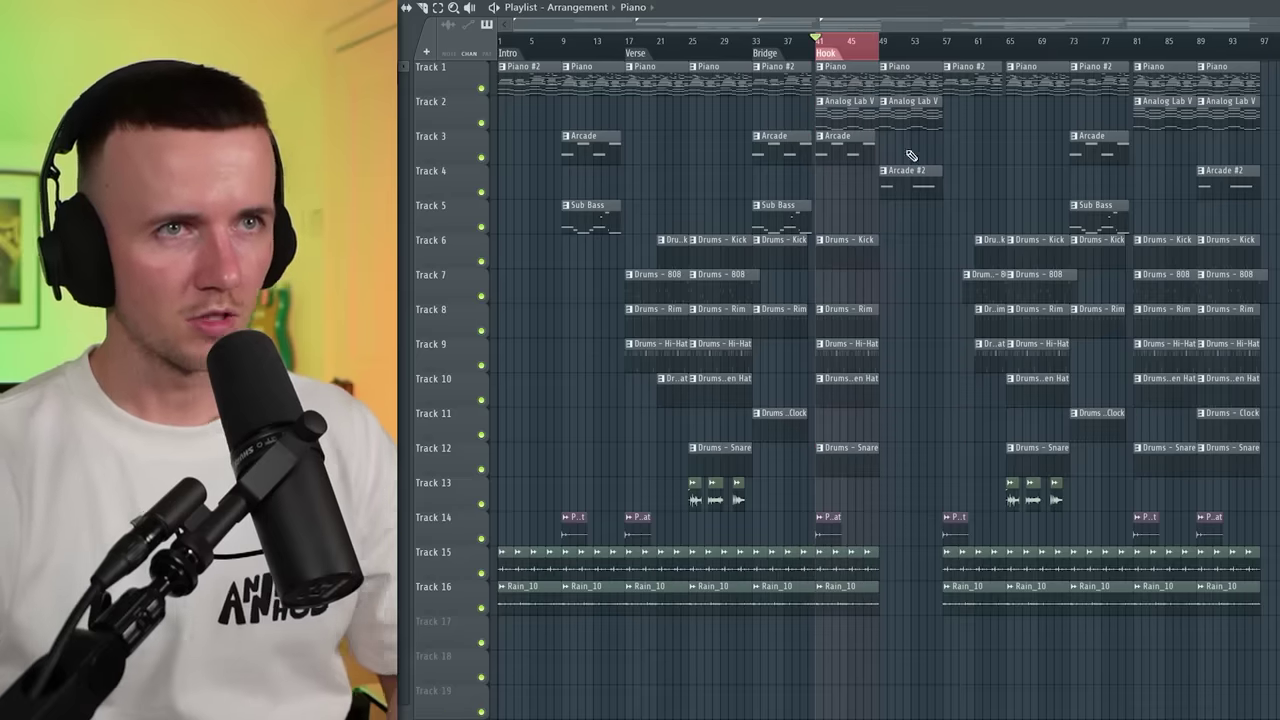
- Close the gap after the Hook by moving the clips from bar 57 onward to bar 49, and audition the transition
drag(1244, 240, 890, 597)
click(908, 427)
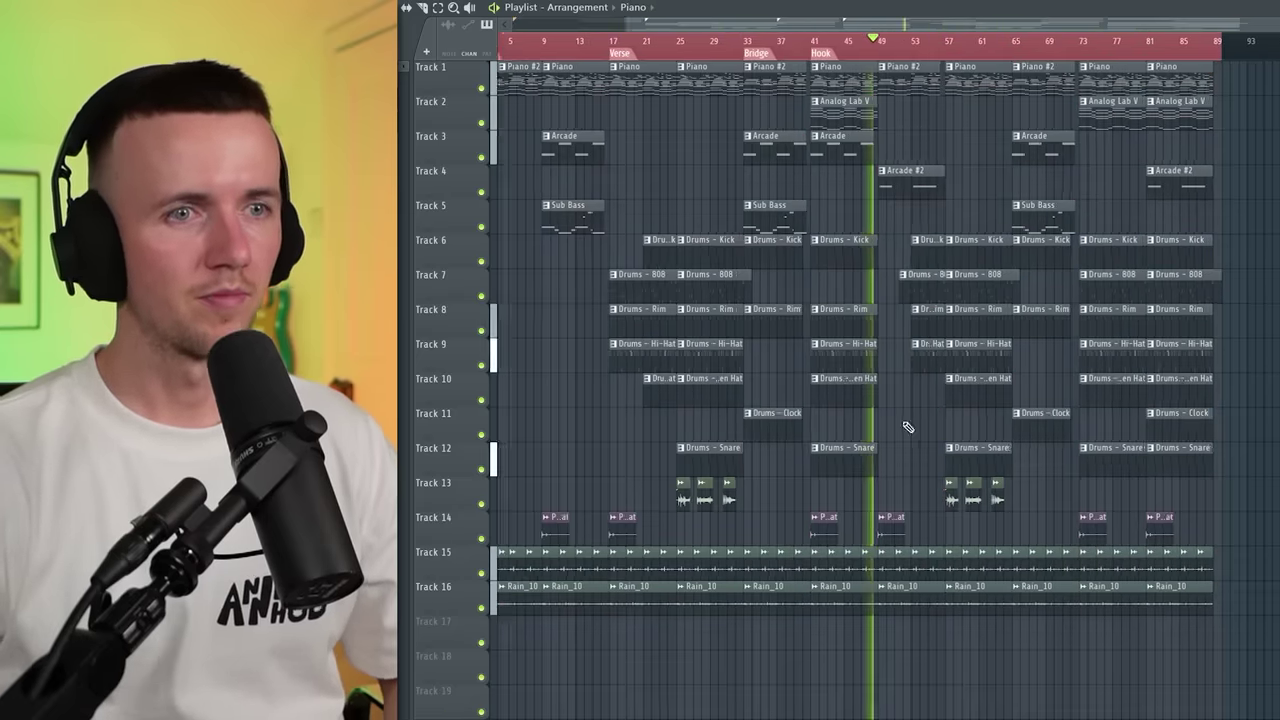
scroll(908, 427, up, 2)
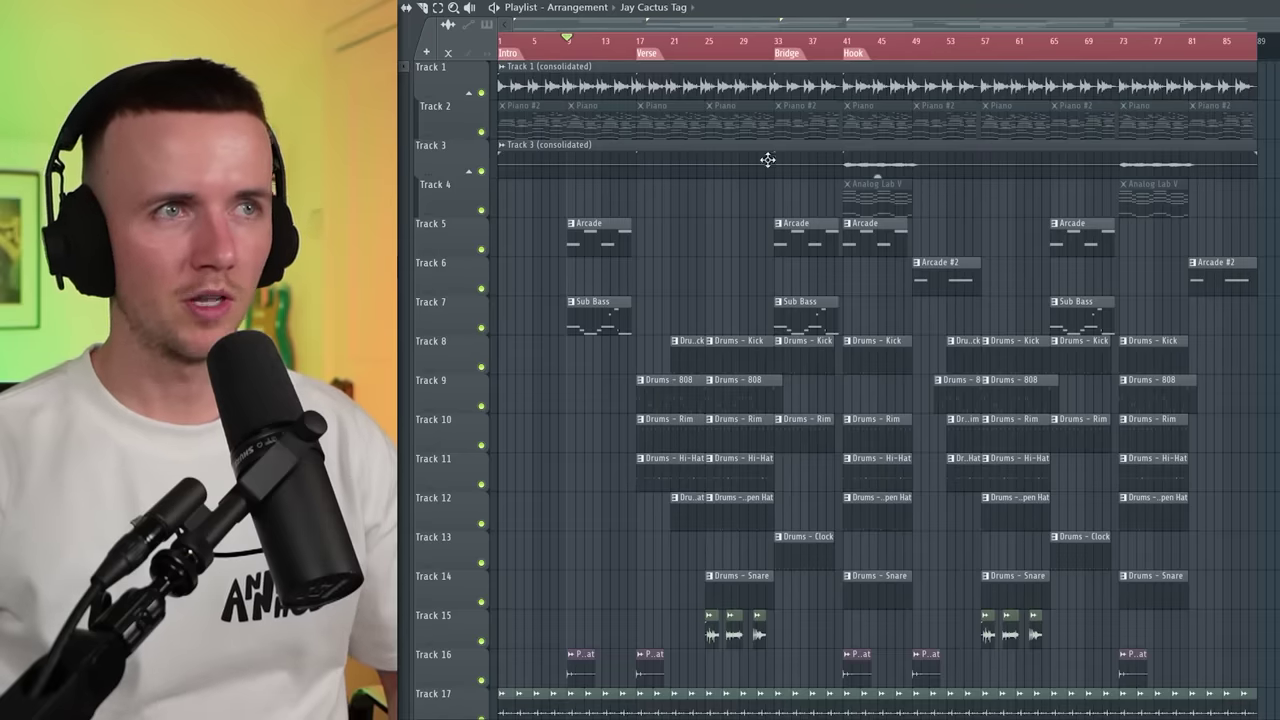
- Check the channel settings of the consolidated Track 1 audio clip, and listen through the arrangement from the Intro into the Bridge
double_click(593, 90)
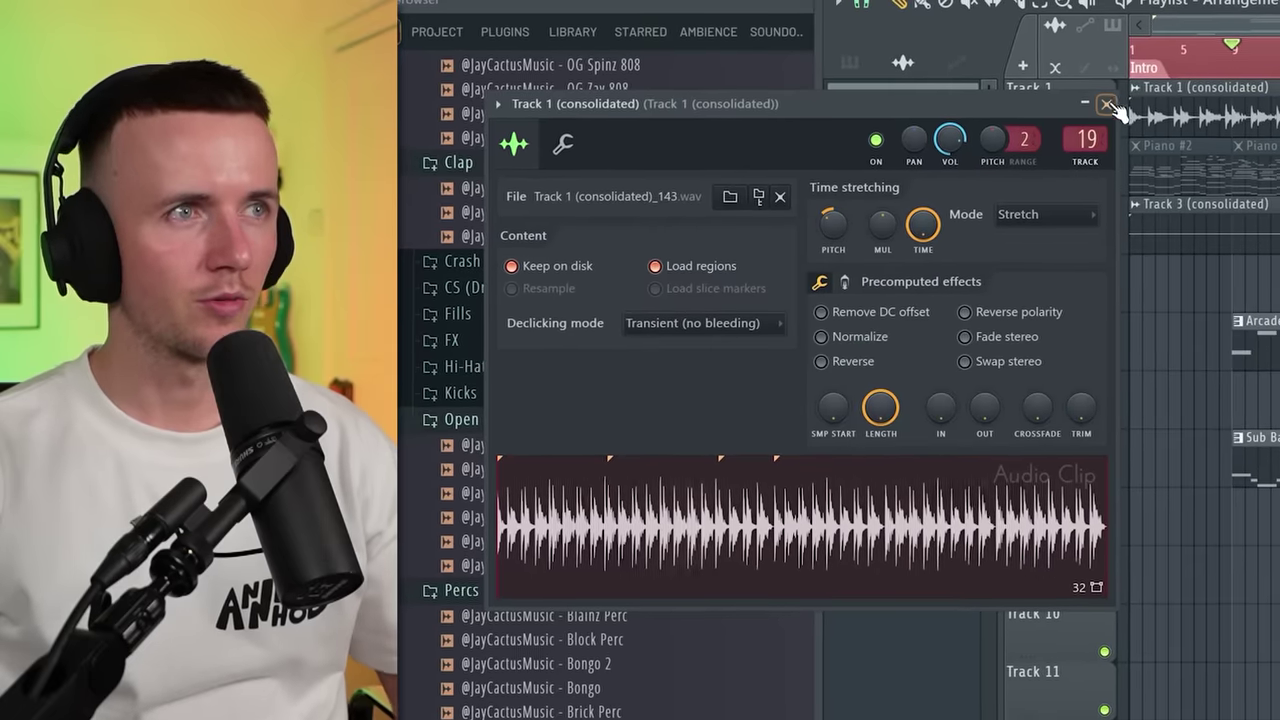
click(1103, 107)
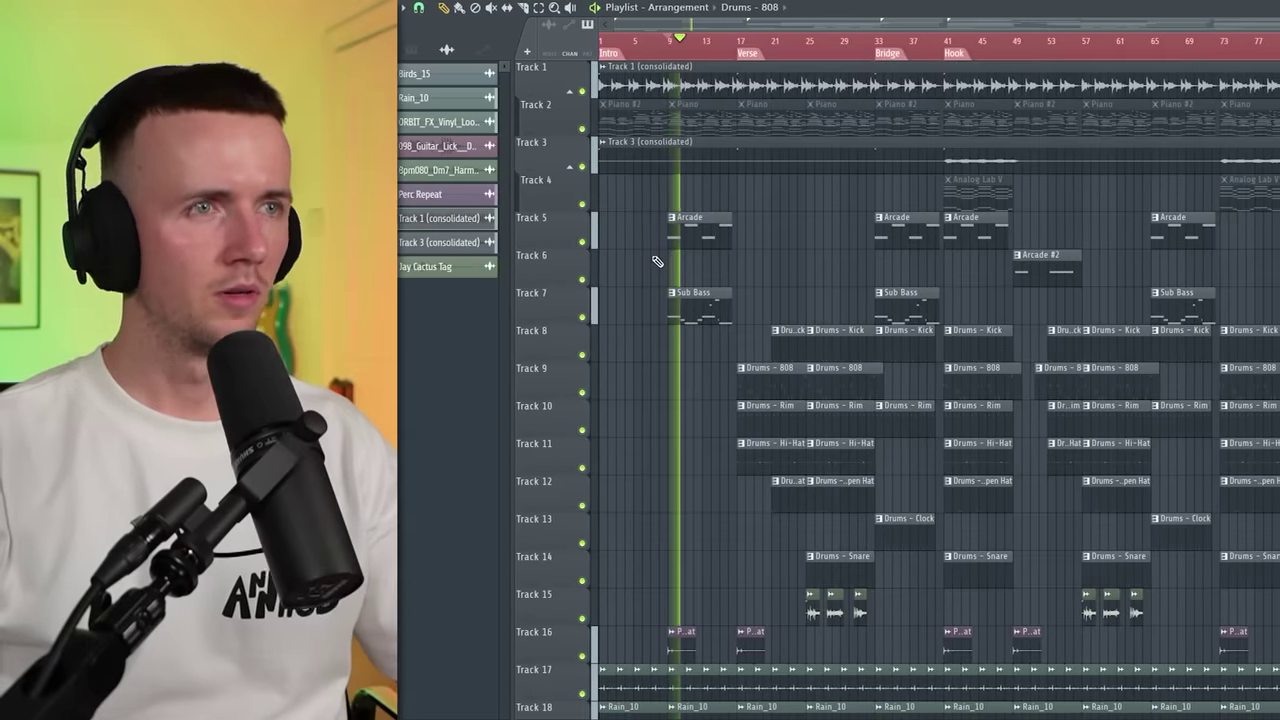
scroll(675, 245, up, 4)
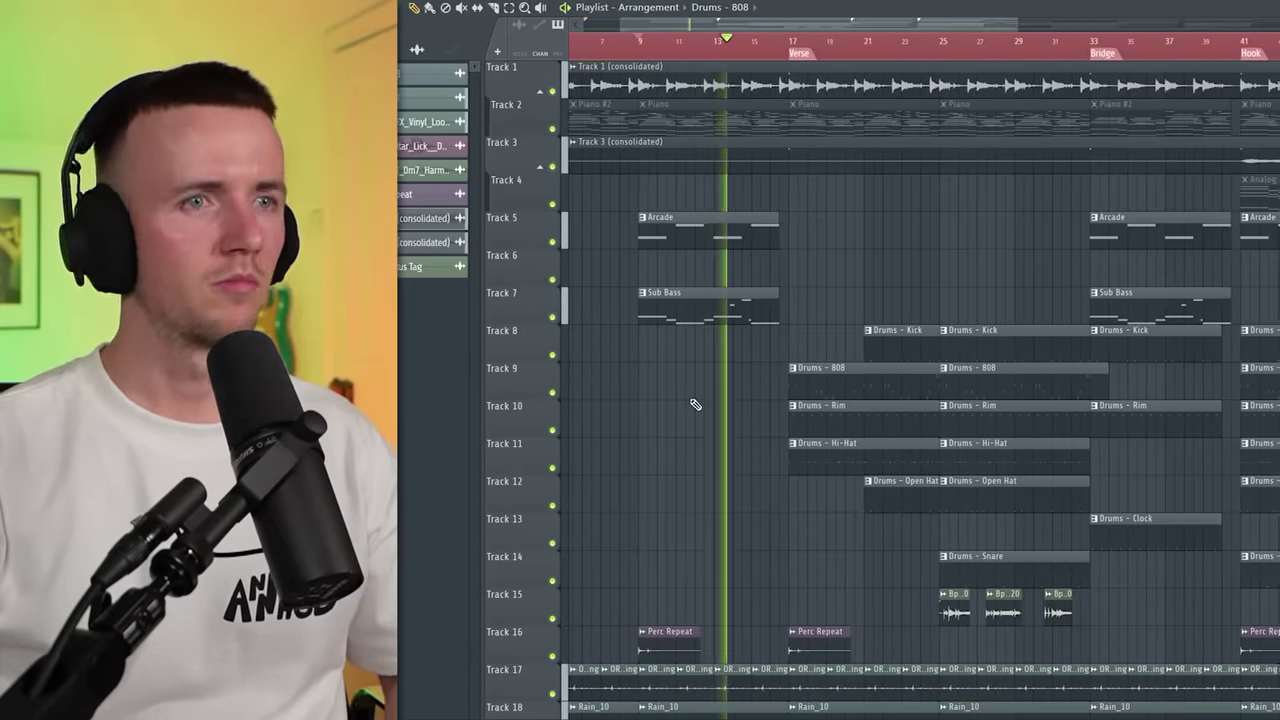
scroll(695, 404, down, 1)
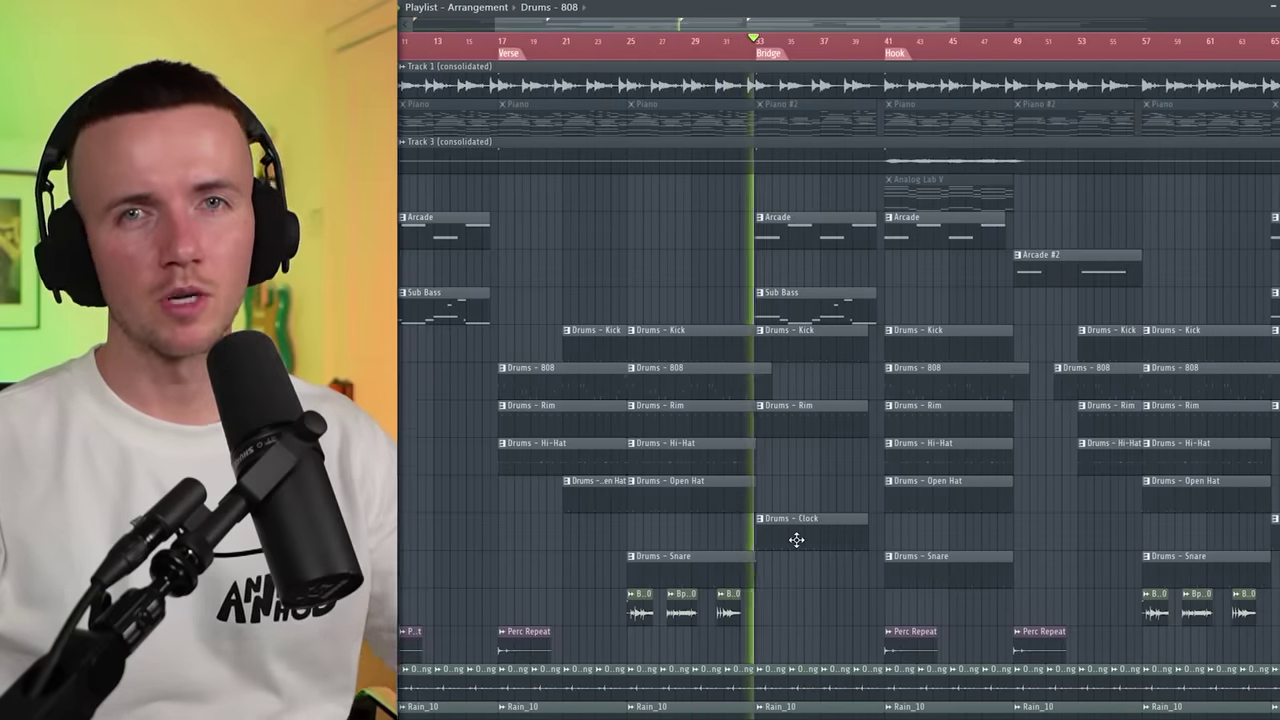
scroll(811, 490, up, 3)
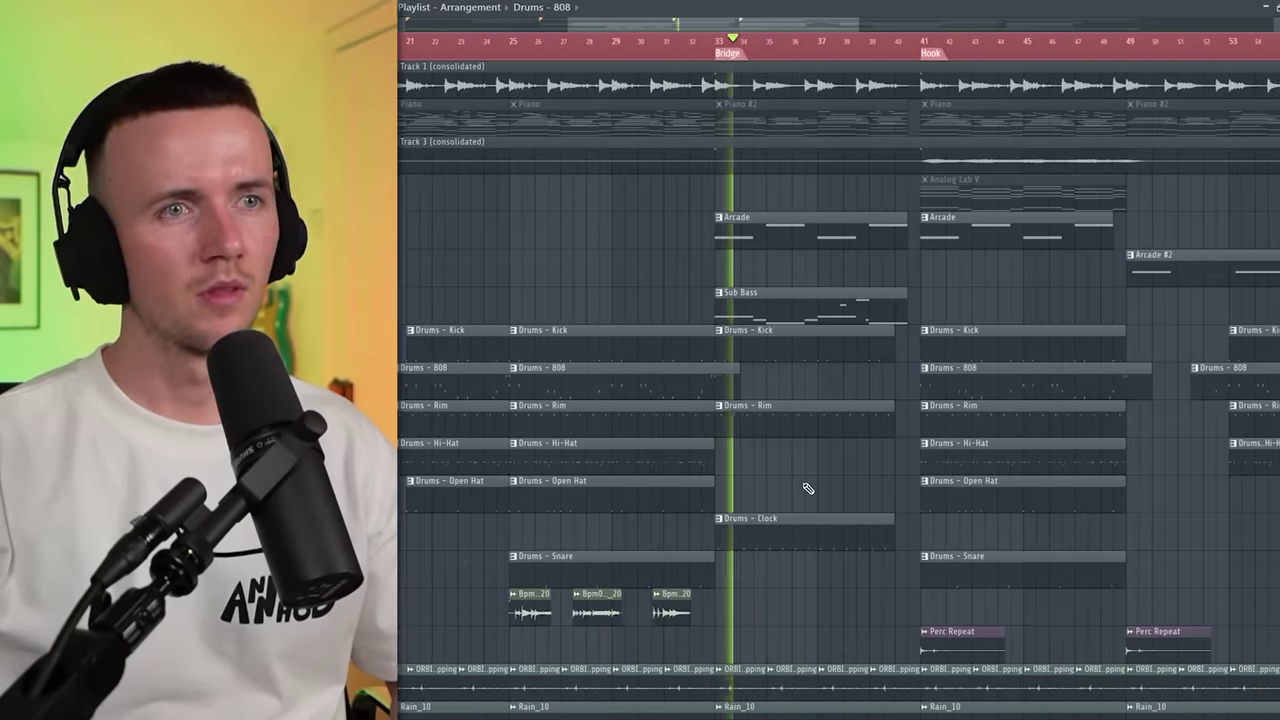